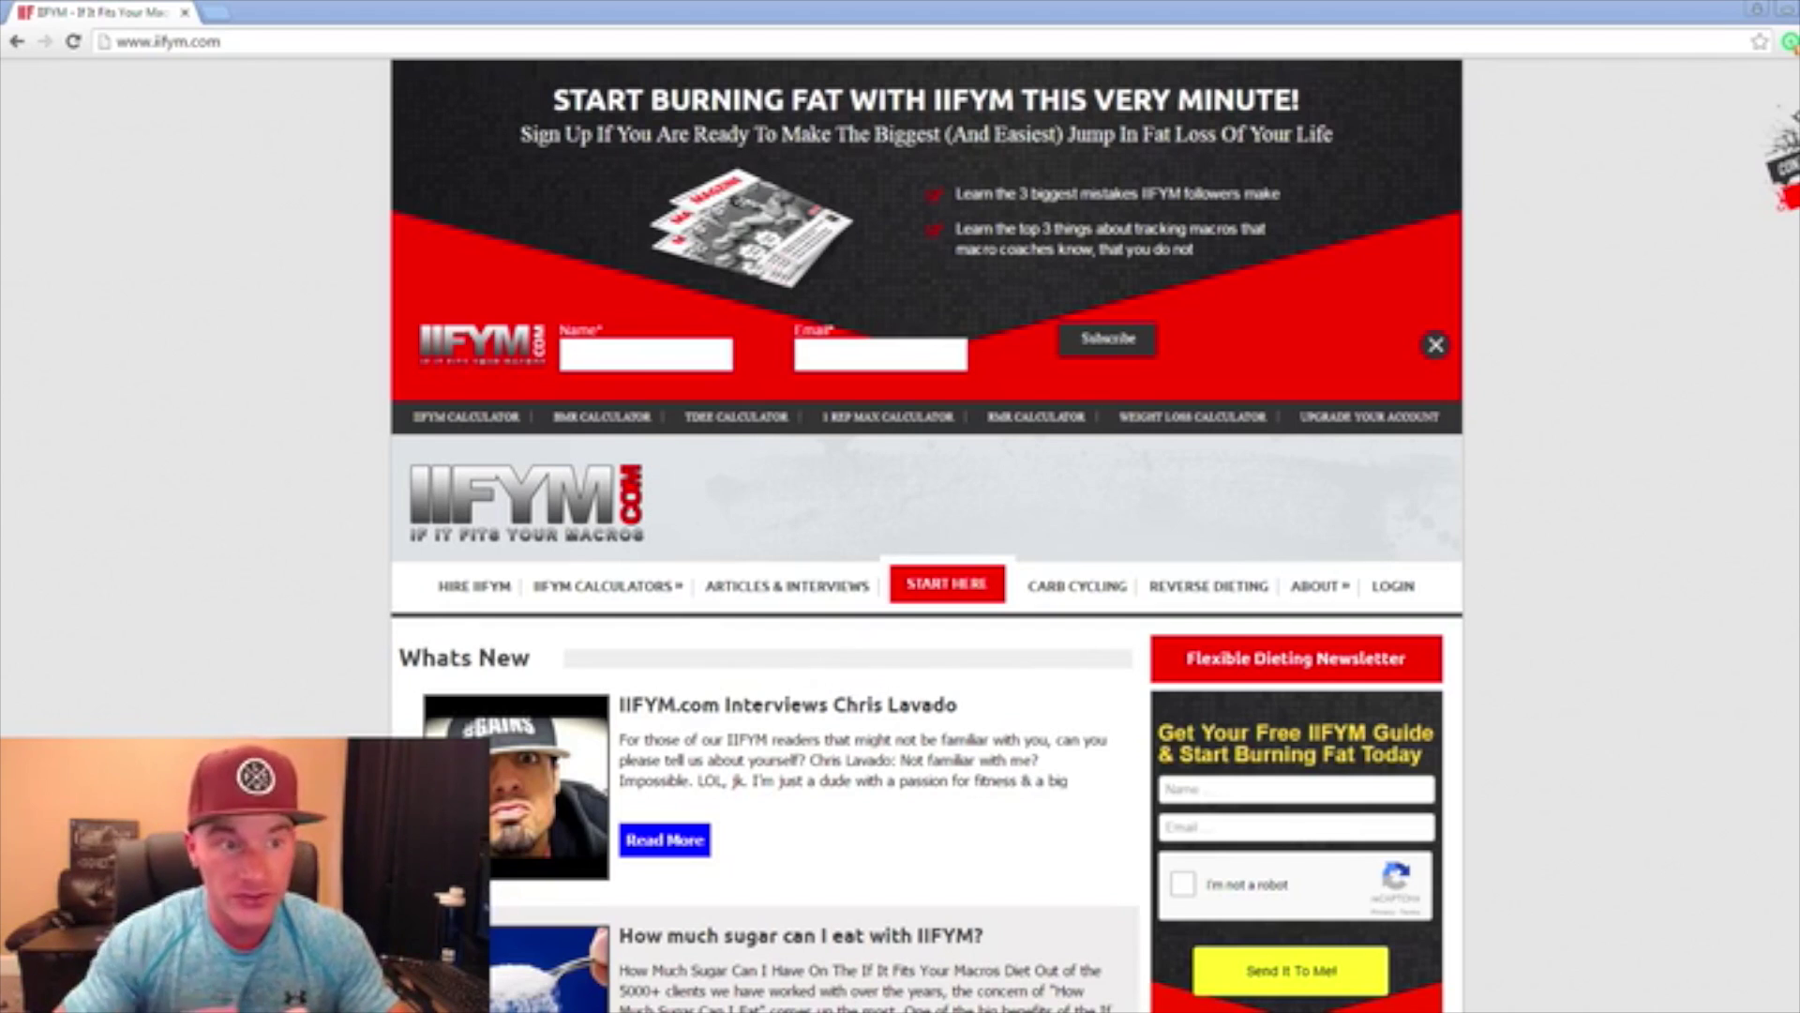
# Step: Check the IIFYM.com address and scroll through the IIFYM Calculator's TDEE page
pyautogui.click(308, 43)
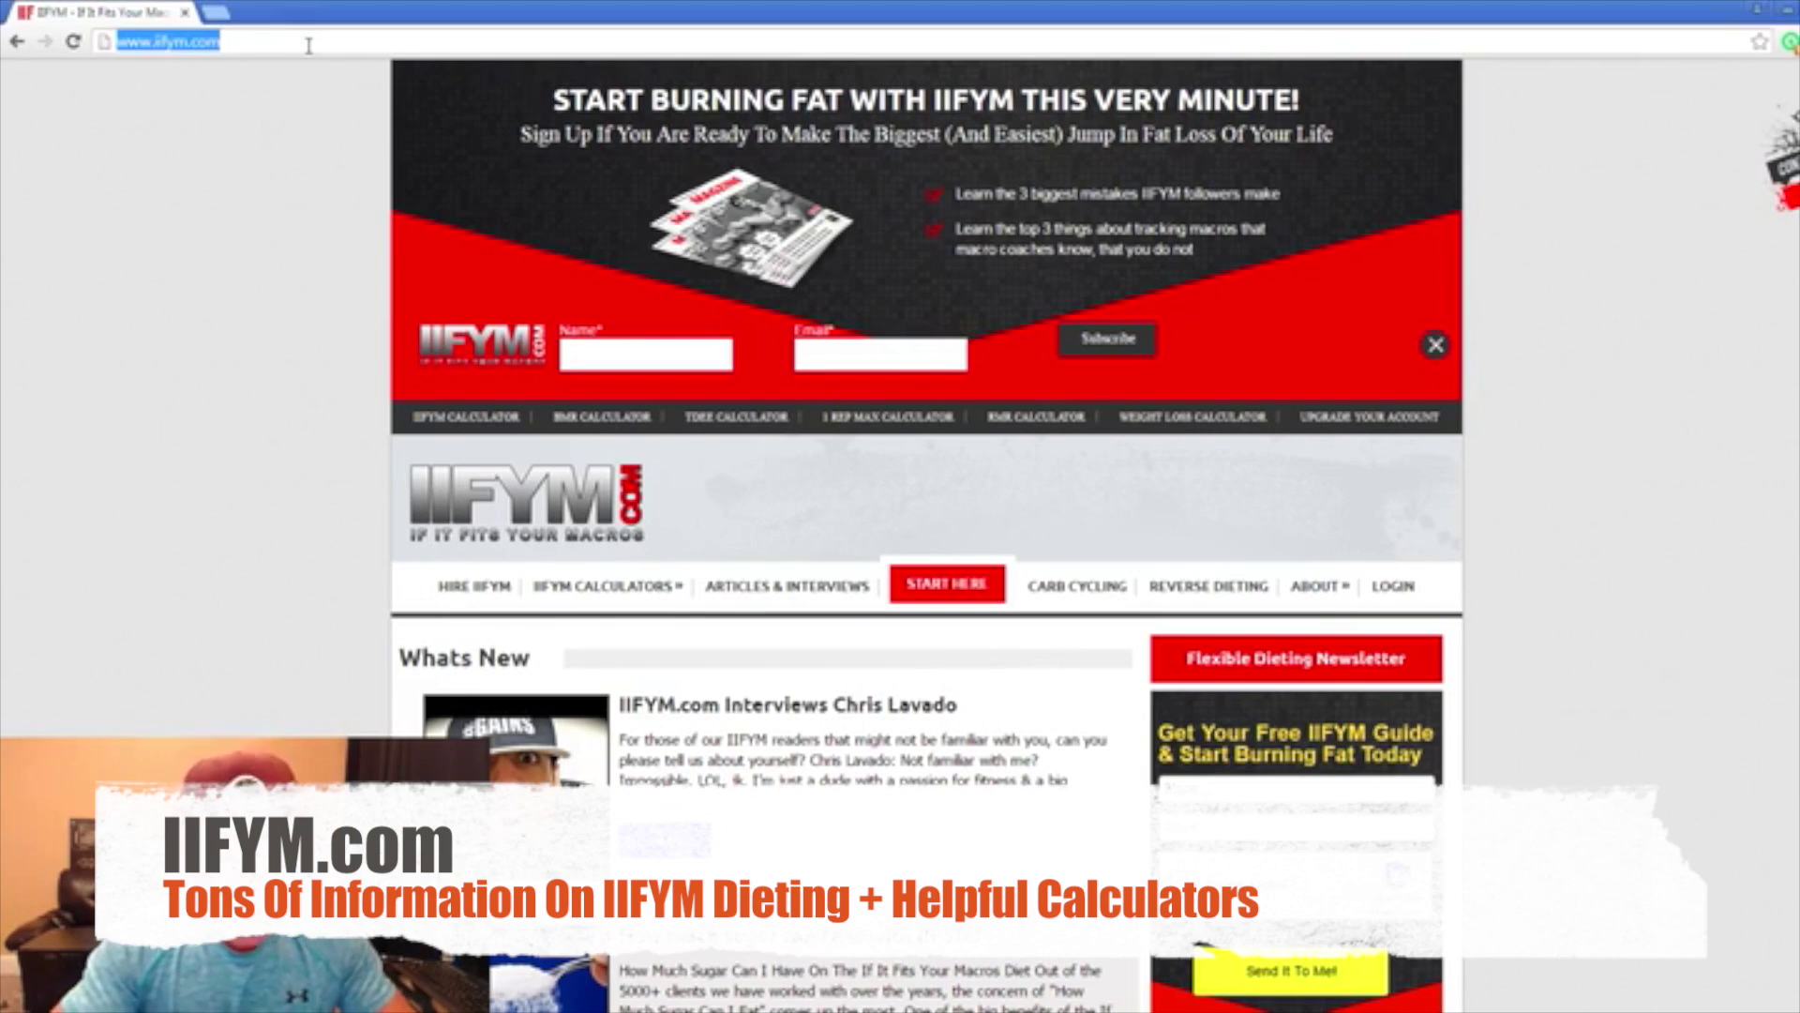
pyautogui.click(225, 270)
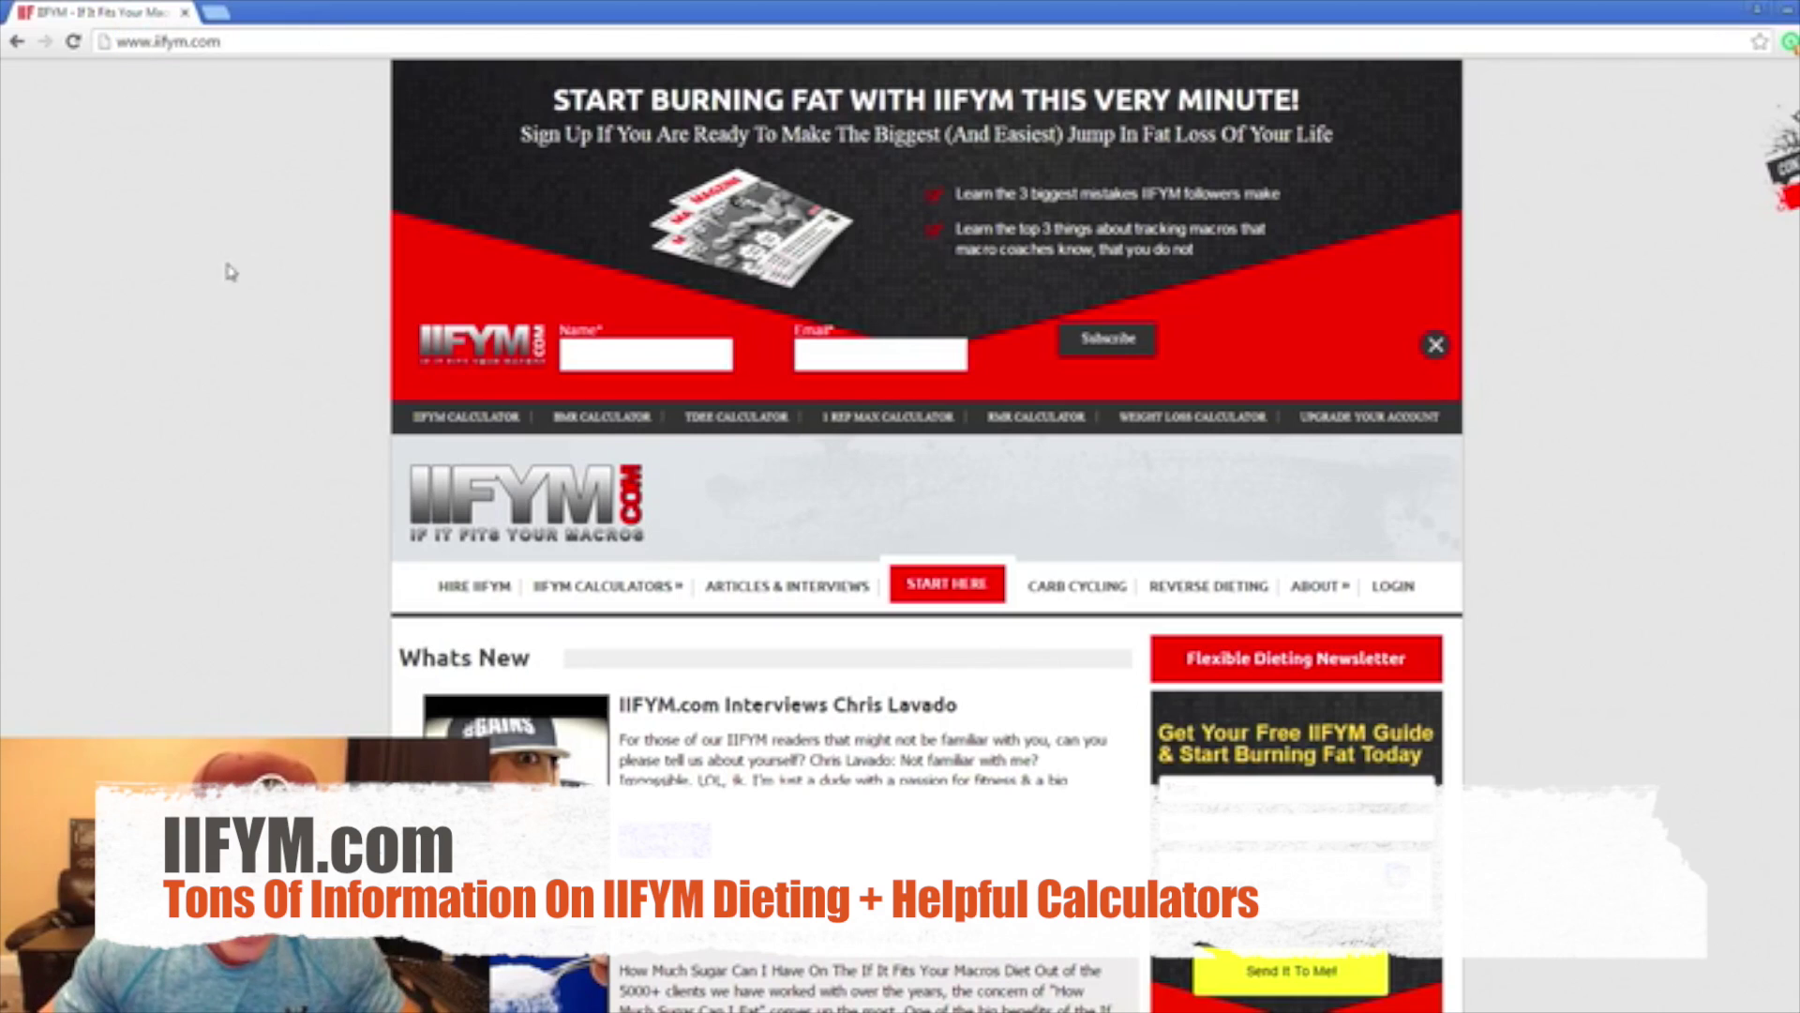
pyautogui.scroll(-3, 272, 720)
pyautogui.scroll(-4, 272, 721)
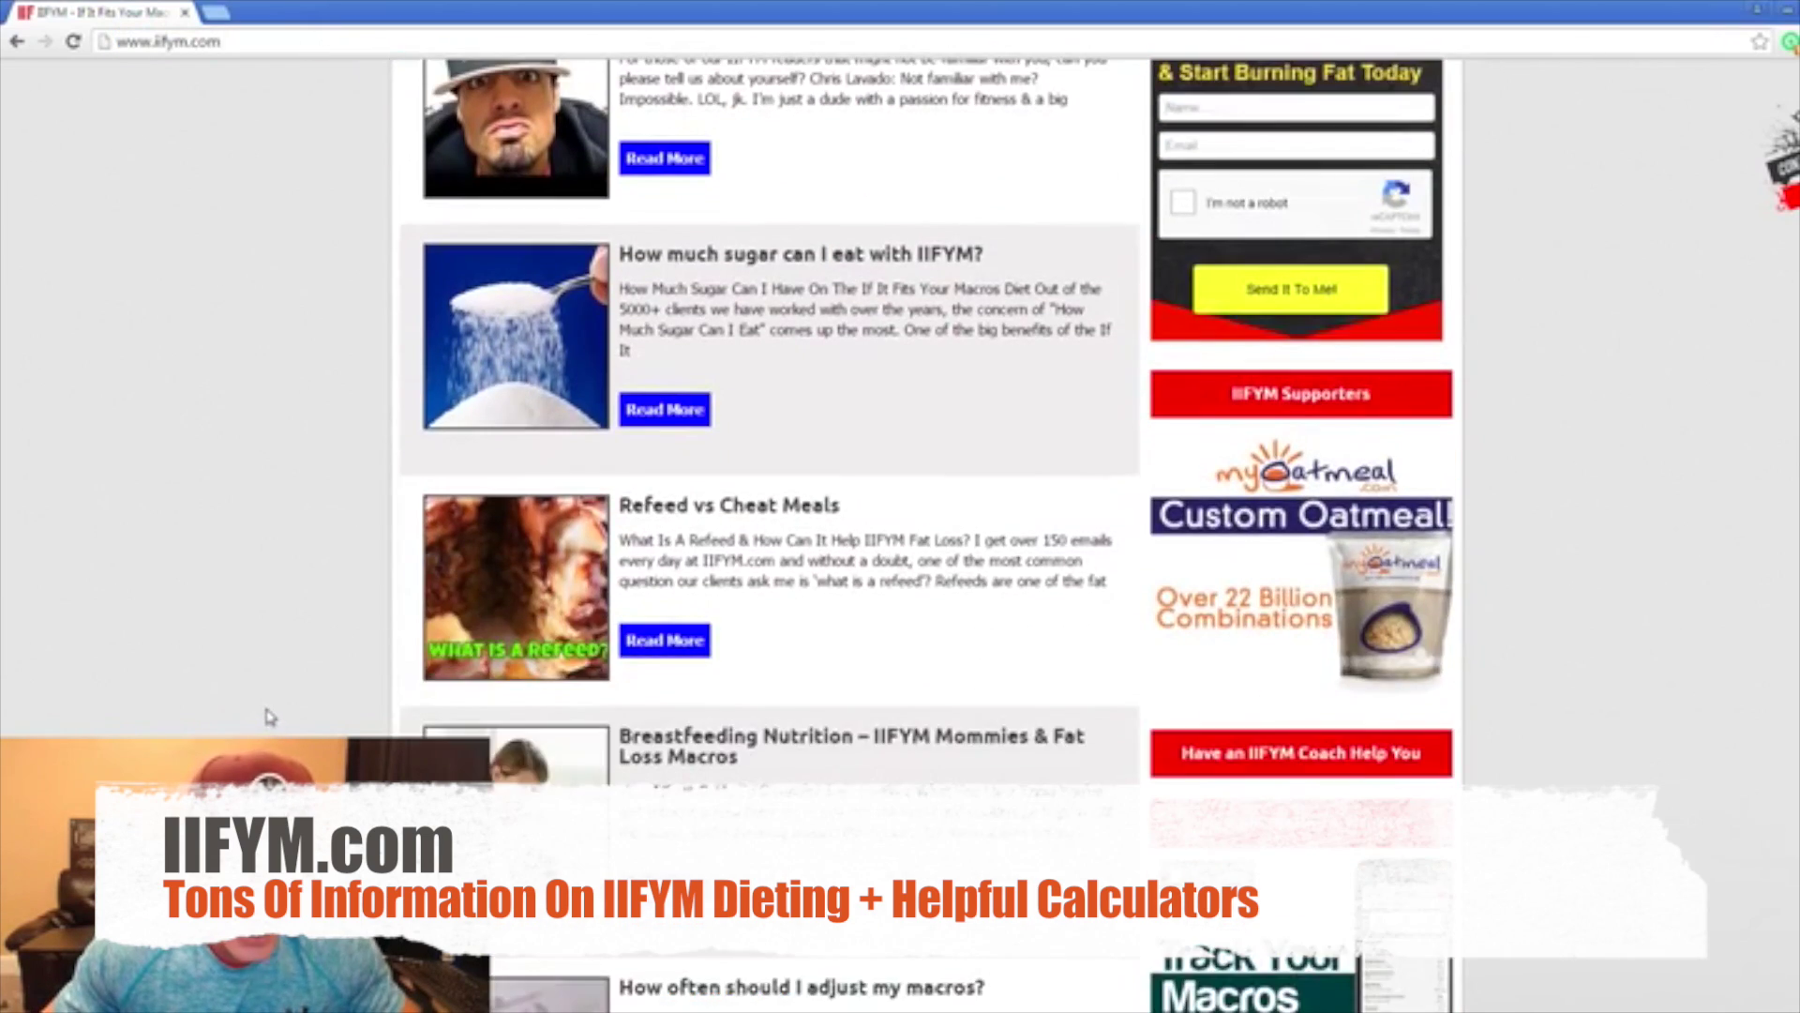
pyautogui.scroll(6, 270, 716)
pyautogui.scroll(-4, 761, 636)
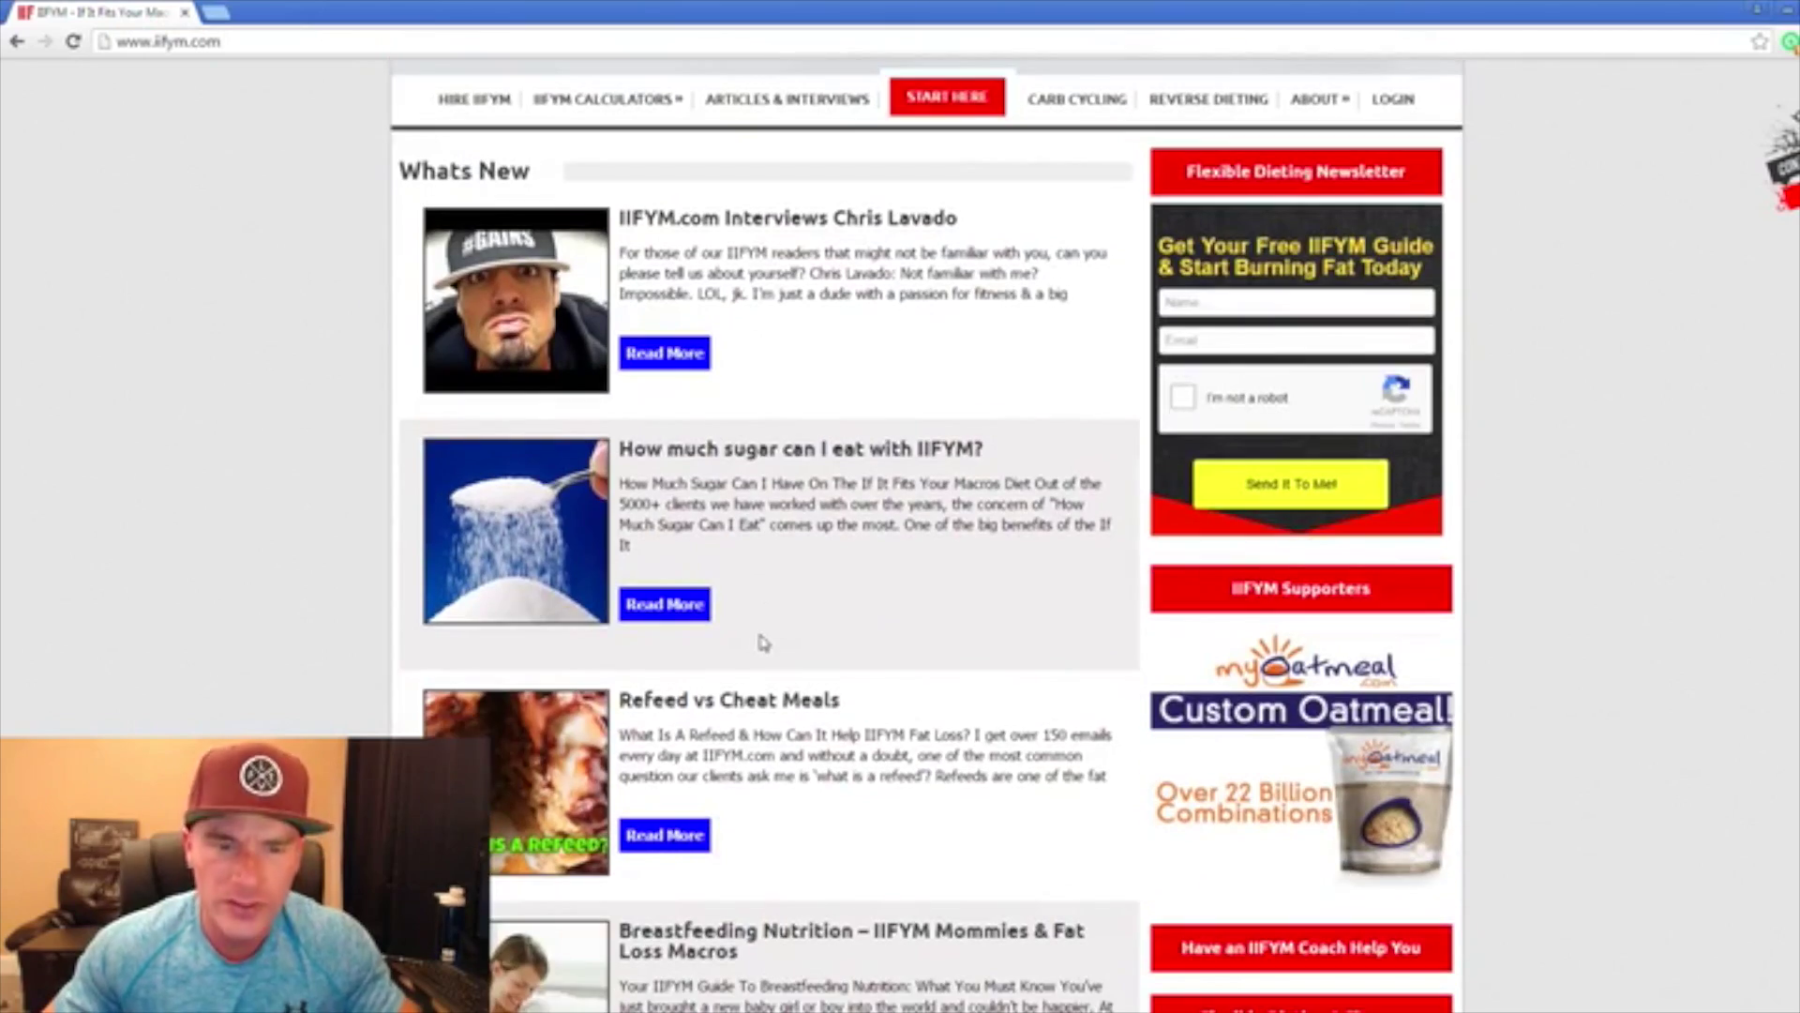
pyautogui.scroll(3, 769, 650)
pyautogui.scroll(2, 768, 649)
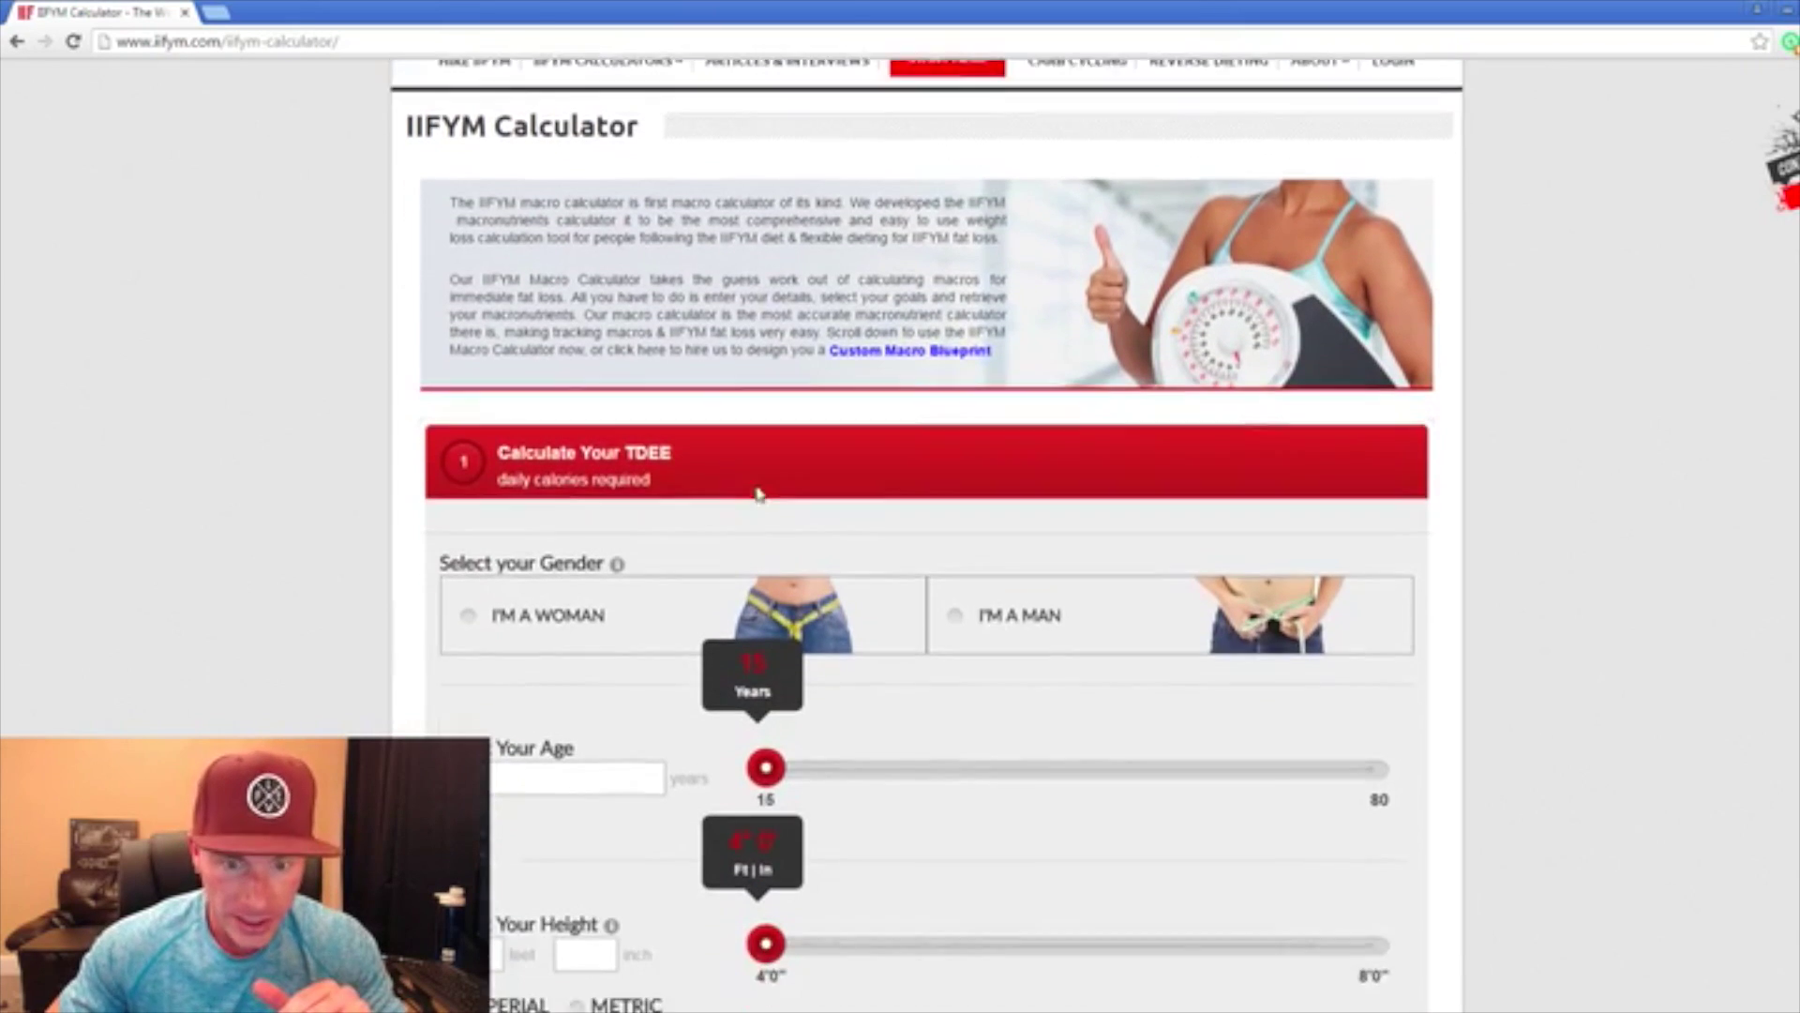
pyautogui.scroll(-1, 755, 483)
# Step: Enter male, age 26 and height 5 ft 10 in in the TDEE form
pyautogui.click(958, 317)
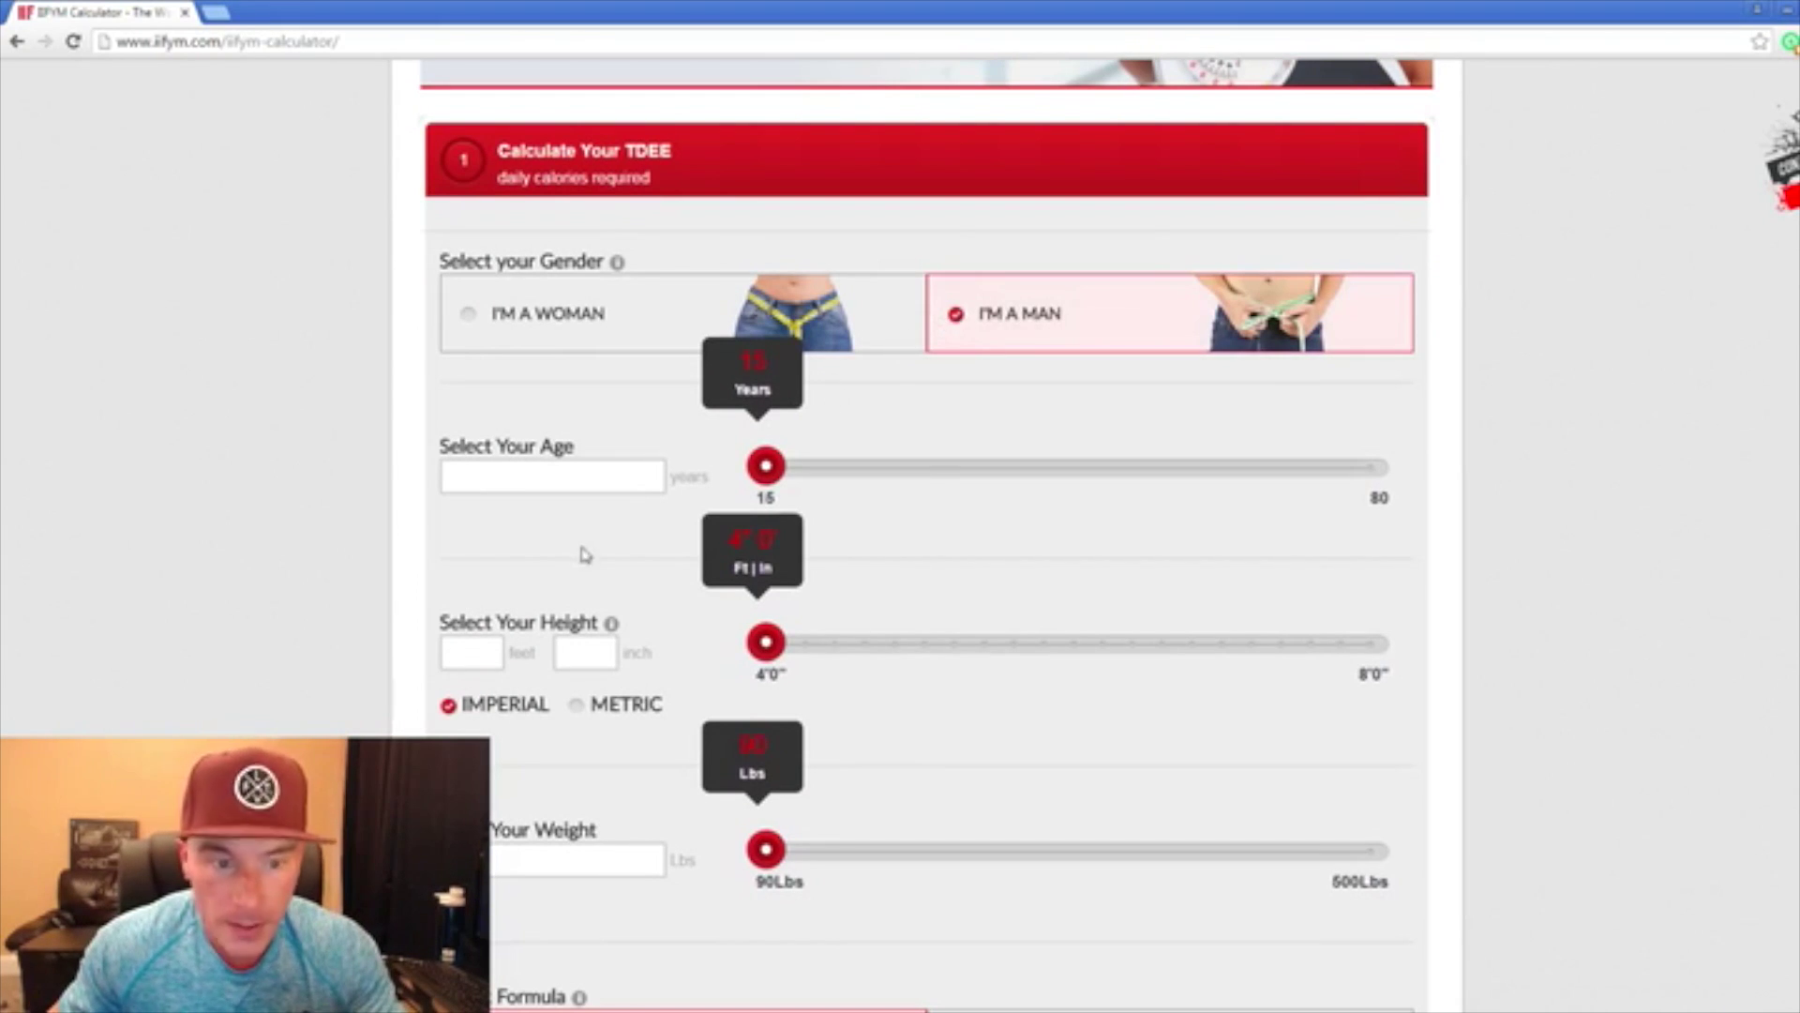
pyautogui.click(604, 483)
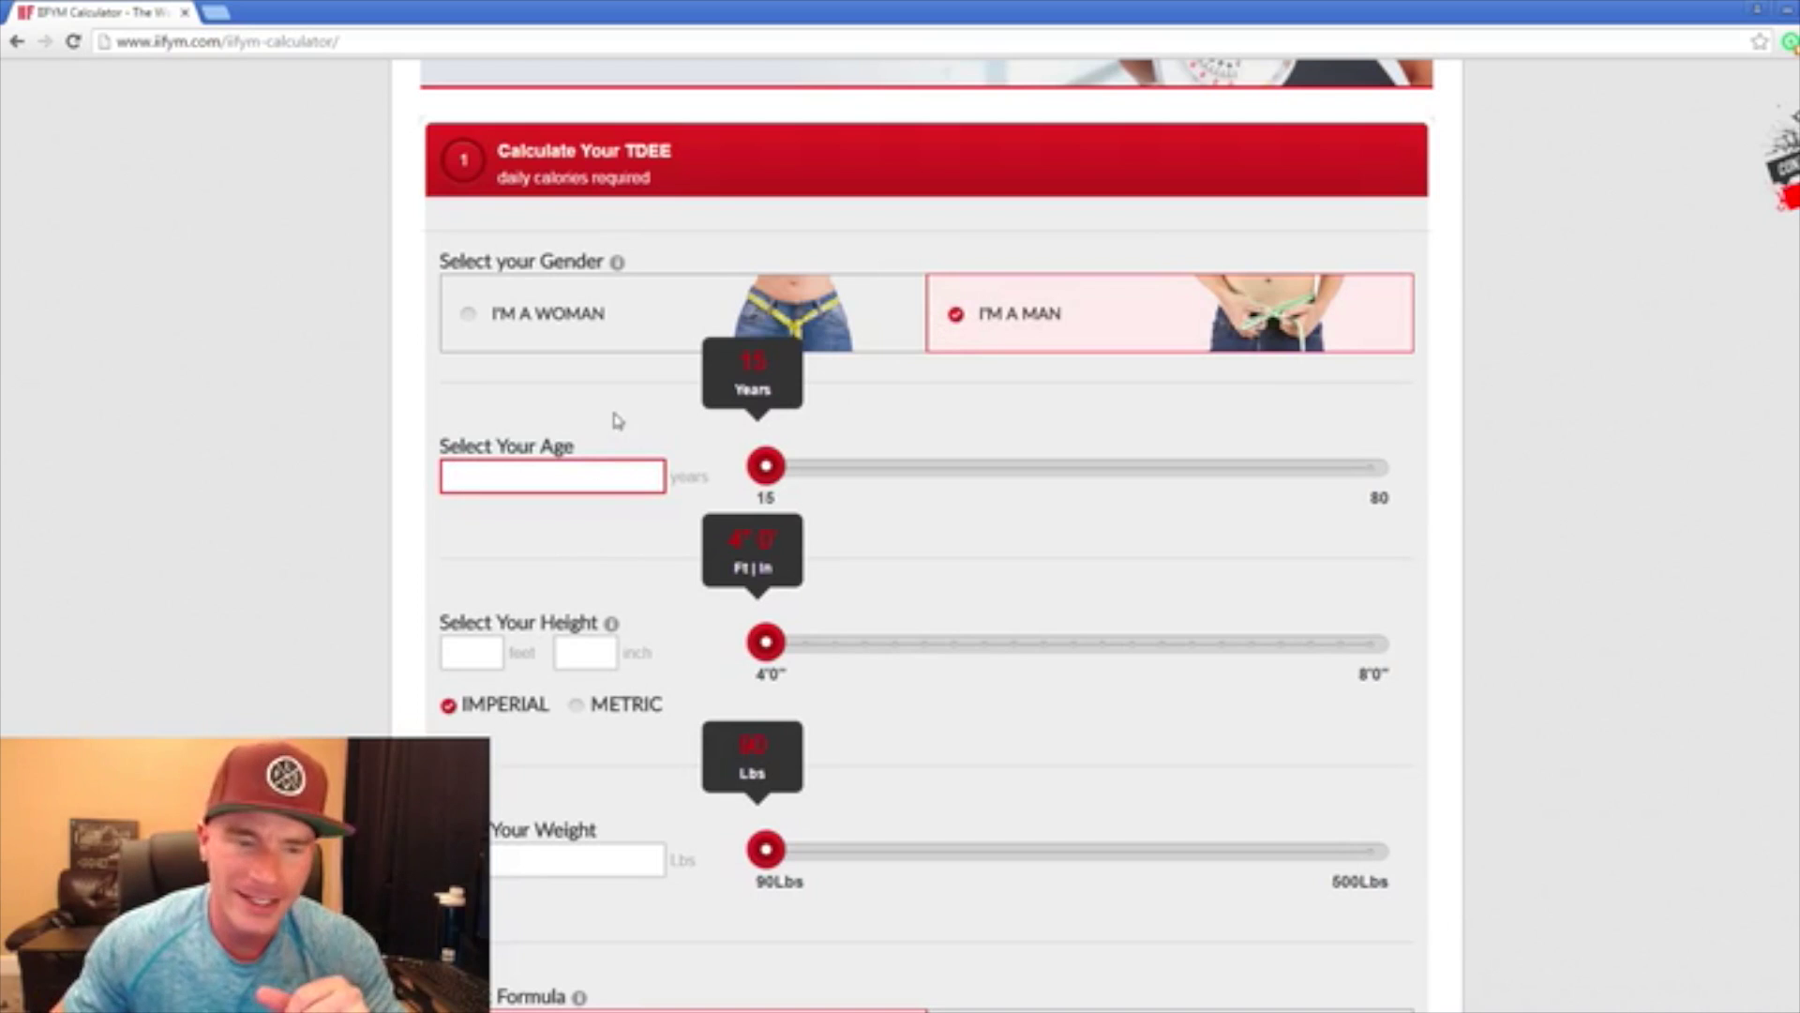
pyautogui.write('26')
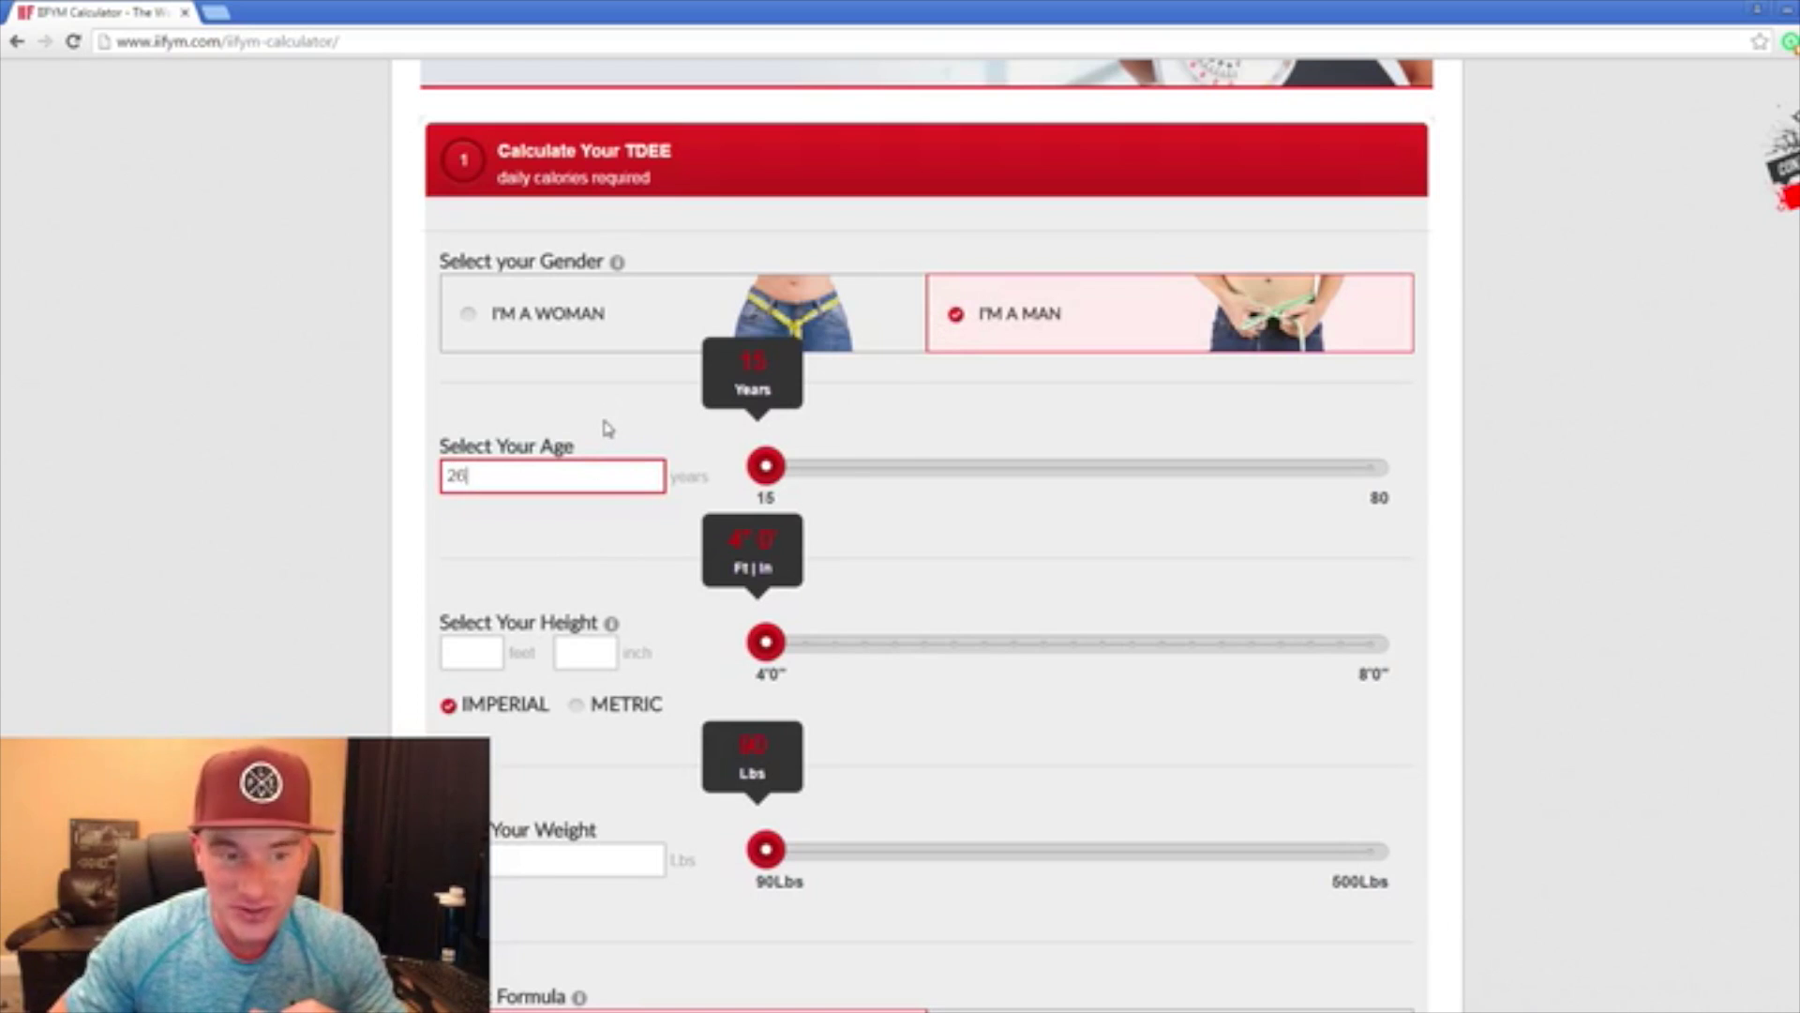
pyautogui.click(528, 610)
pyautogui.click(459, 652)
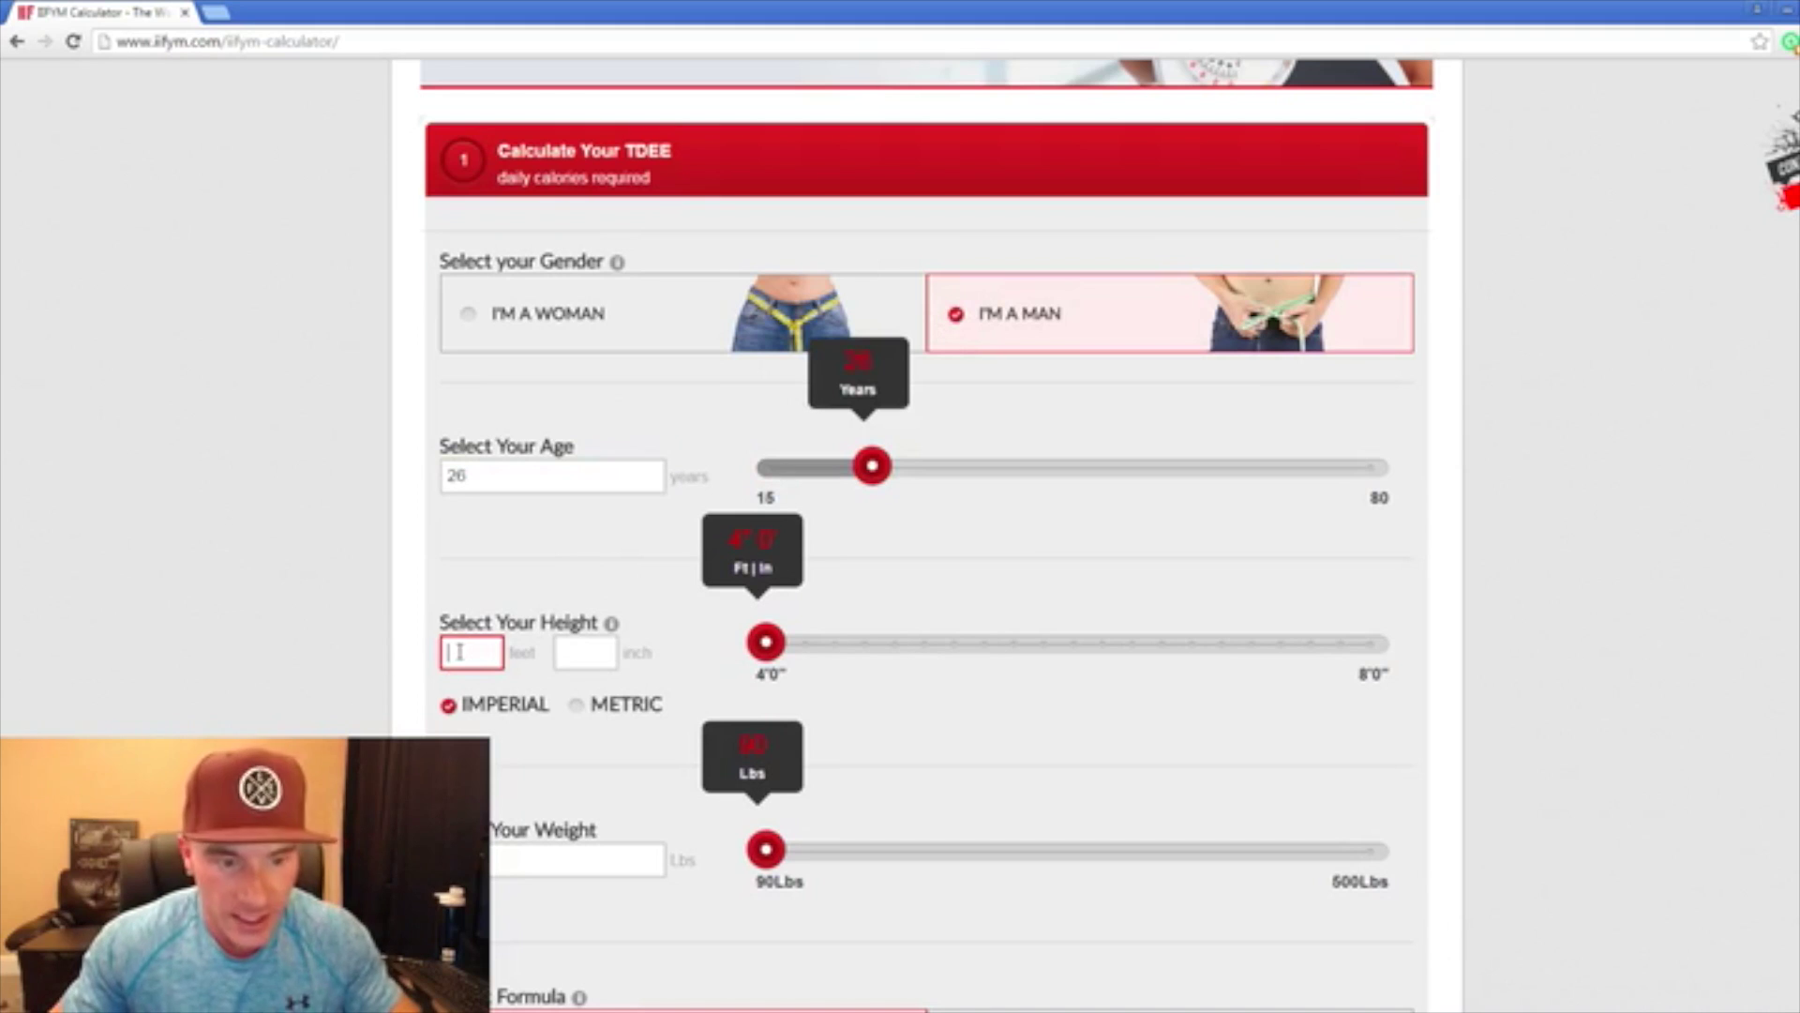
pyautogui.write('5')
pyautogui.press('Tab')
pyautogui.write('10')
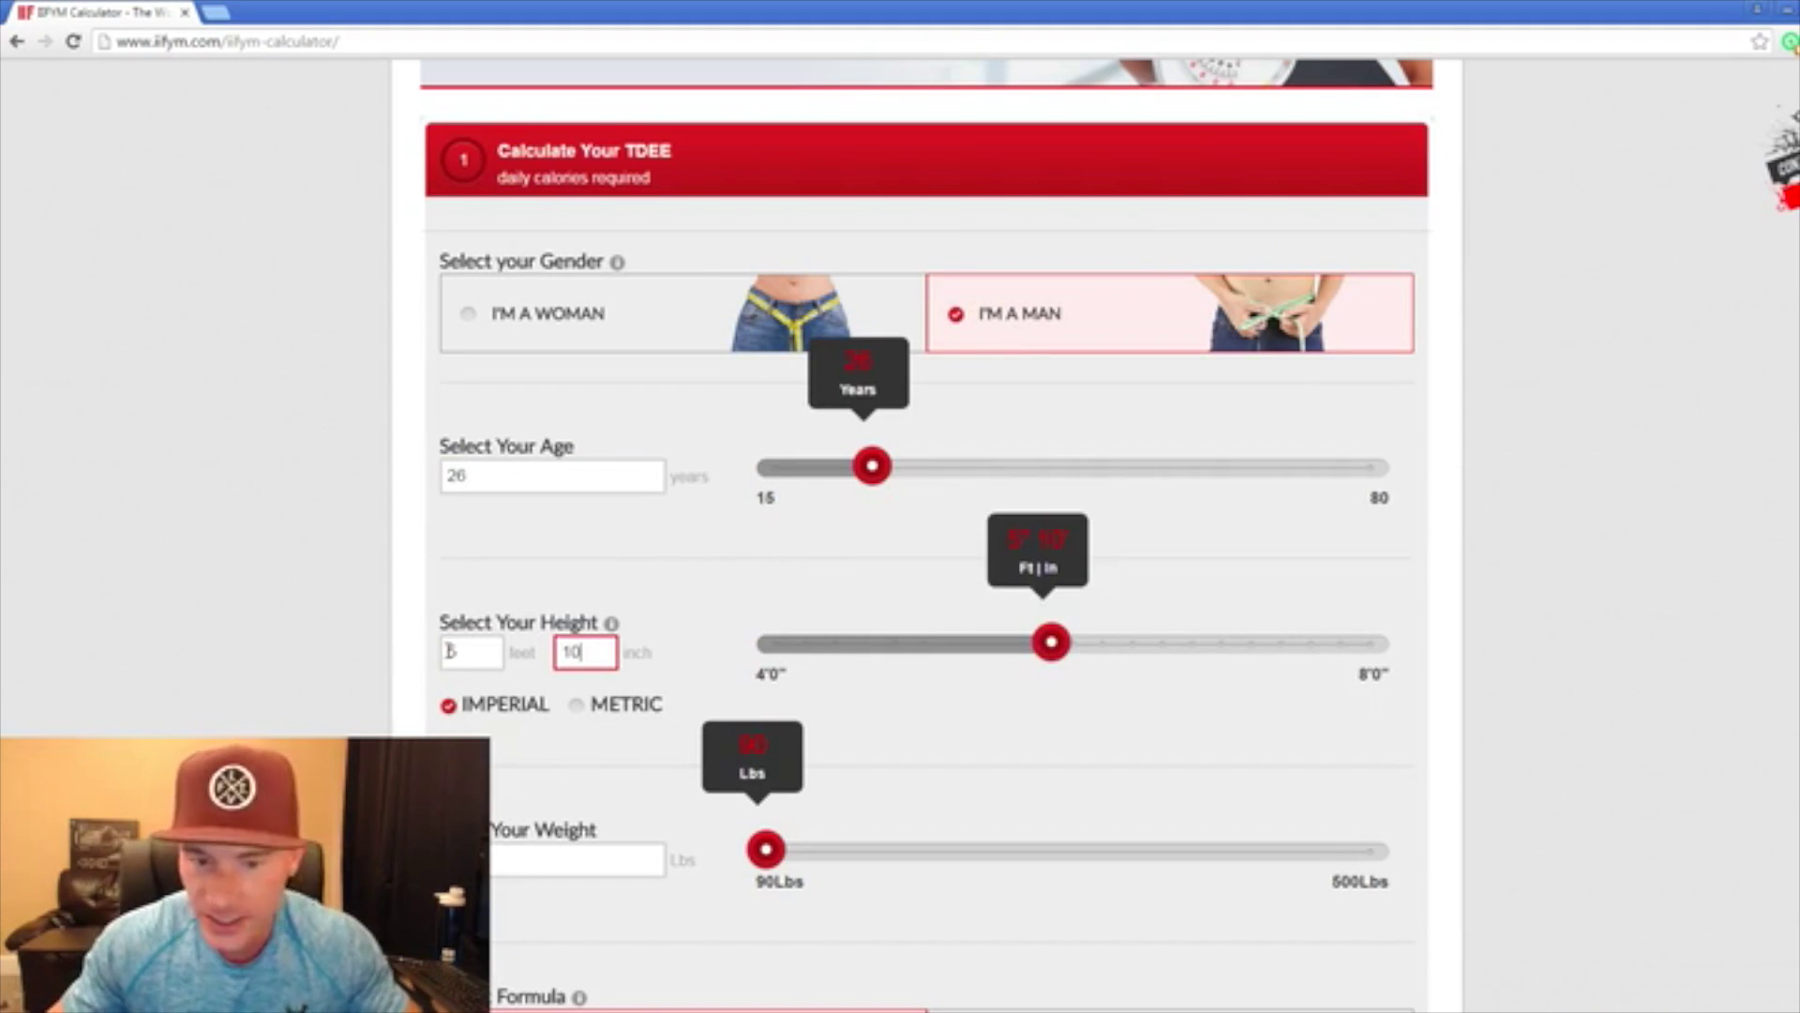
# Step: Enter 175 lbs body weight, keeping Total Body Weight Formula and Sedentary activity
pyautogui.scroll(-3, 624, 525)
pyautogui.click(604, 555)
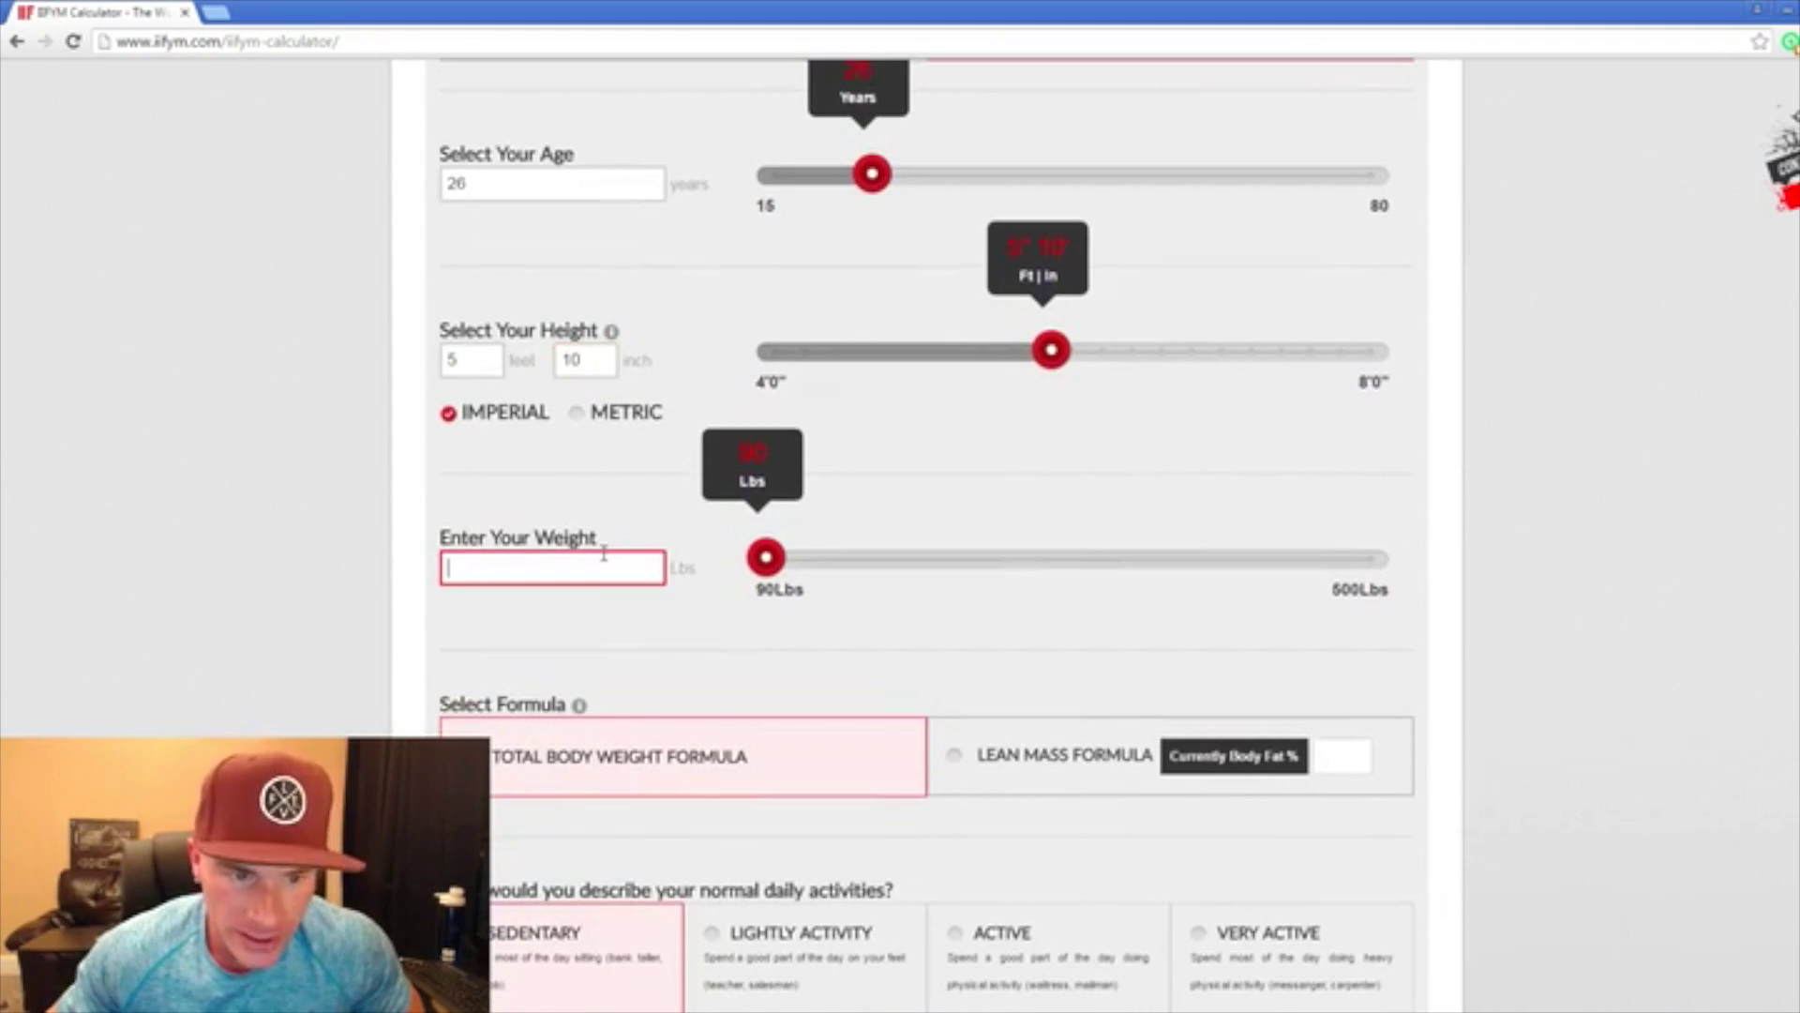
pyautogui.write('175')
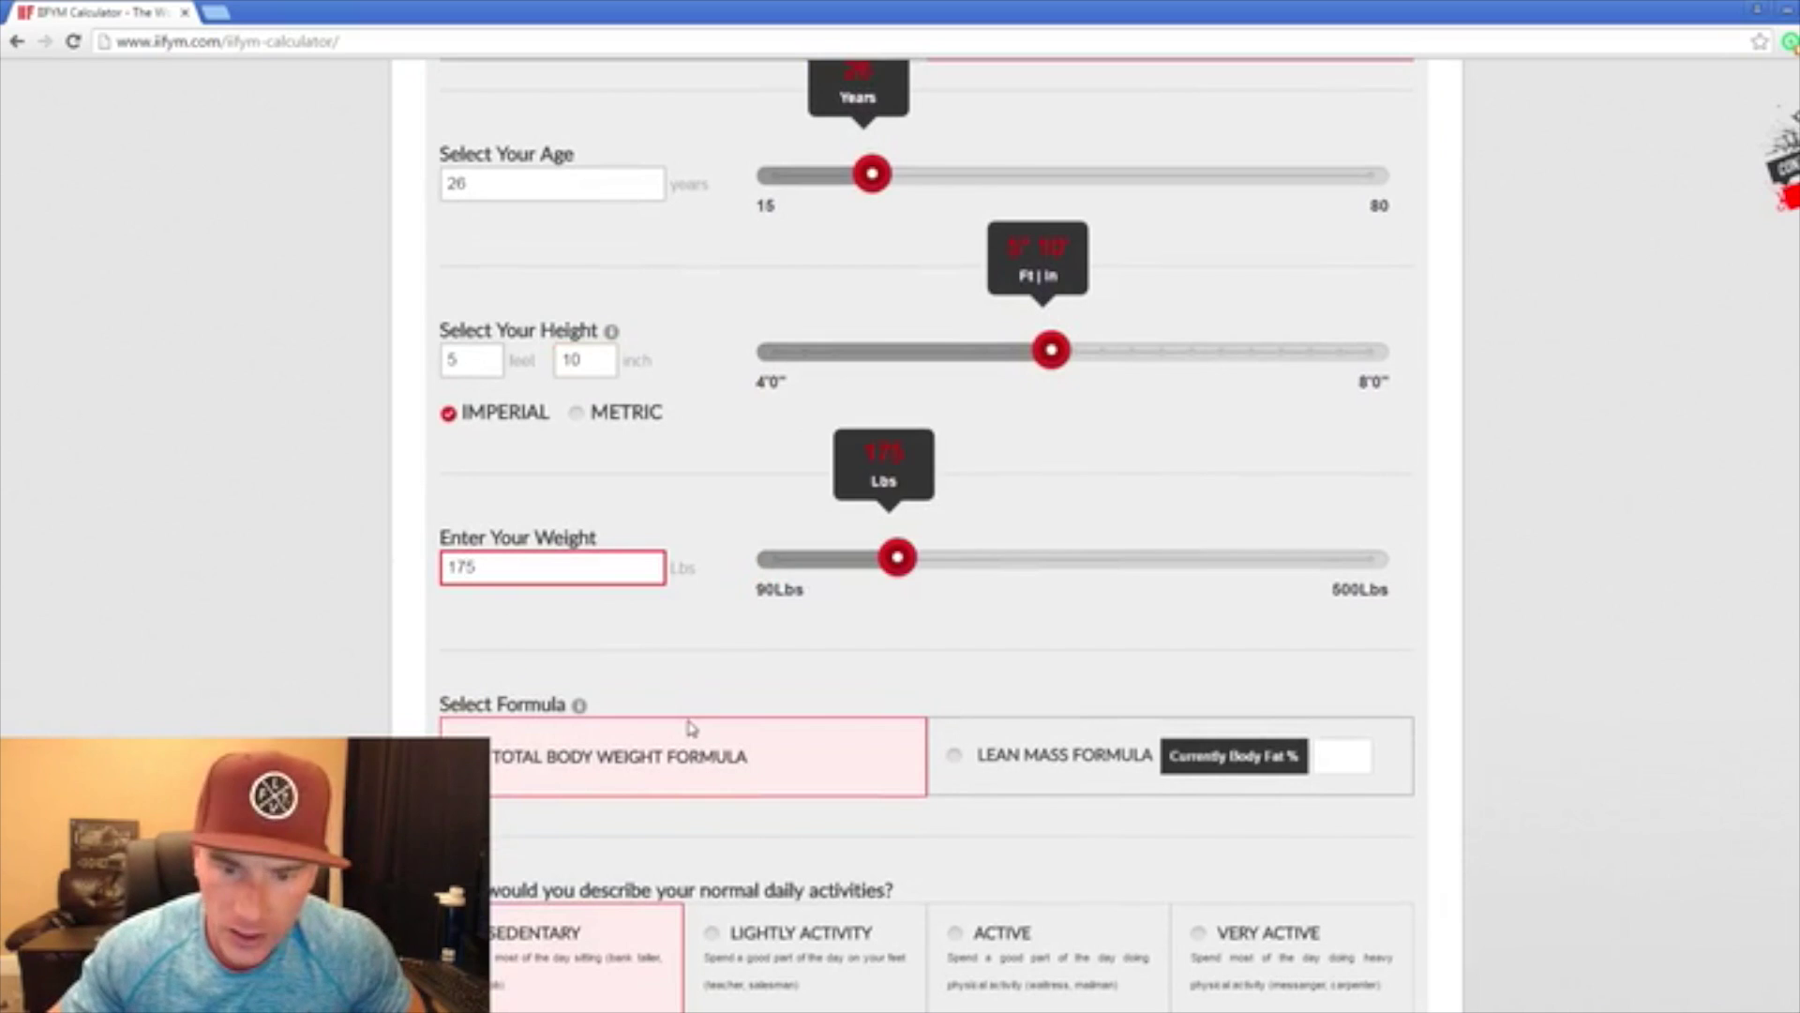
pyautogui.scroll(-1, 687, 724)
pyautogui.click(888, 509)
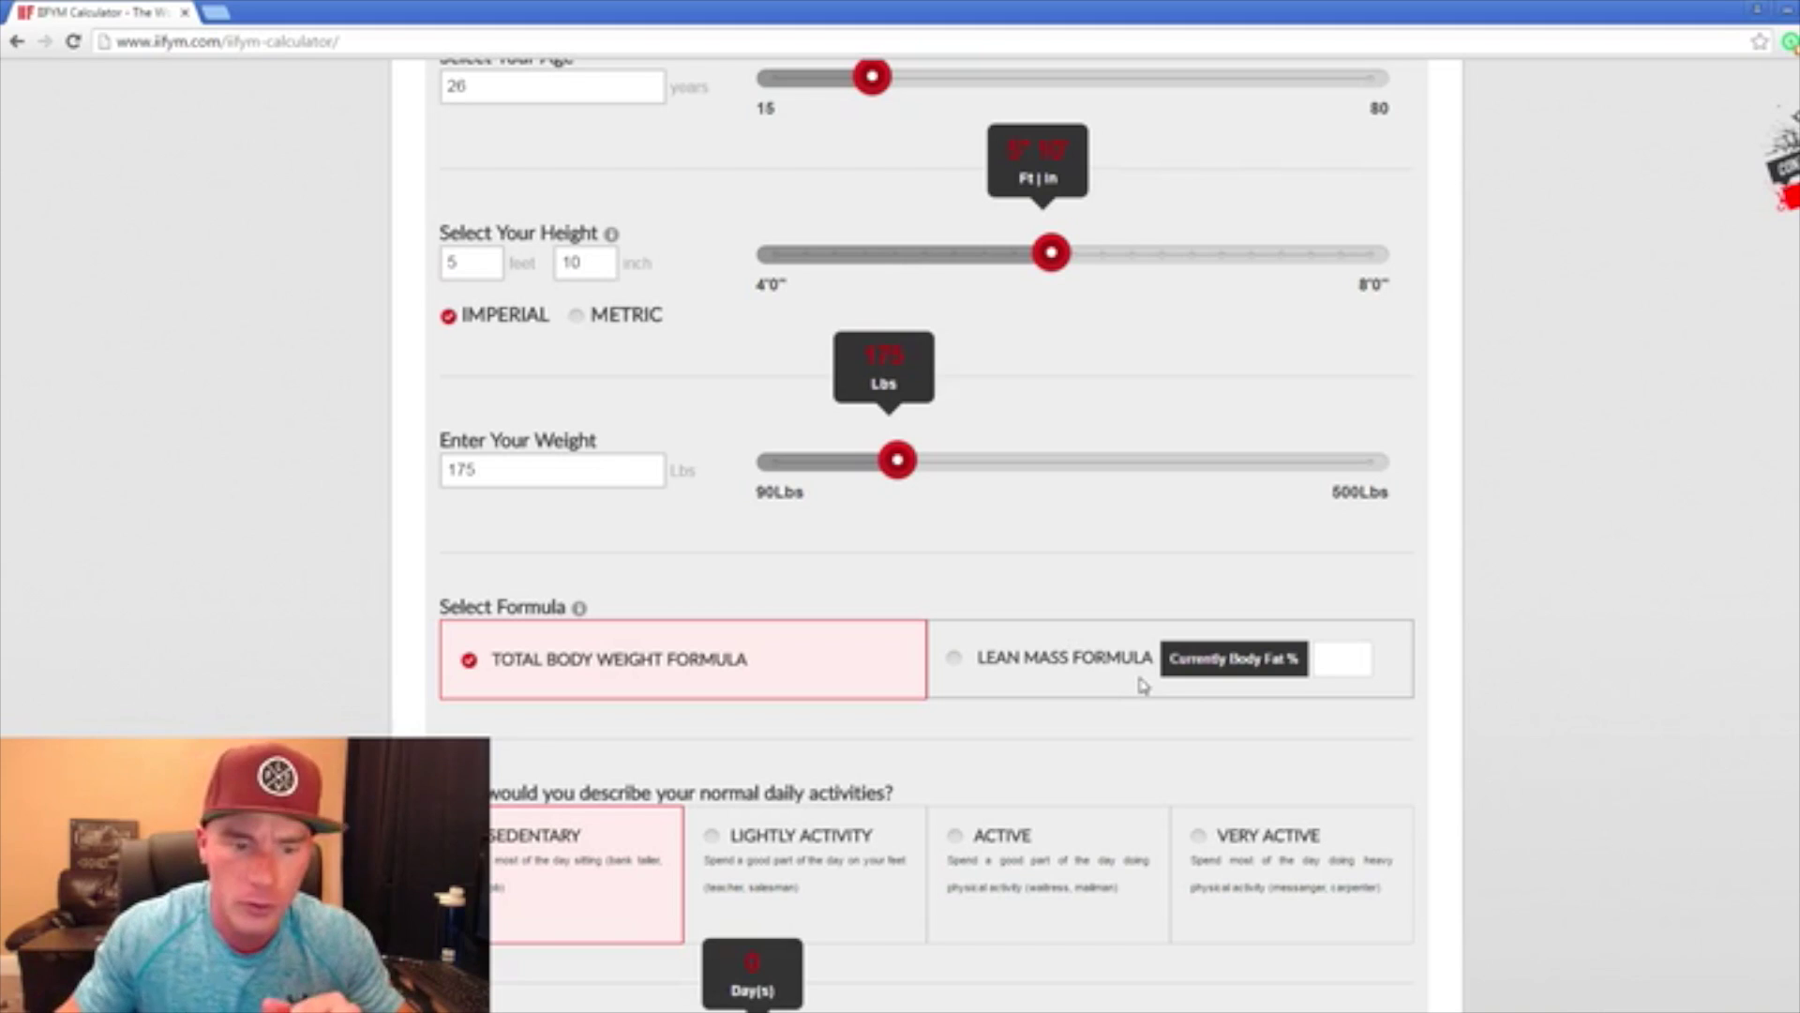
pyautogui.scroll(-4, 985, 534)
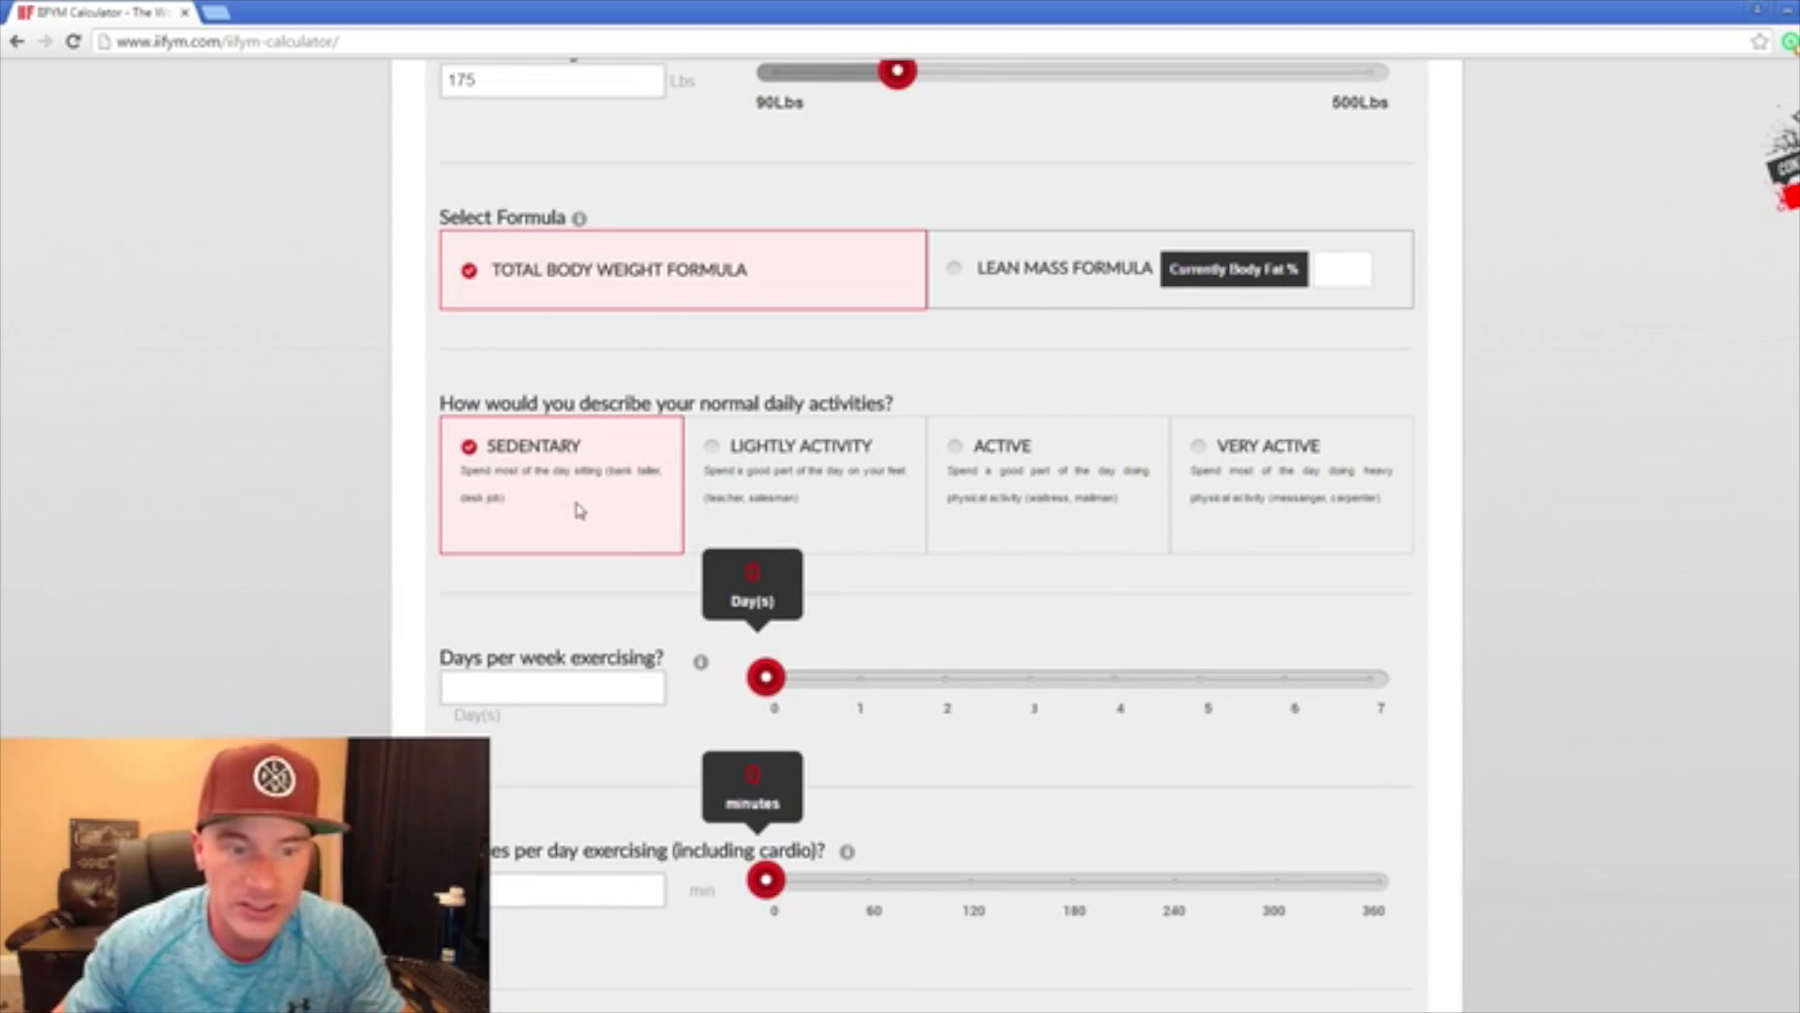
# Step: Set exercise to 6 days per week
pyautogui.scroll(-2, 612, 504)
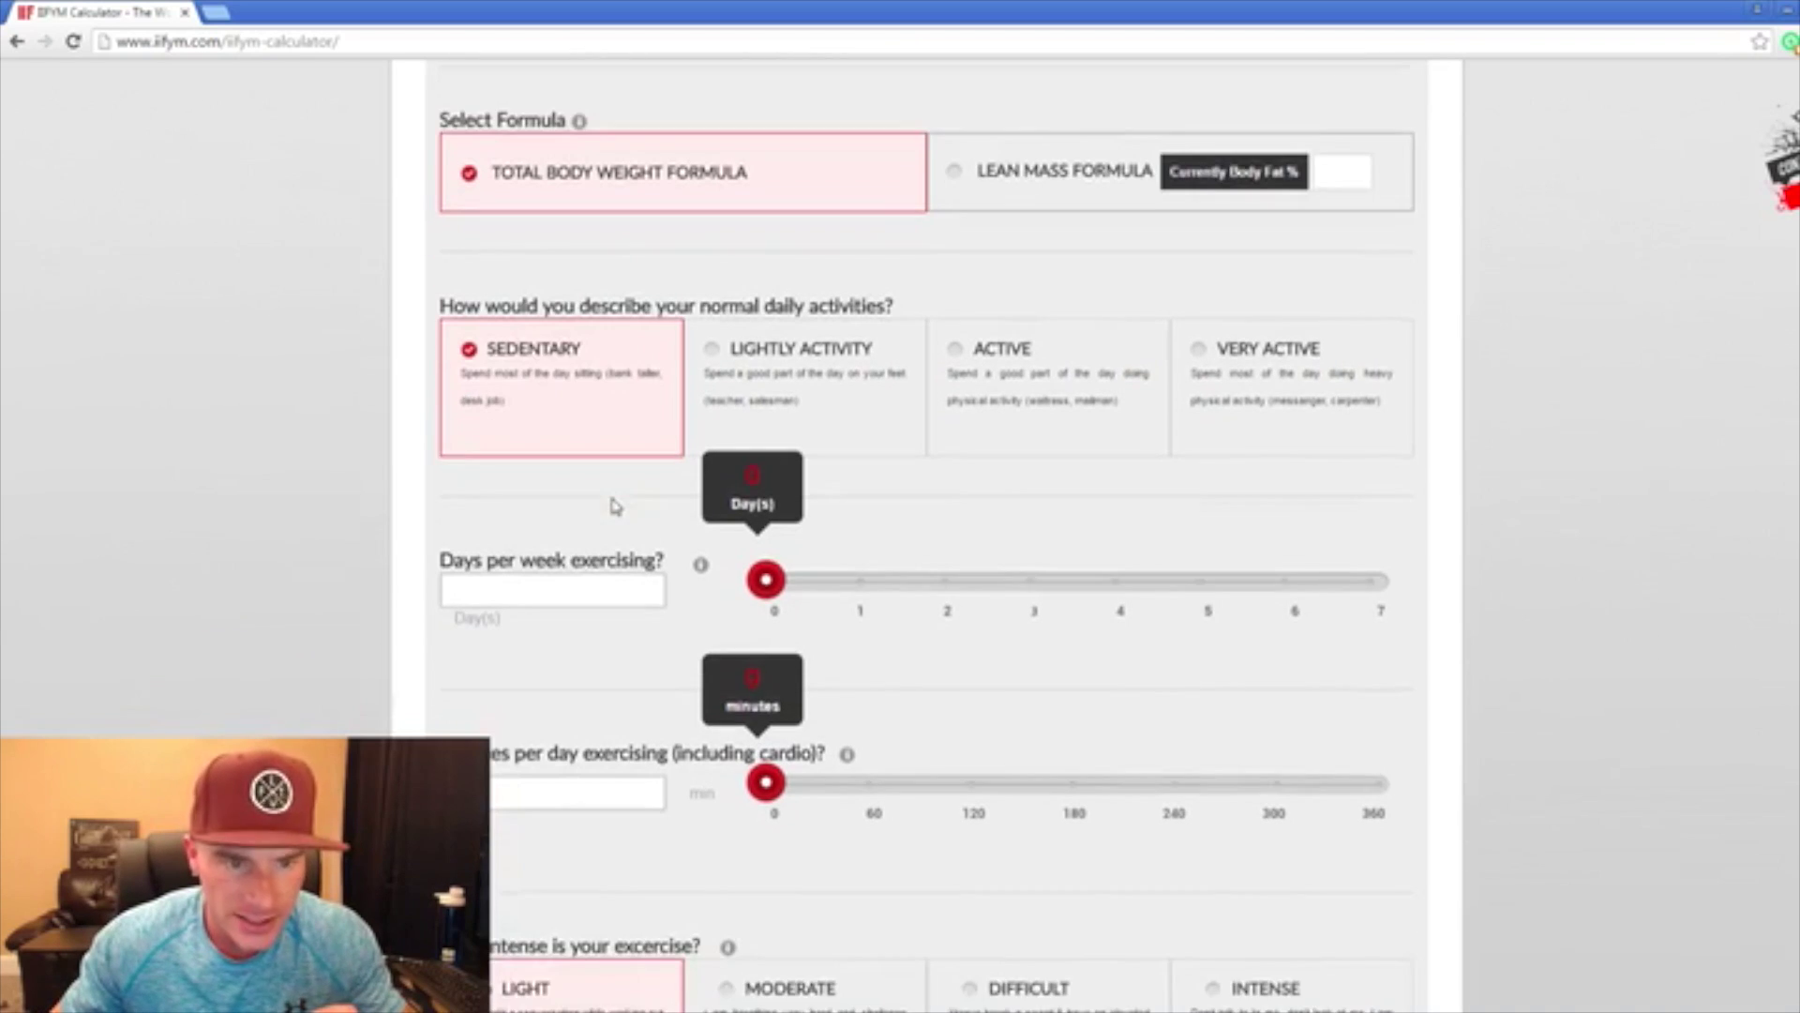
pyautogui.scroll(-1, 636, 407)
pyautogui.click(616, 406)
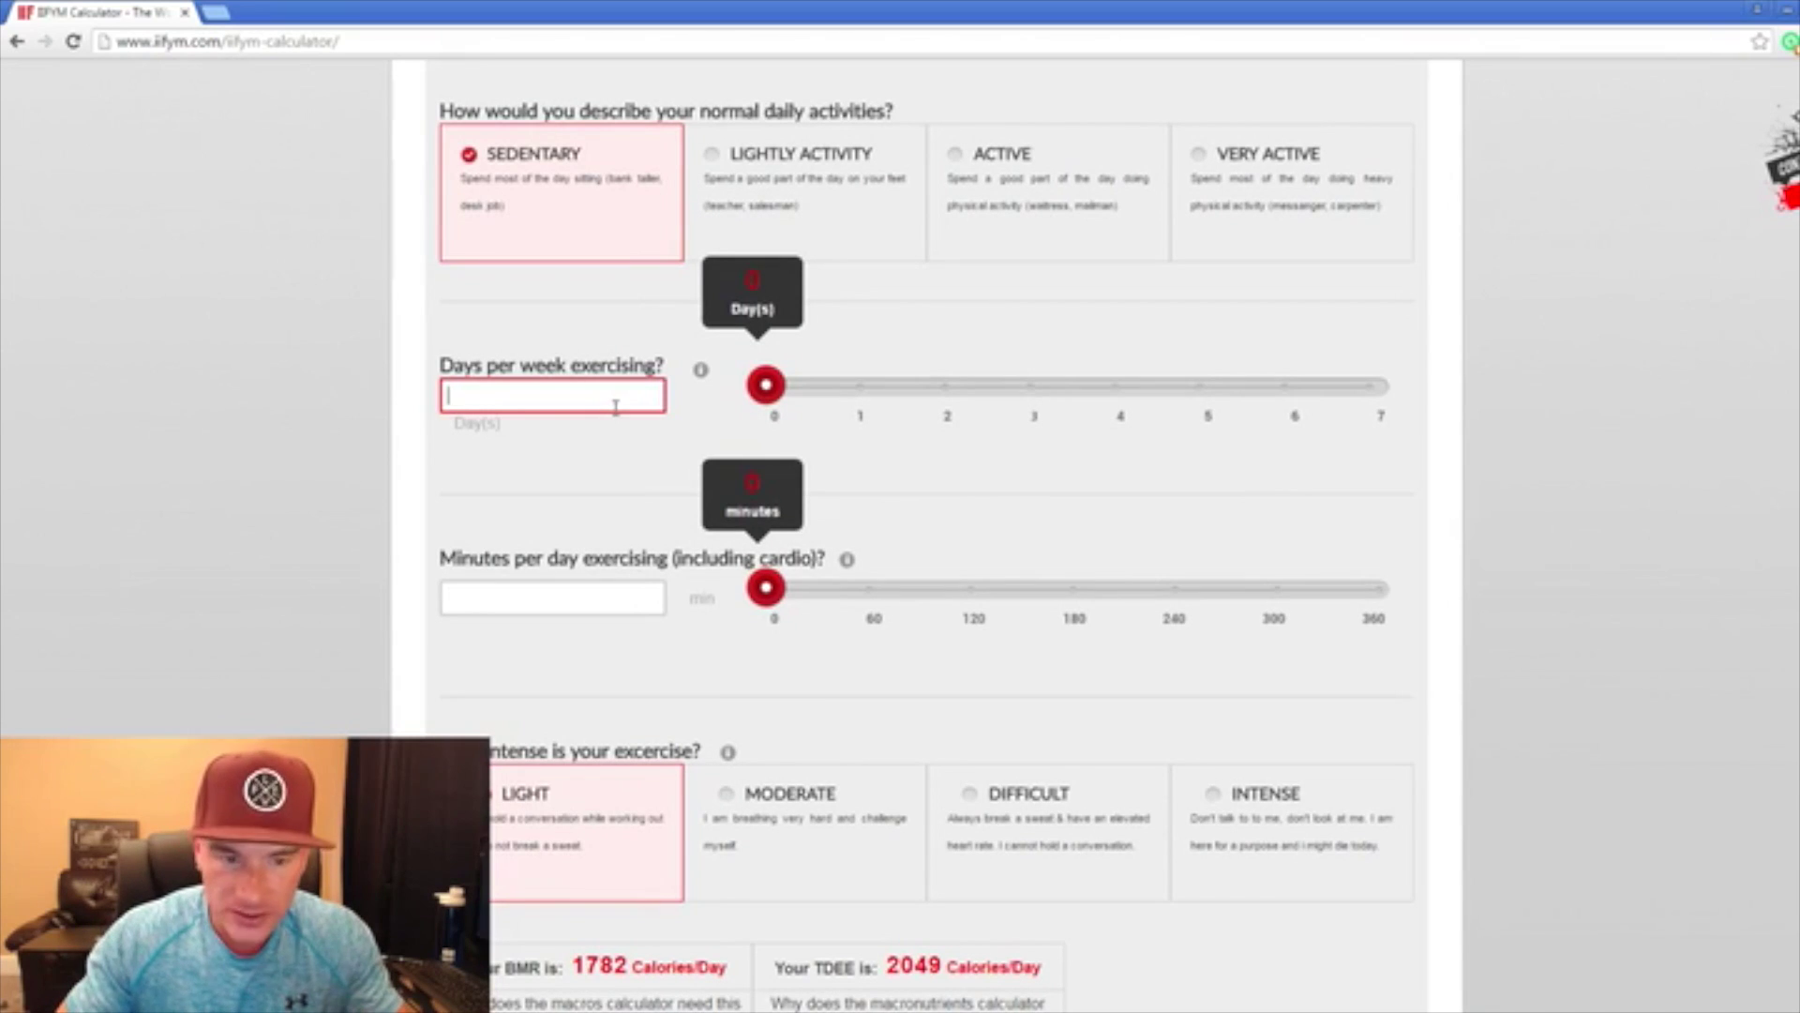
pyautogui.write('6')
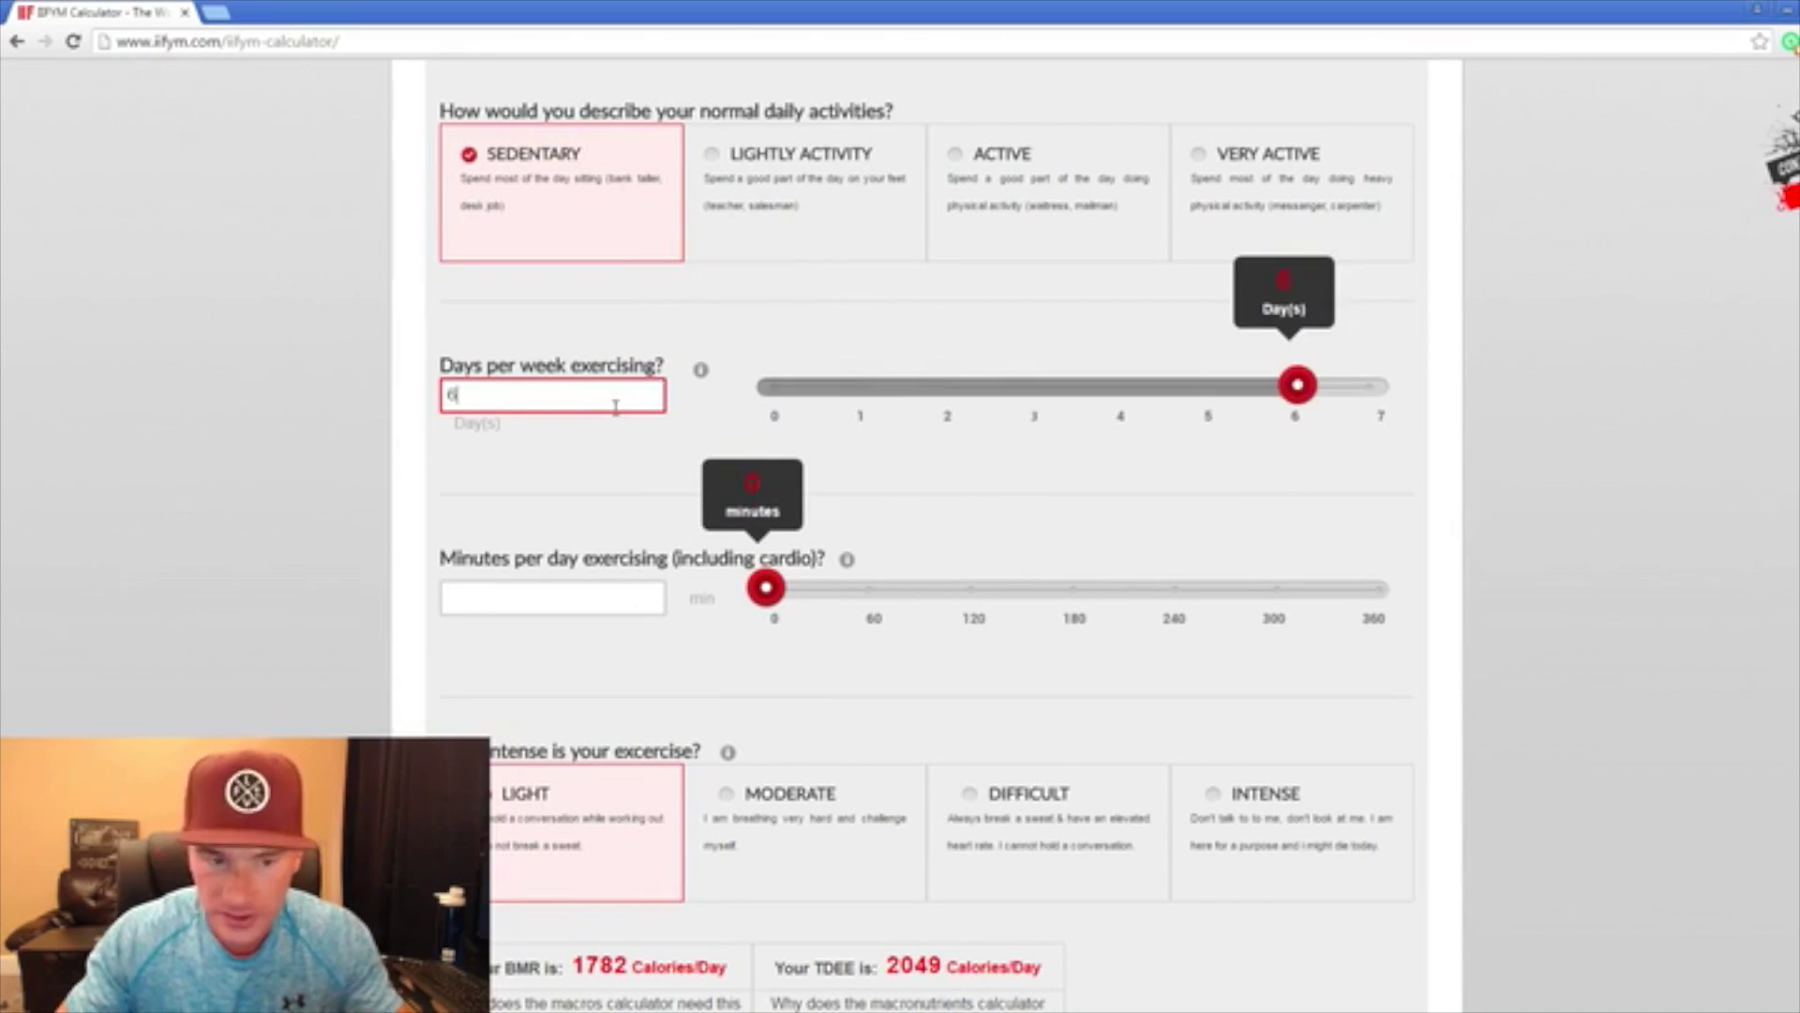
pyautogui.moveTo(699, 394)
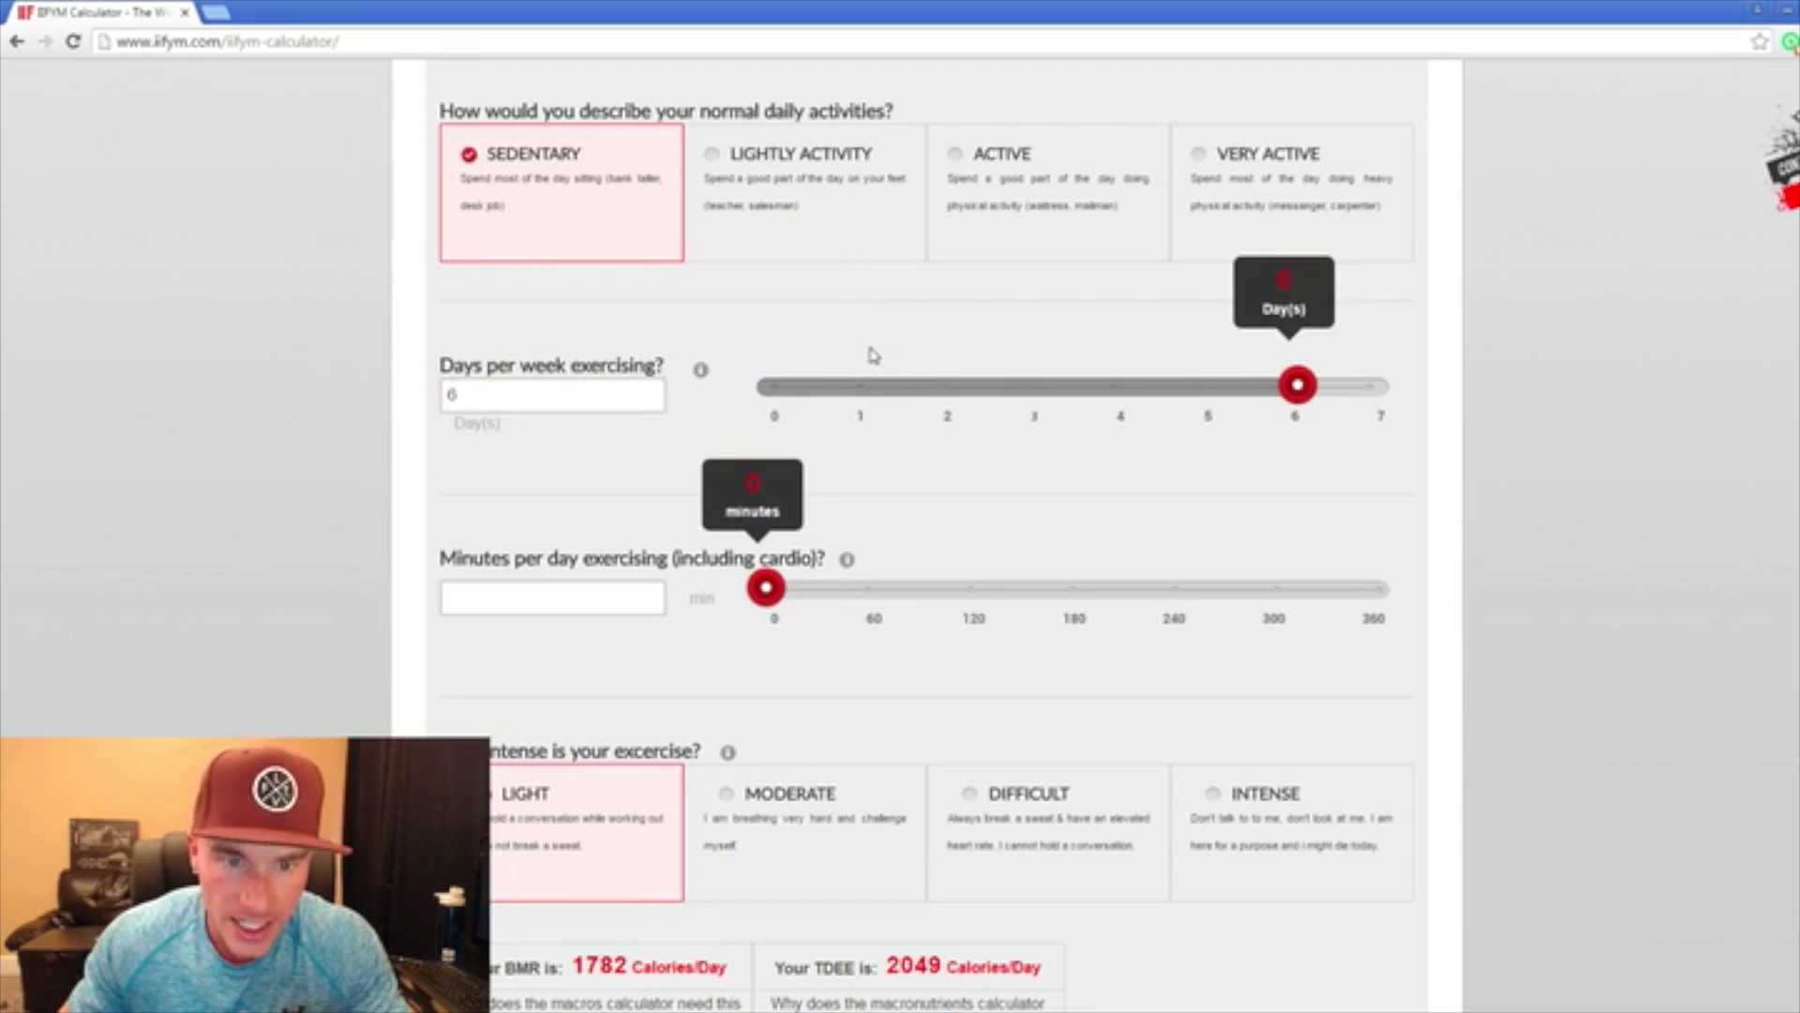
# Step: Set exercise to 100 minutes per day, giving a TDEE of 2478 calories/day
pyautogui.scroll(3, 844, 365)
pyautogui.scroll(-2, 800, 645)
pyautogui.scroll(-1, 799, 645)
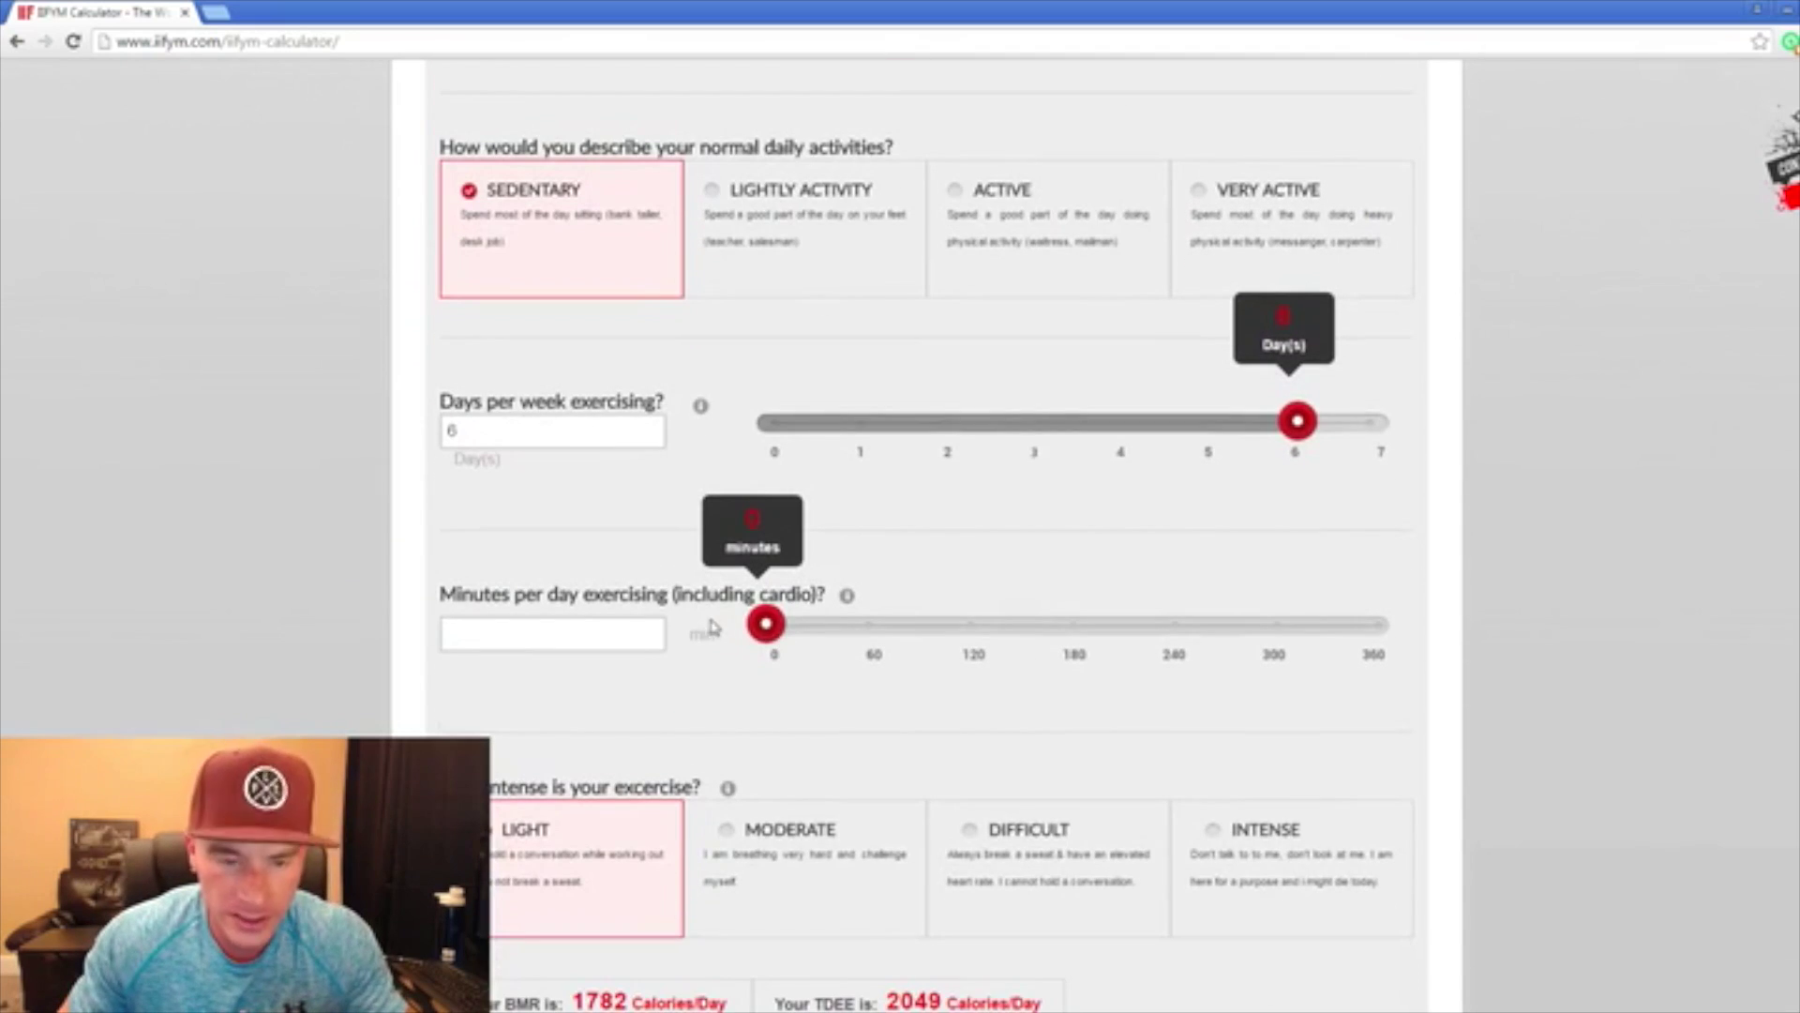
pyautogui.click(617, 632)
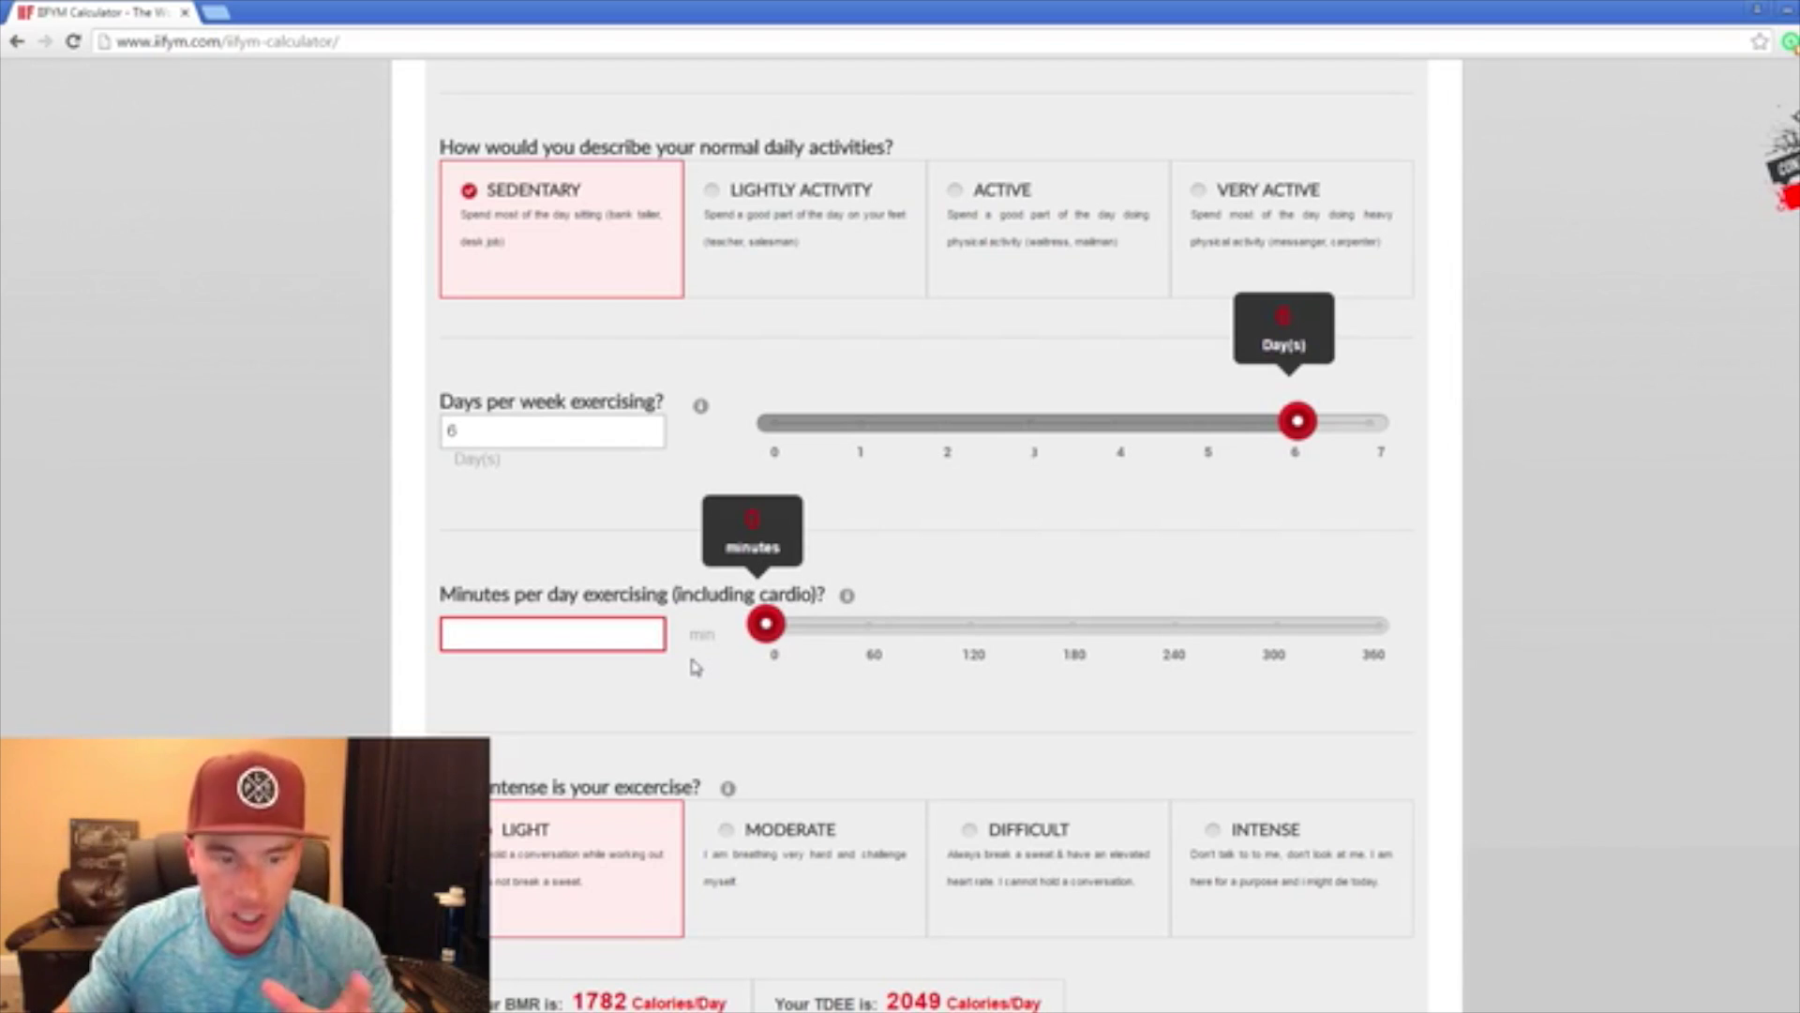
pyautogui.write('100')
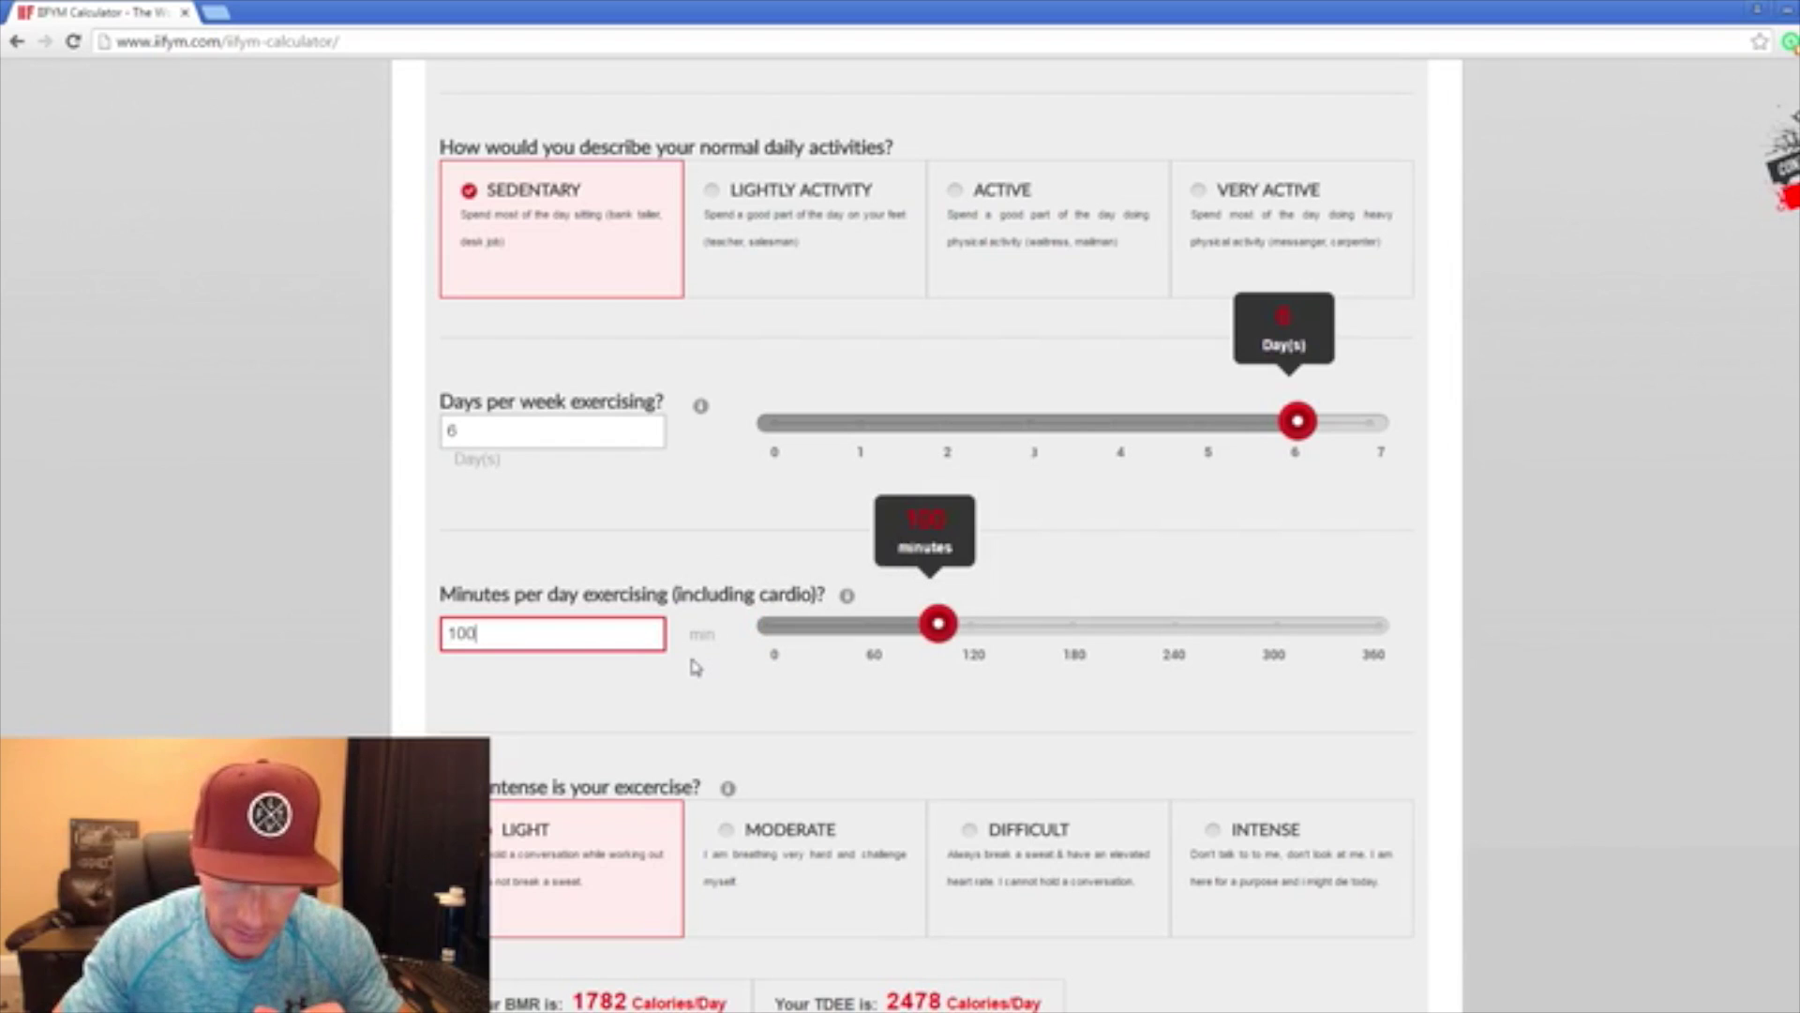
pyautogui.click(561, 710)
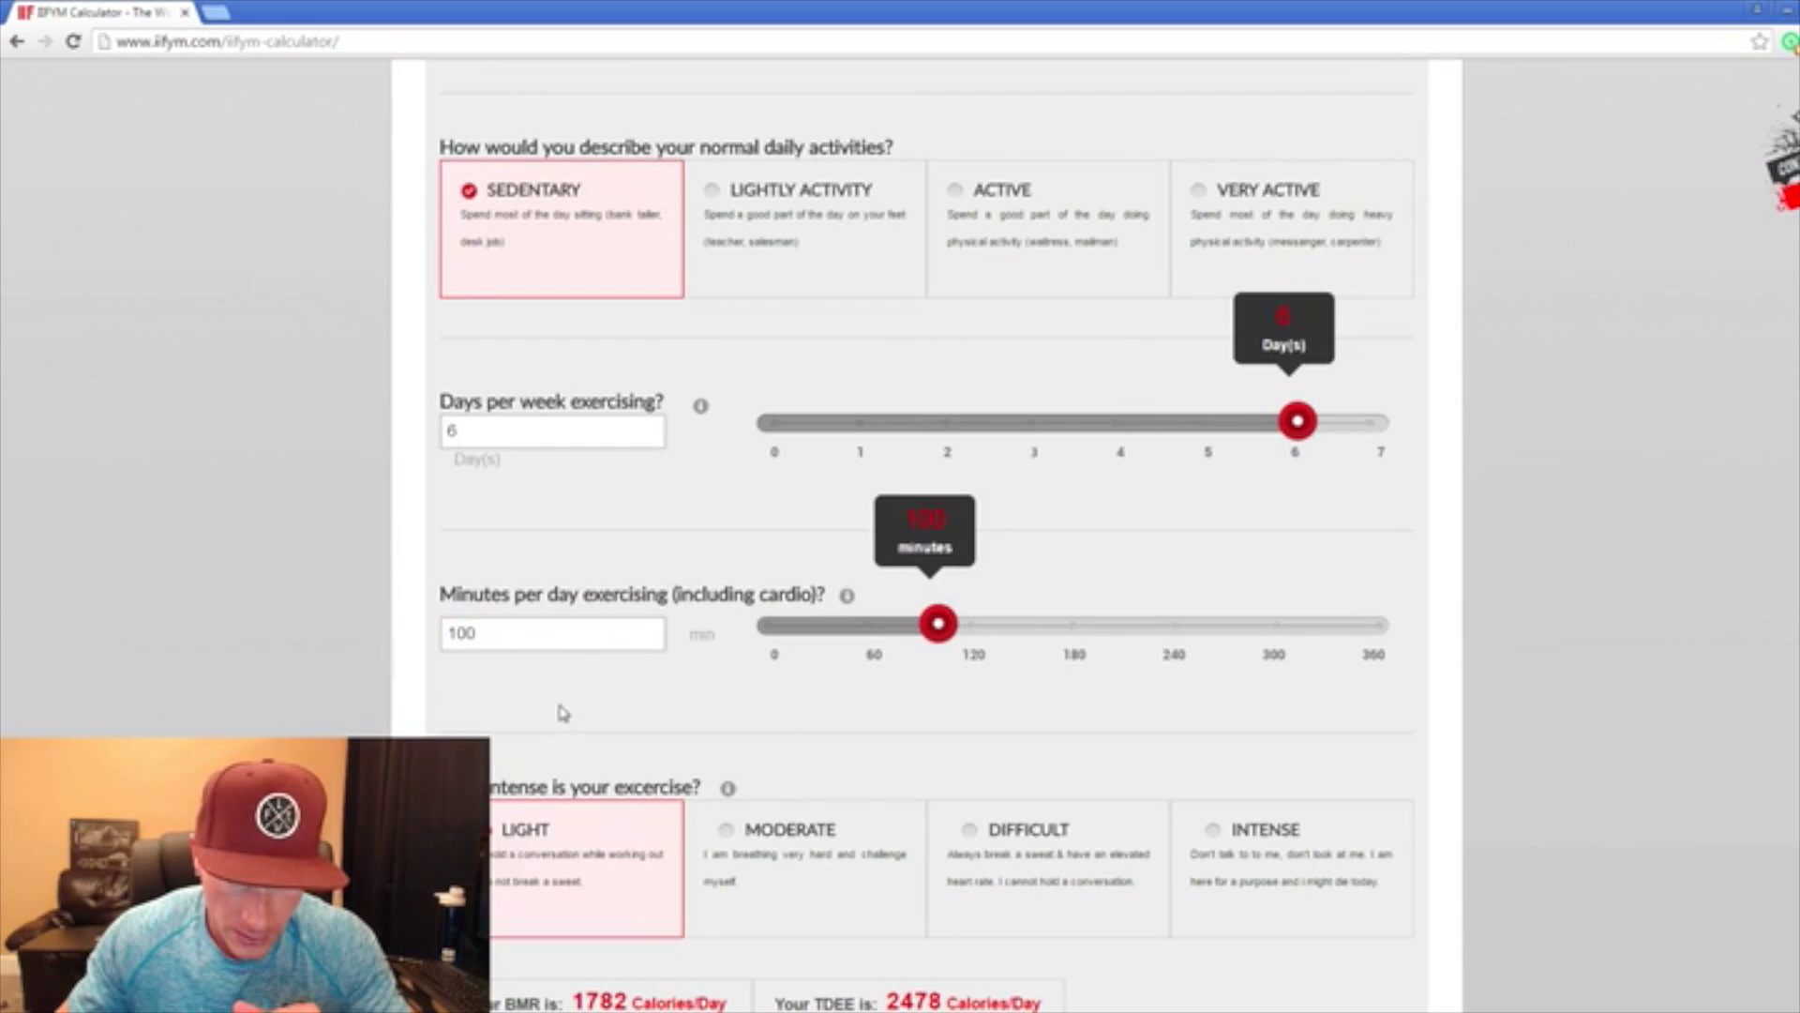
pyautogui.scroll(-2, 754, 514)
pyautogui.scroll(-1, 760, 511)
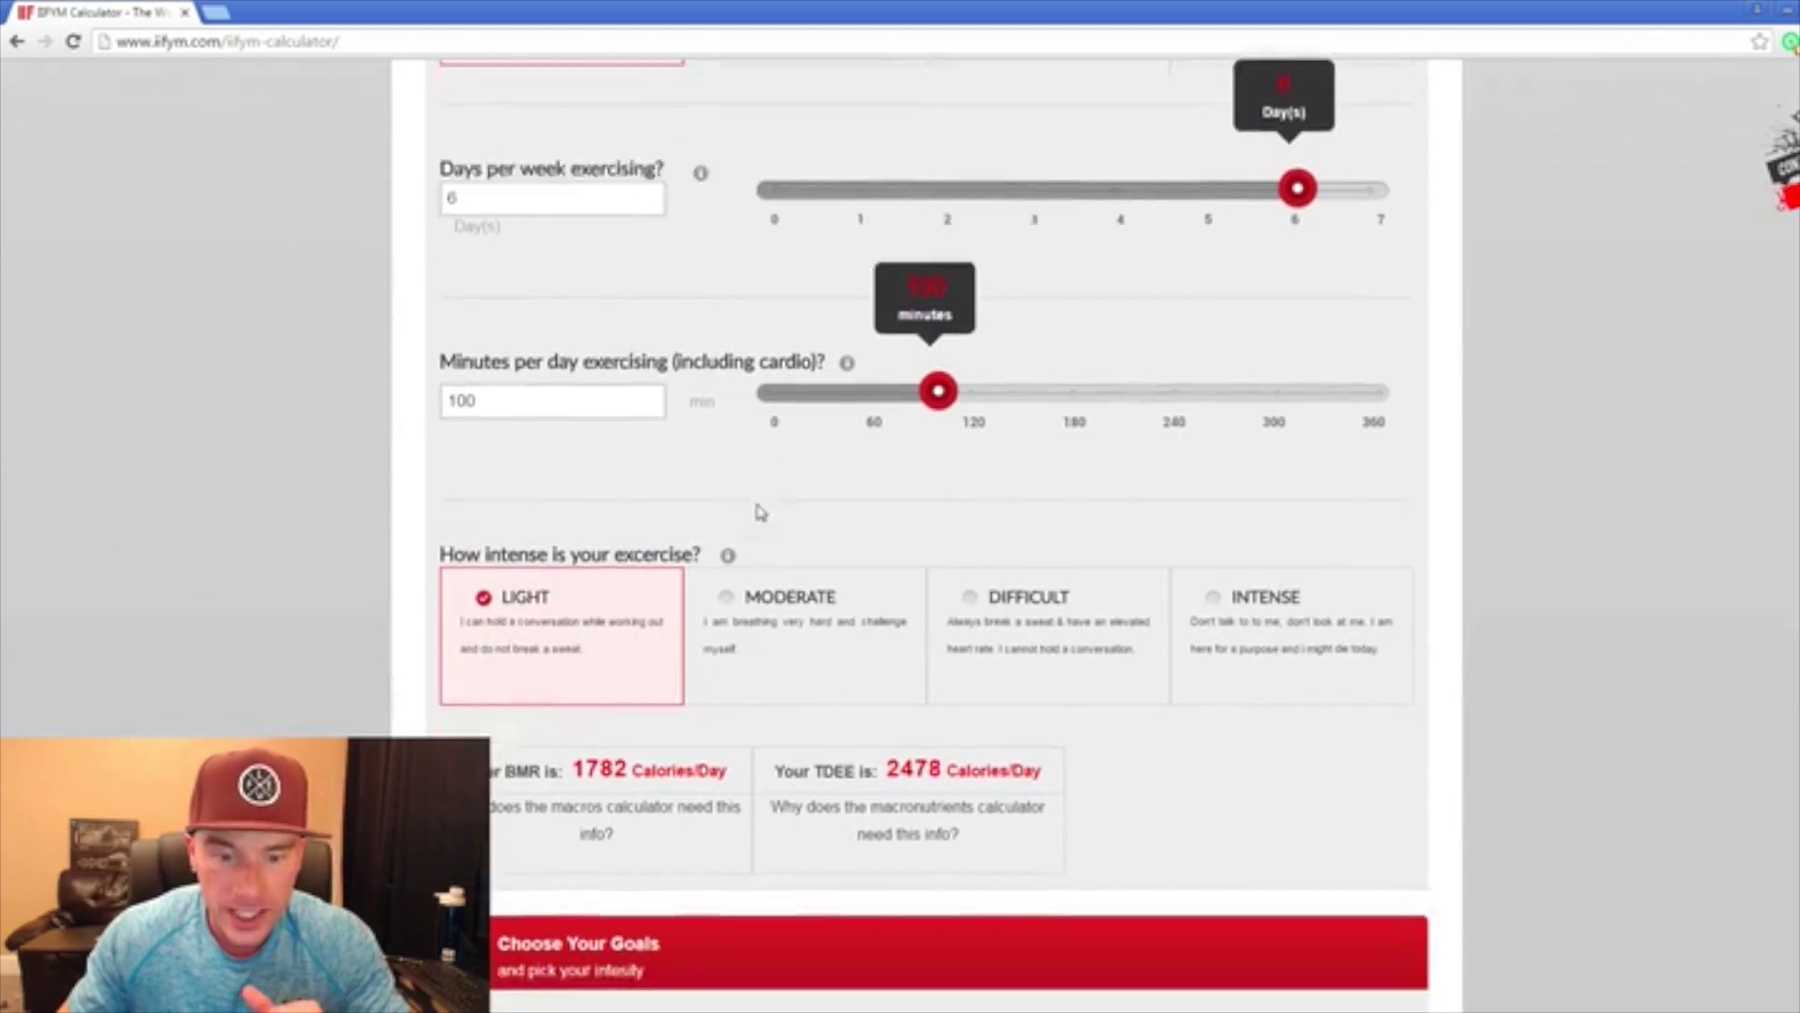
pyautogui.scroll(-2, 760, 511)
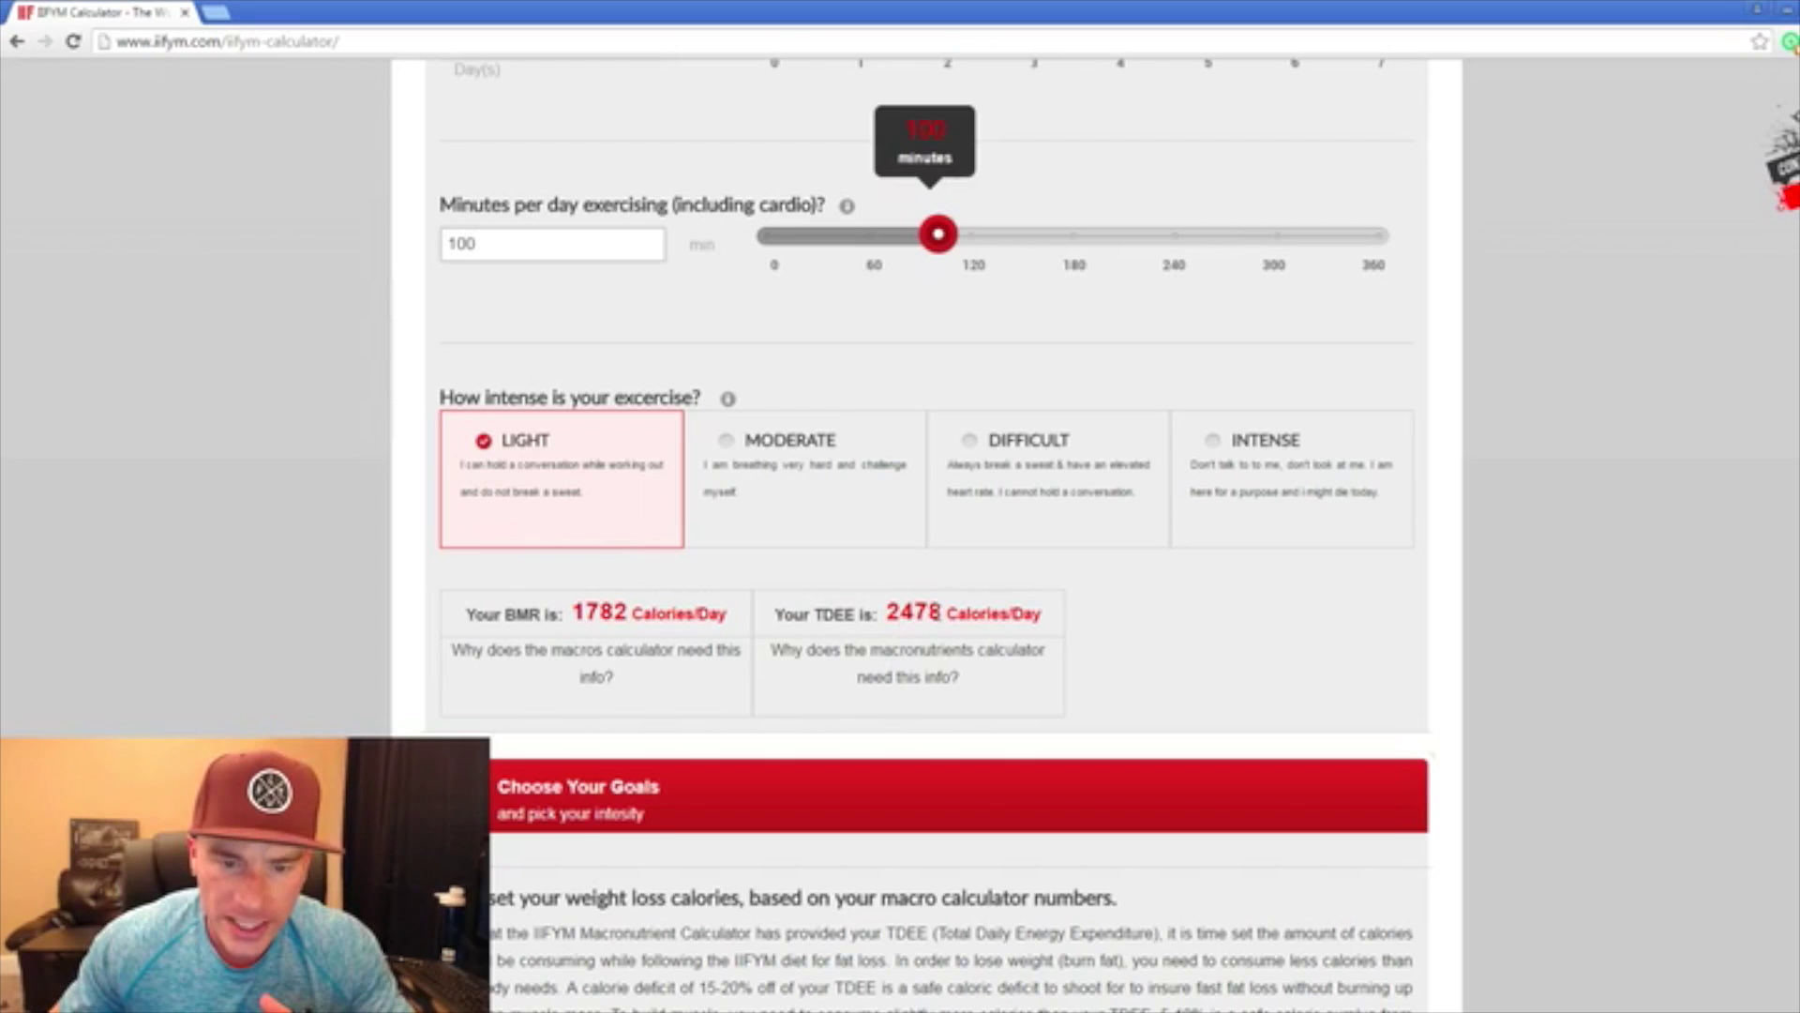
pyautogui.moveTo(939, 612); pyautogui.dragTo(886, 611)
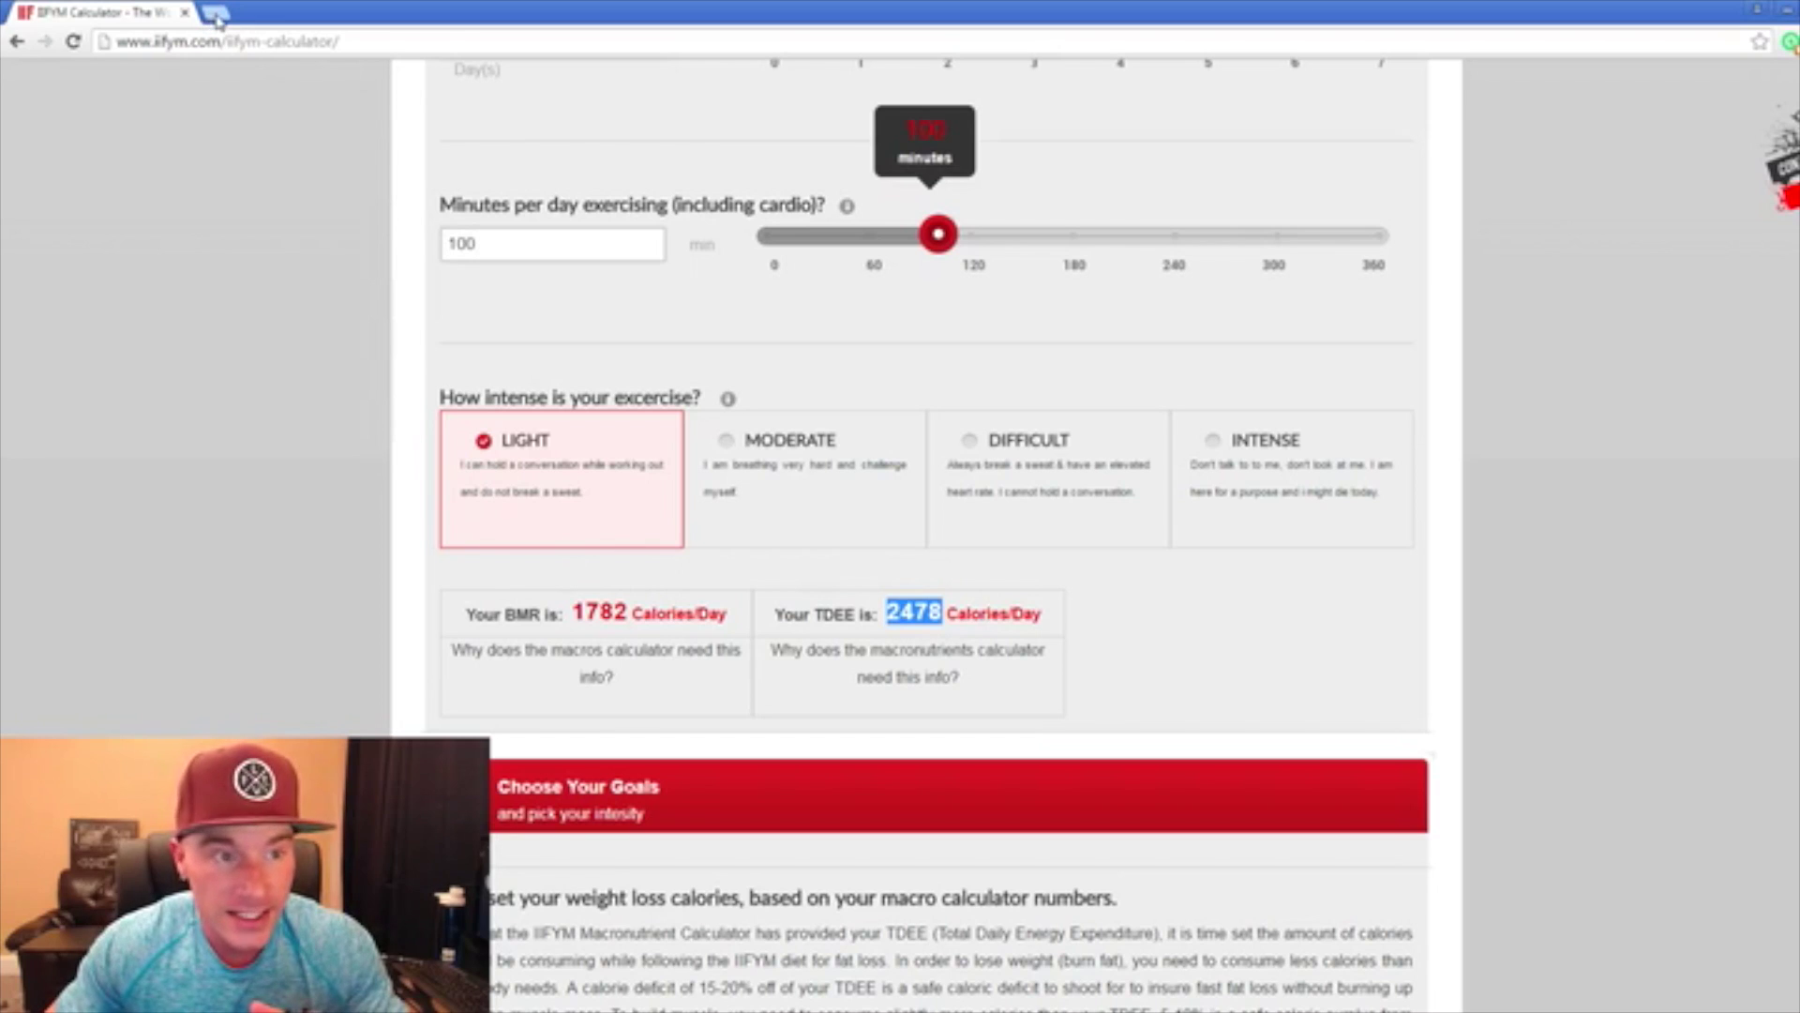
# Step: Review the IIFYM results showing the 2478 TDEE, then open a new browser tab
pyautogui.scroll(-6, 926, 534)
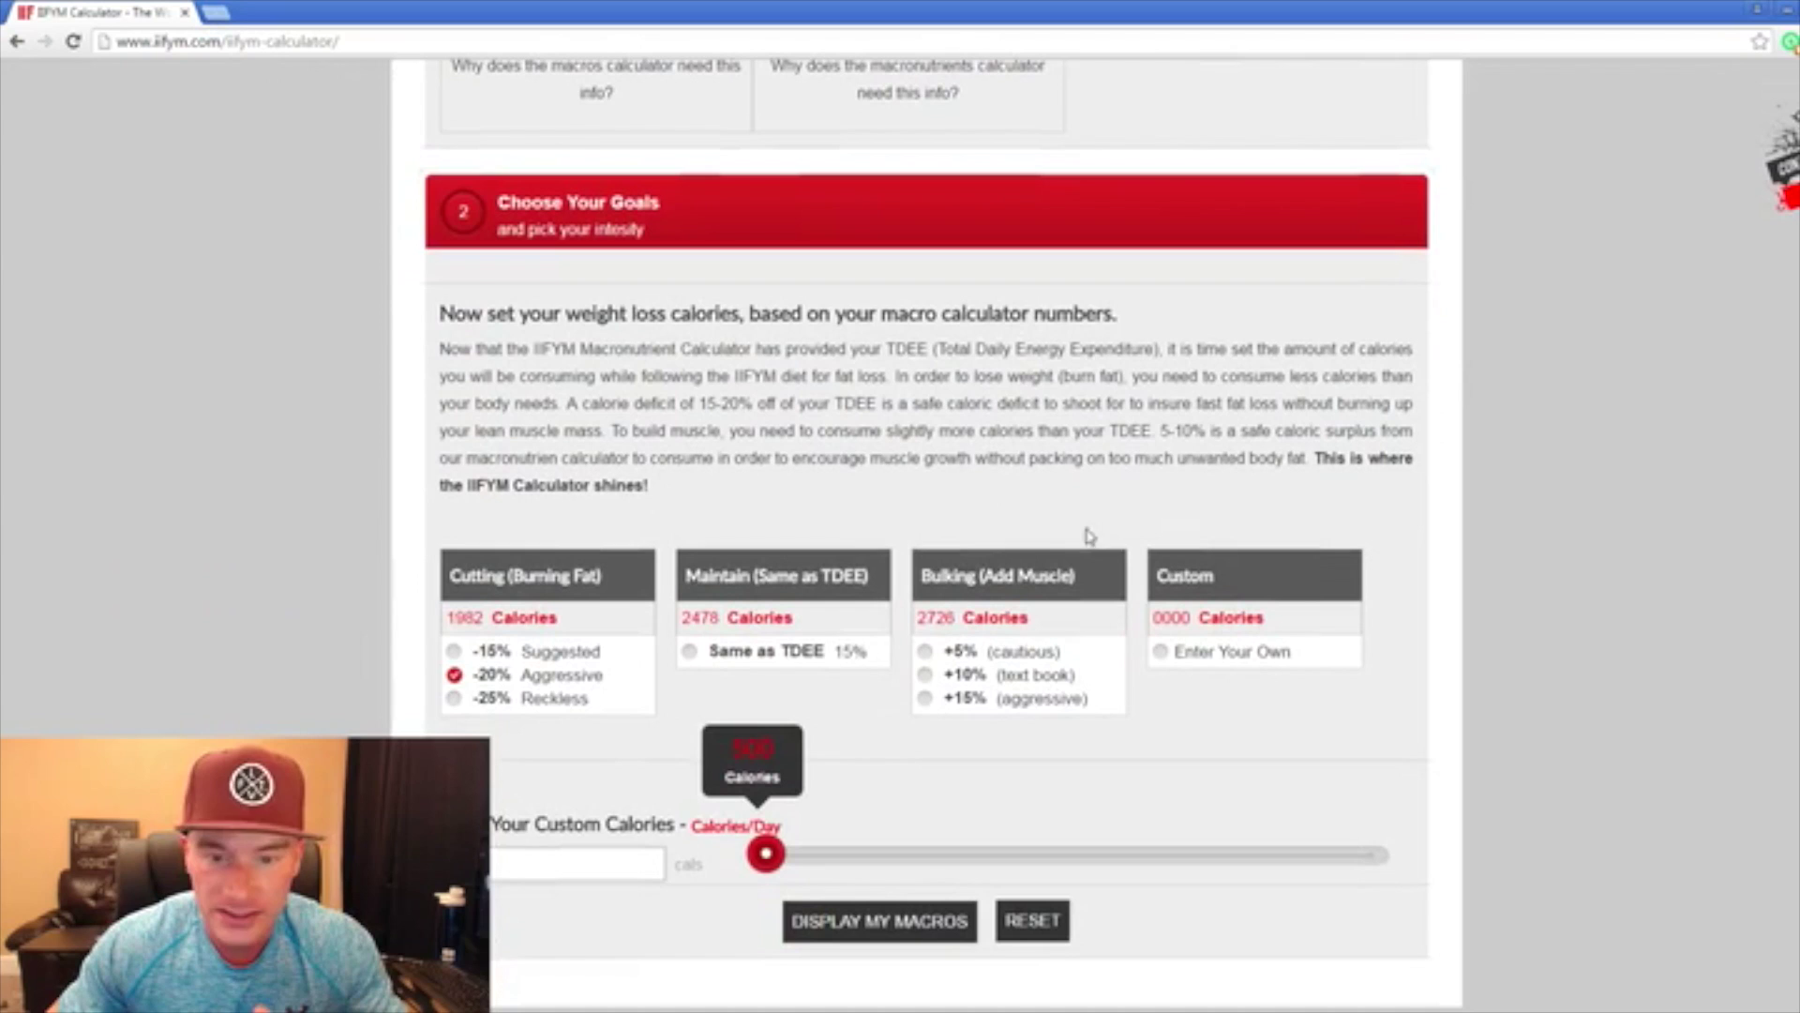
pyautogui.scroll(-1, 881, 502)
pyautogui.scroll(-3, 882, 501)
pyautogui.scroll(7, 886, 504)
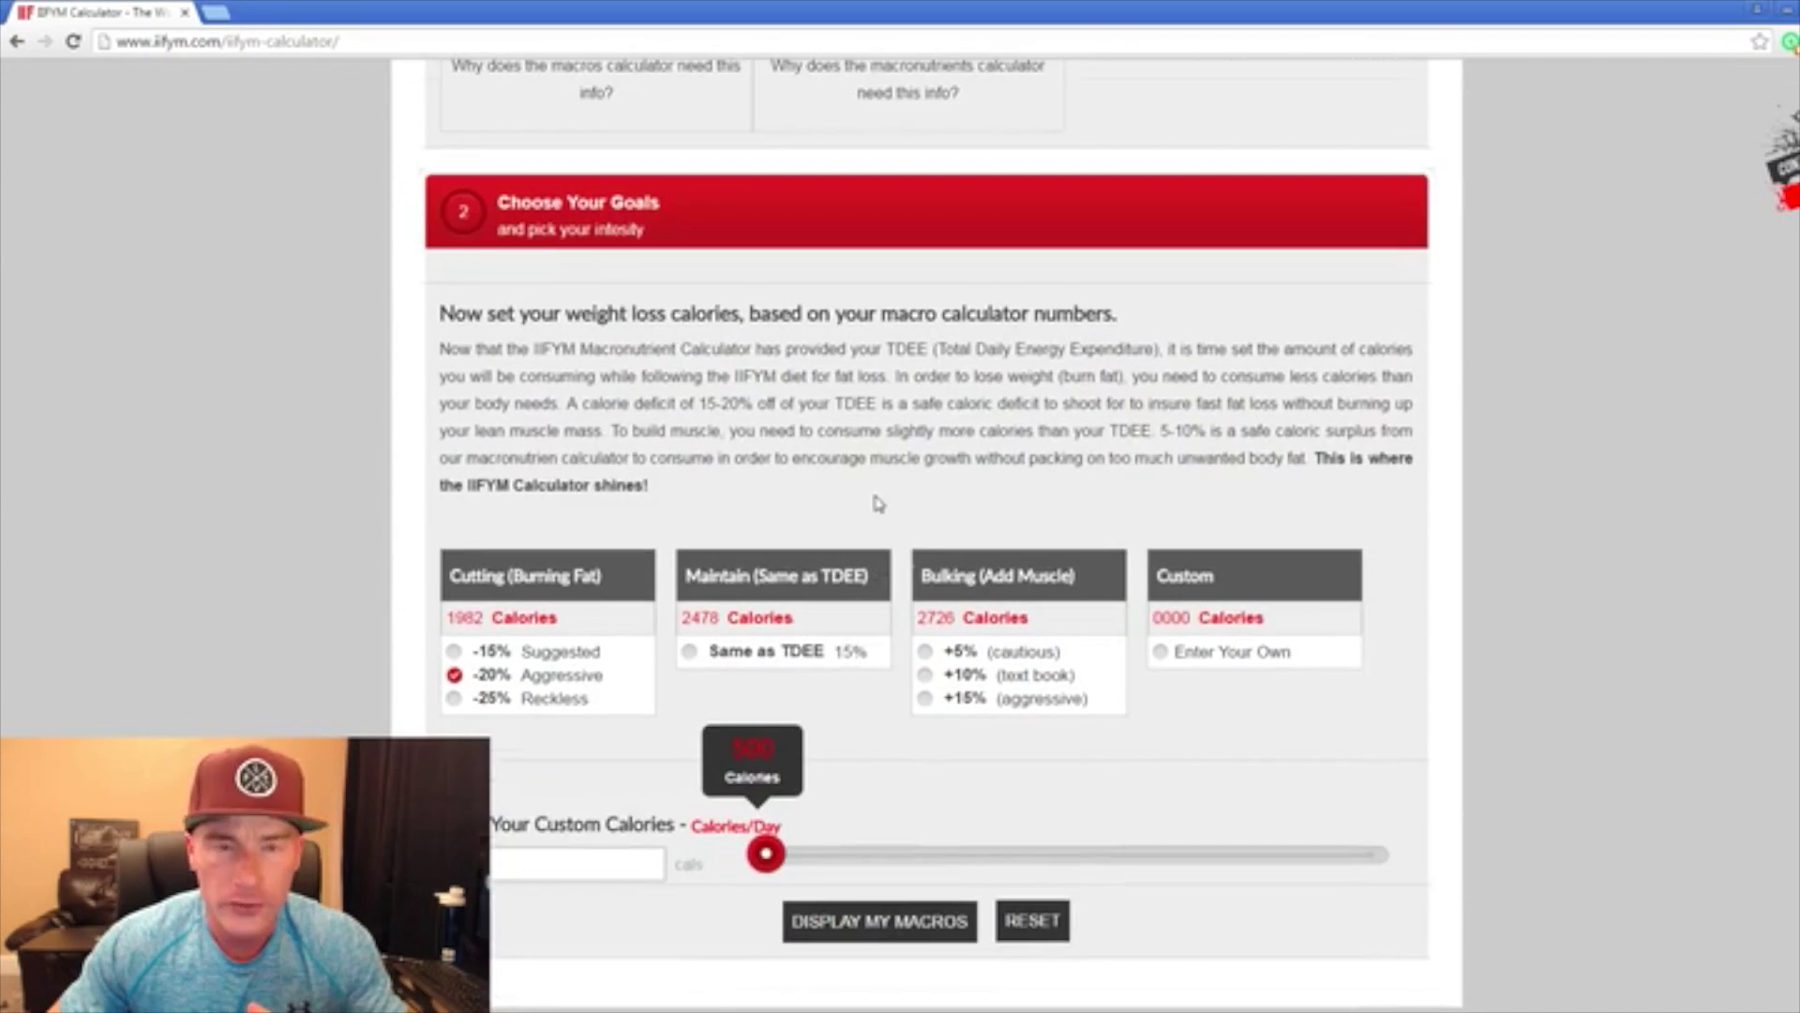
pyautogui.scroll(6, 891, 508)
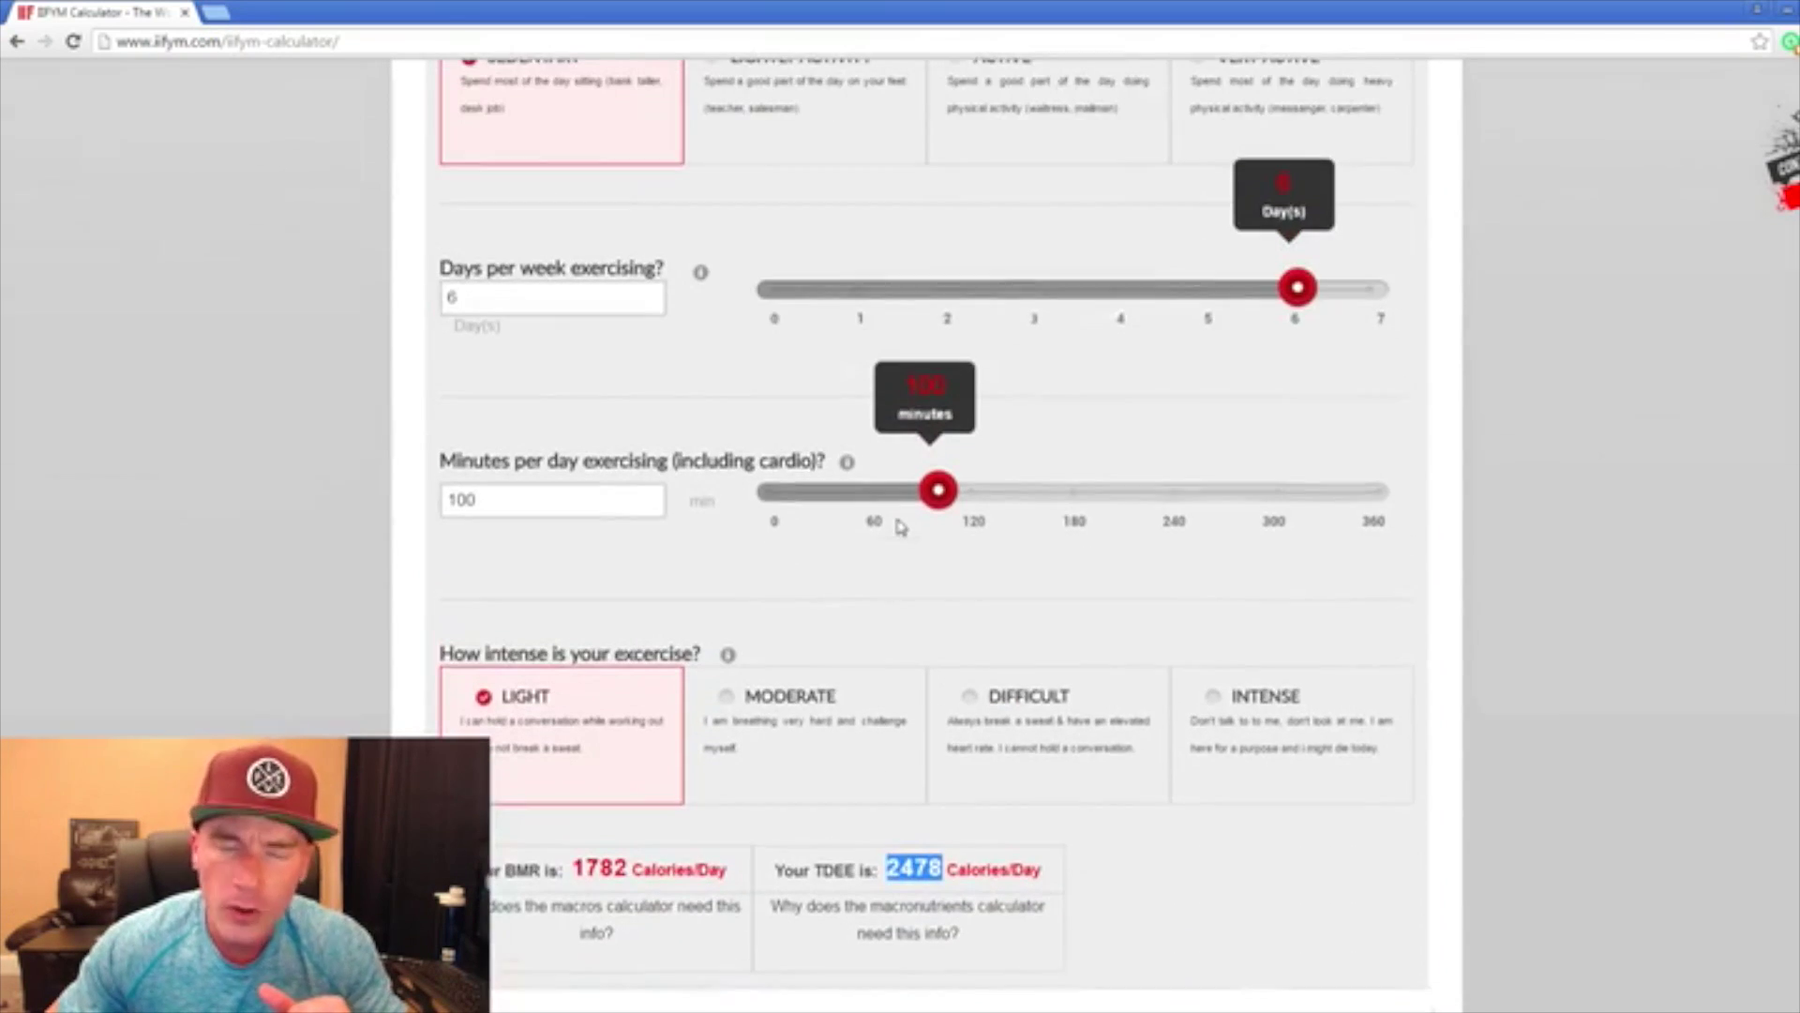
pyautogui.click(217, 12)
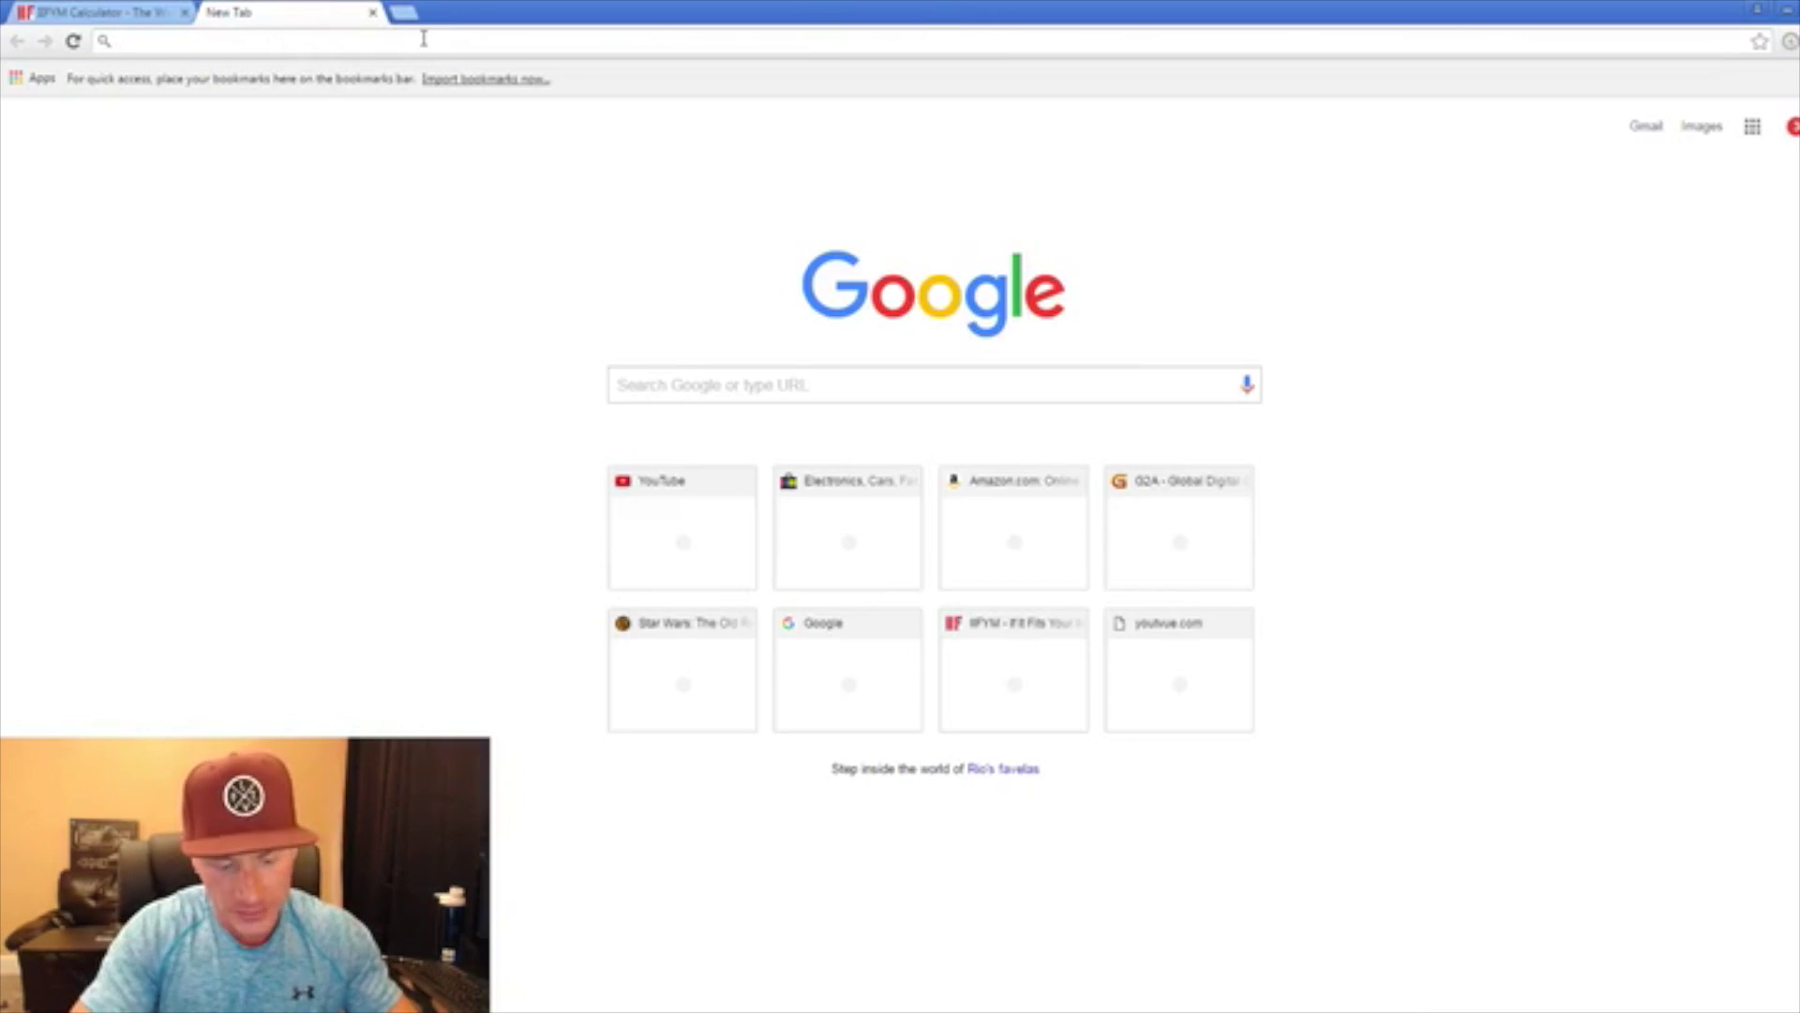
pyautogui.write('www.macr')
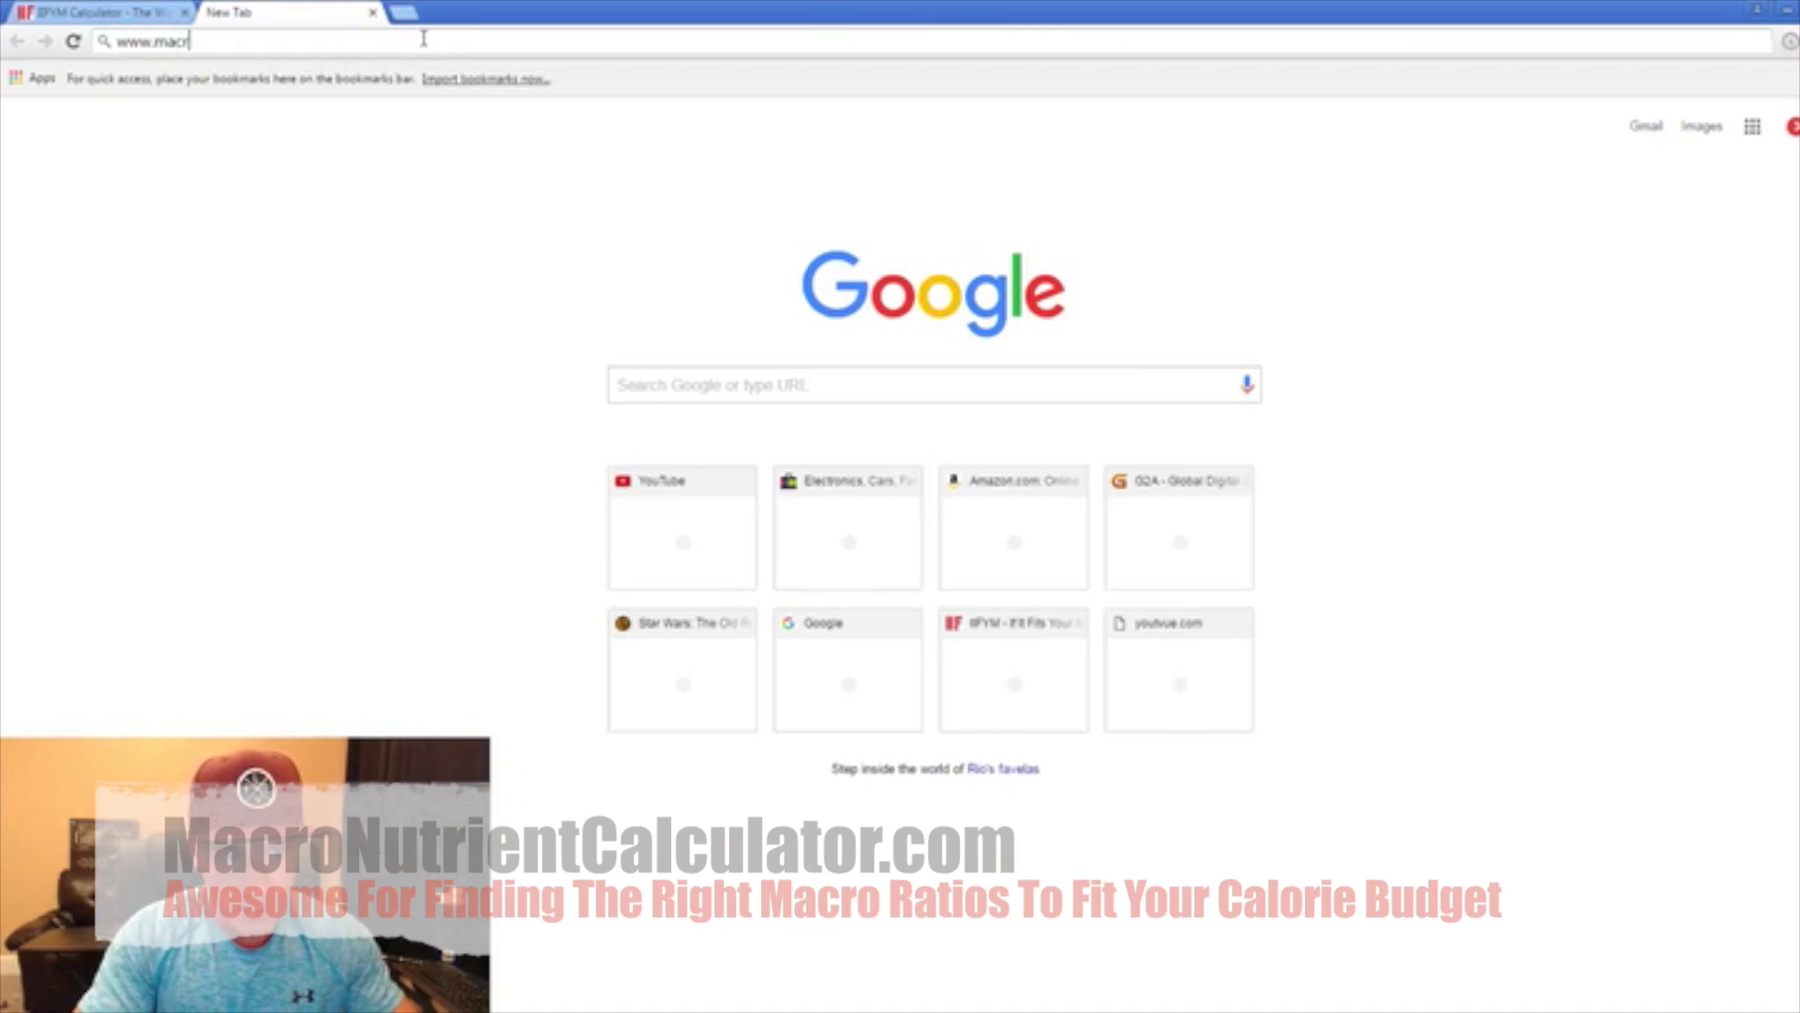
pyautogui.write('onutrientca')
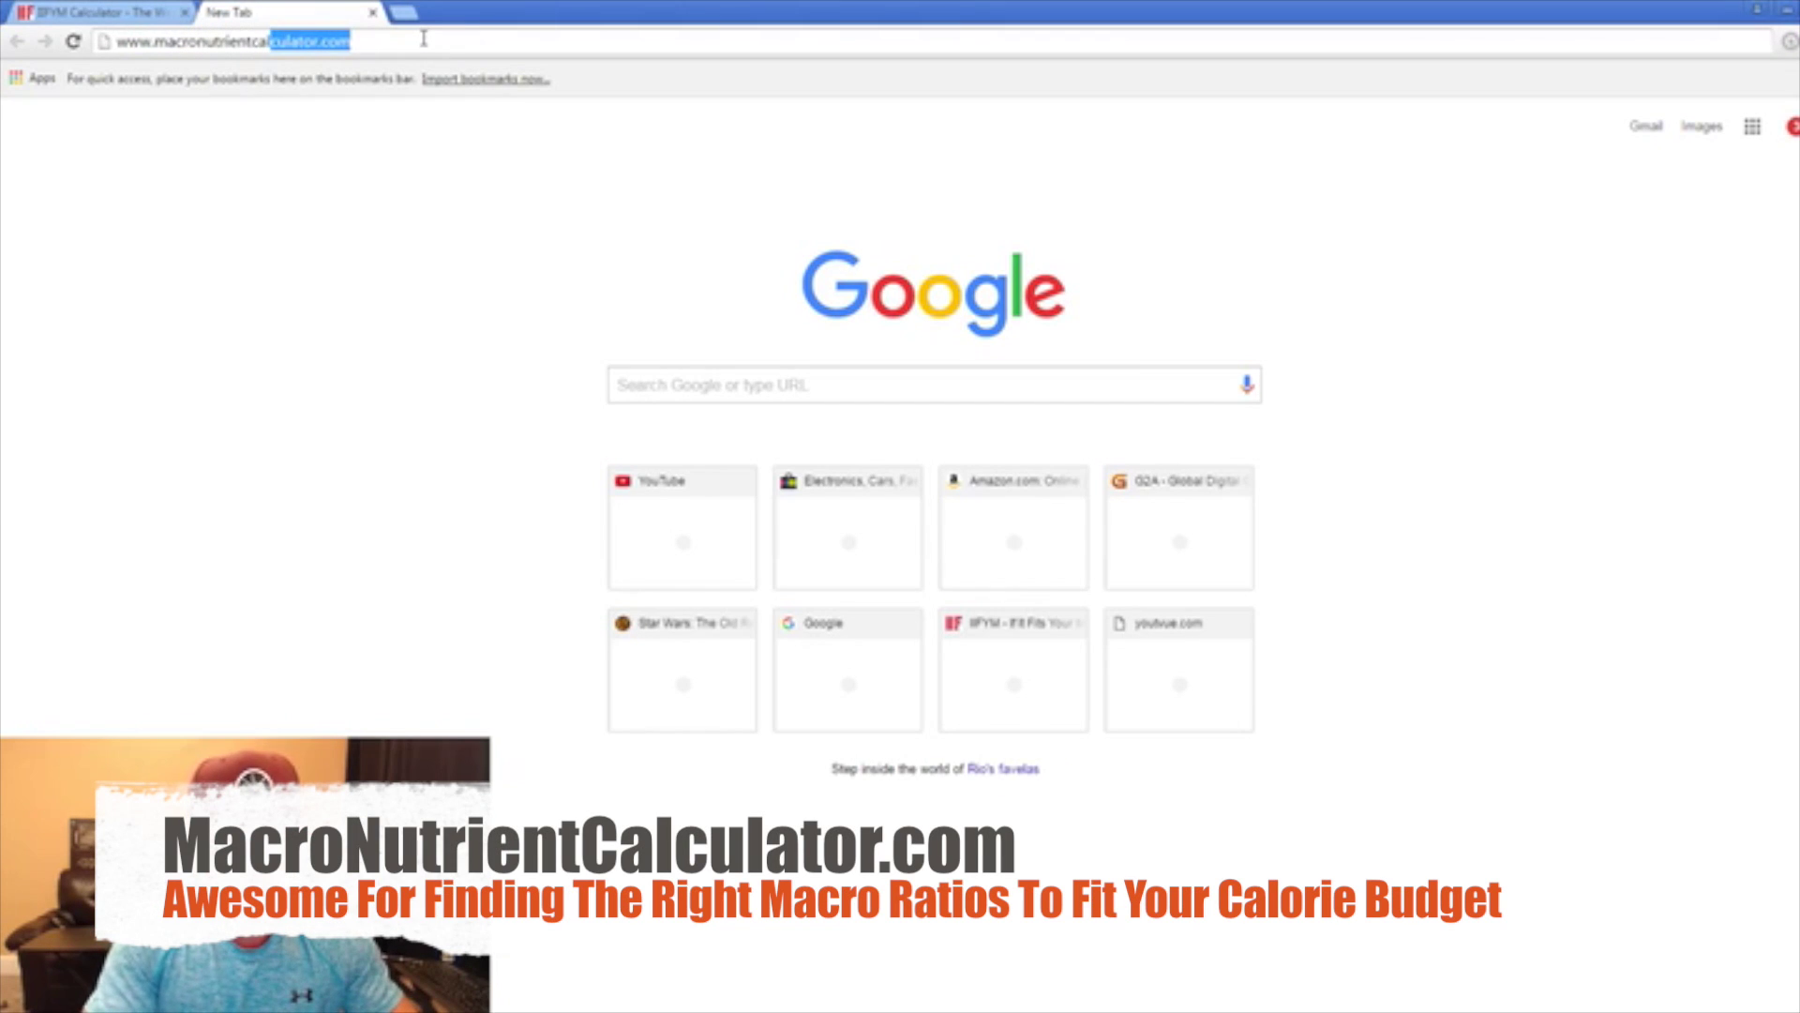
pyautogui.write('lculator.com')
pyautogui.press('Return')
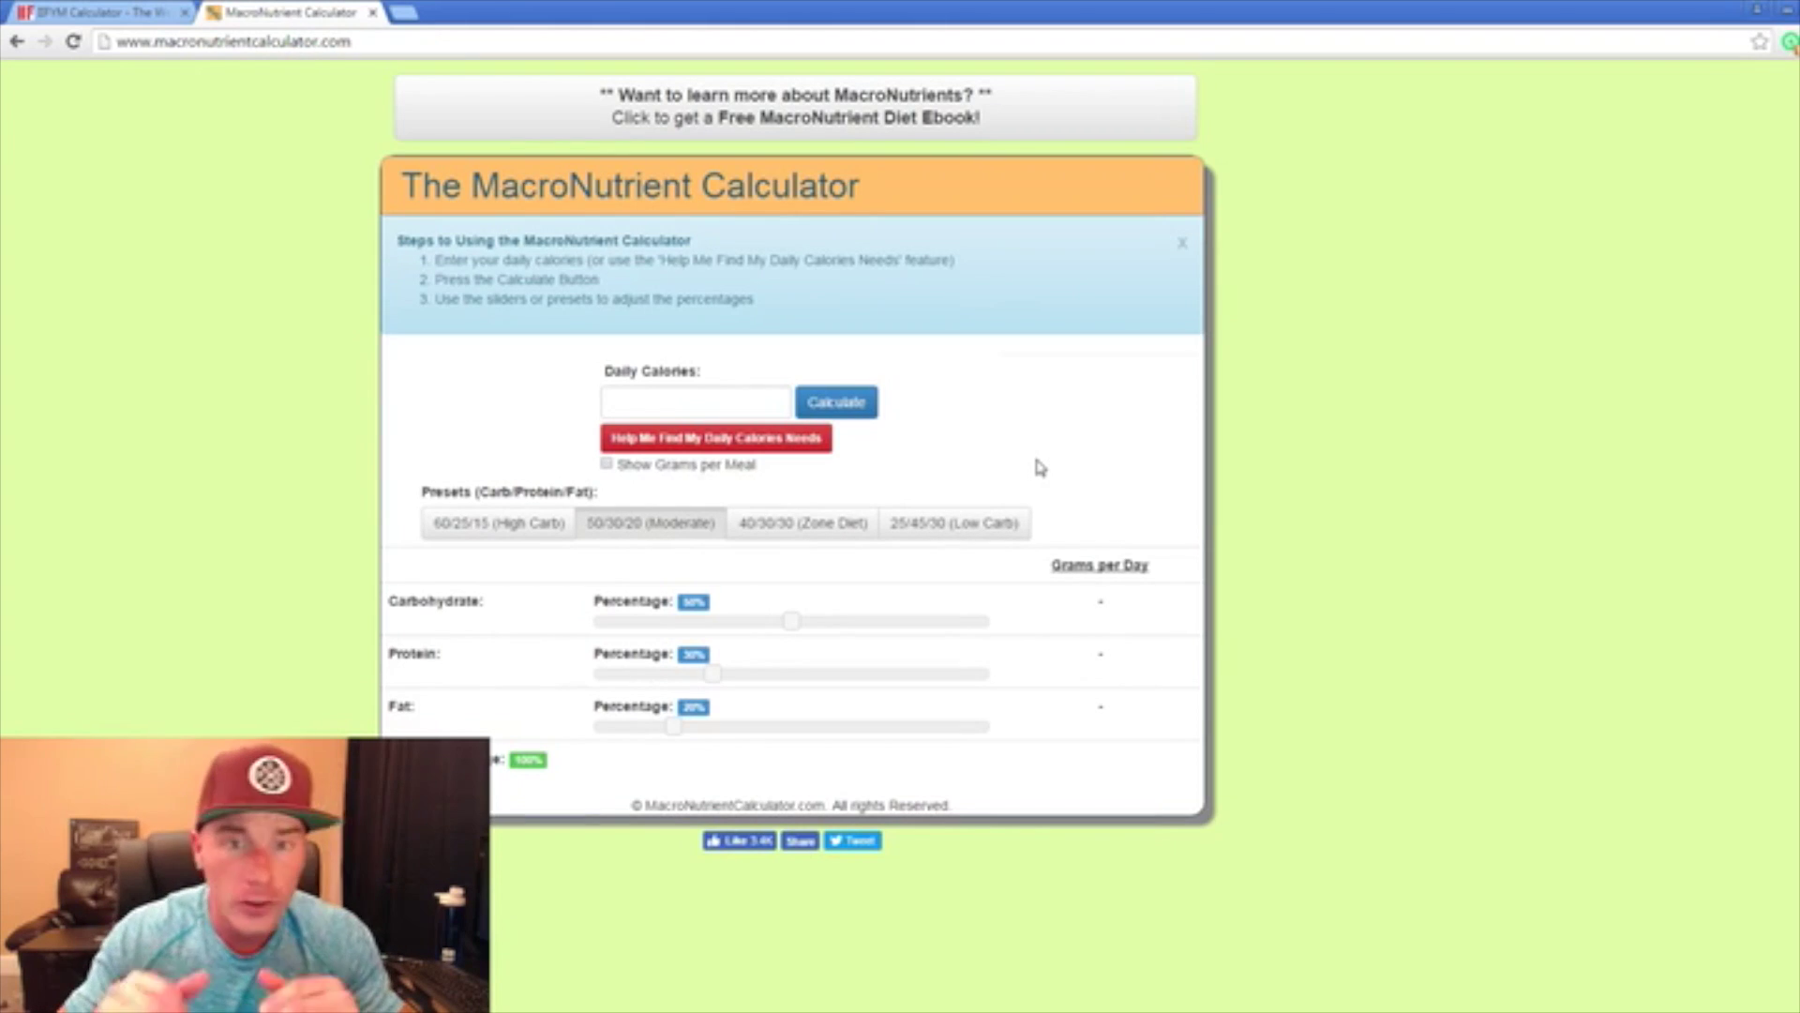
pyautogui.click(684, 401)
# Step: Calculate 2478 calories at 46% carbs, 29% protein, 25% fat: 285, 180, 69 g
pyautogui.click(94, 11)
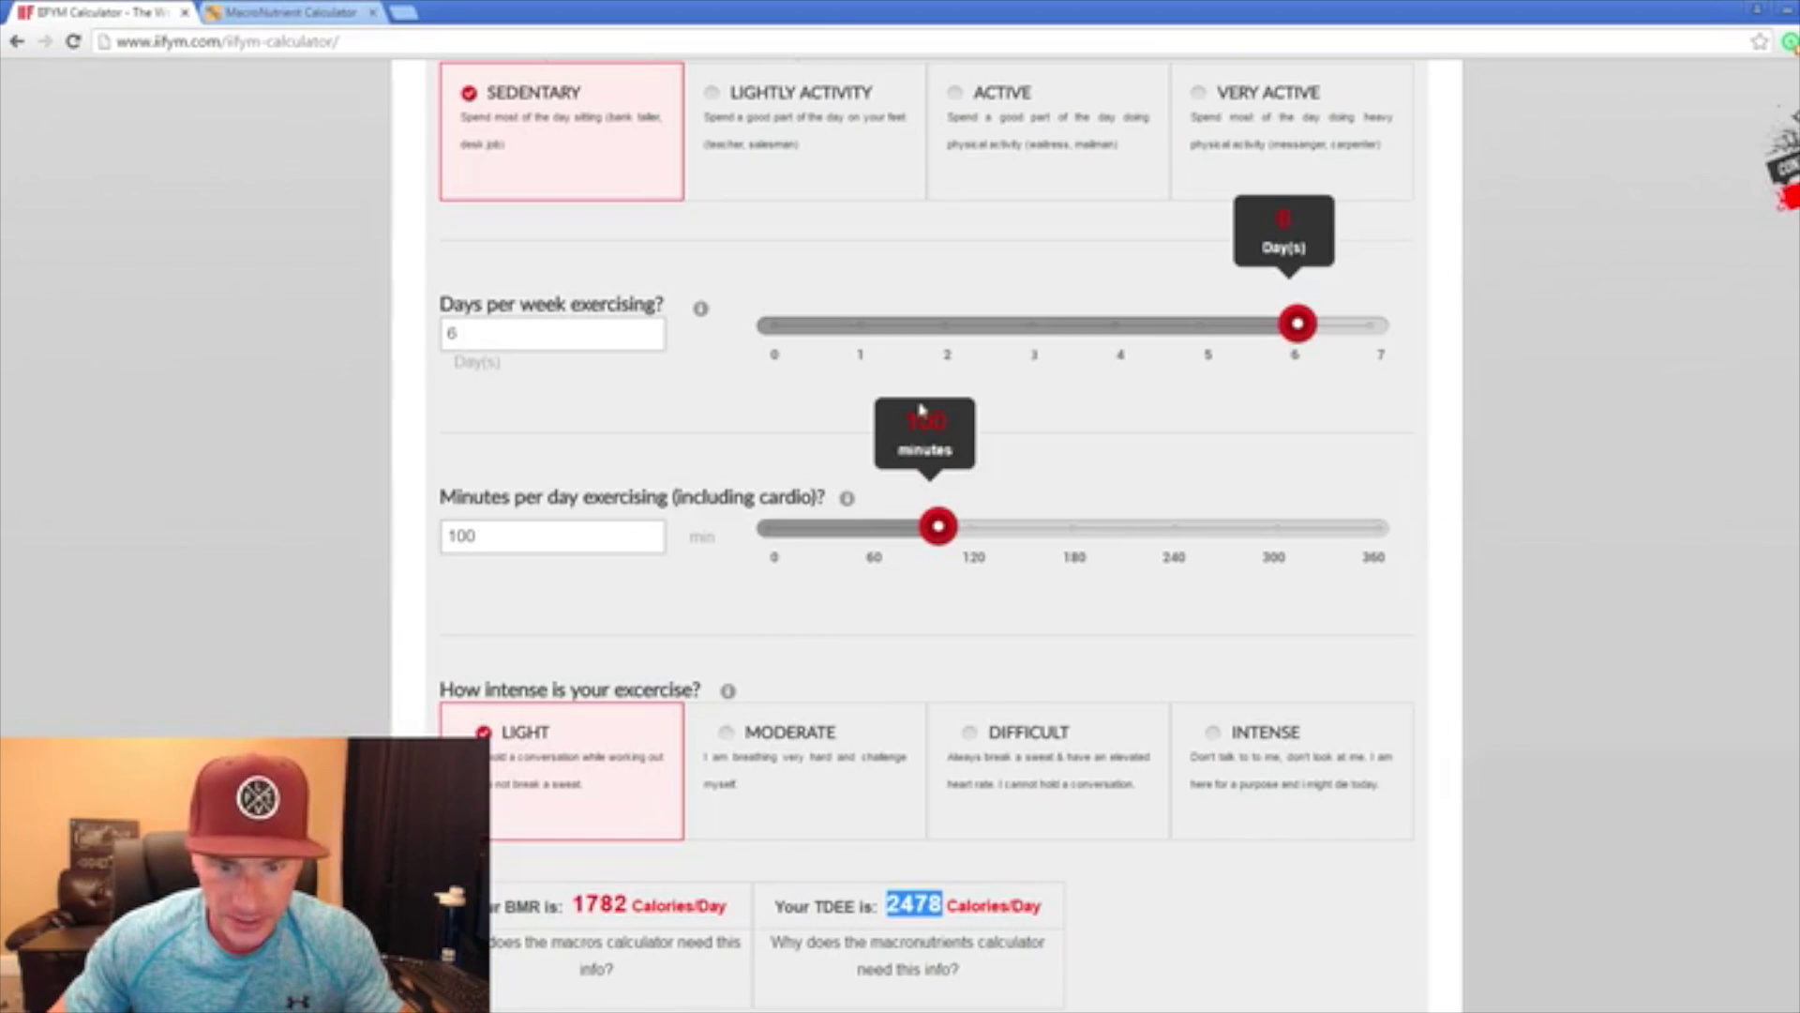
pyautogui.click(300, 13)
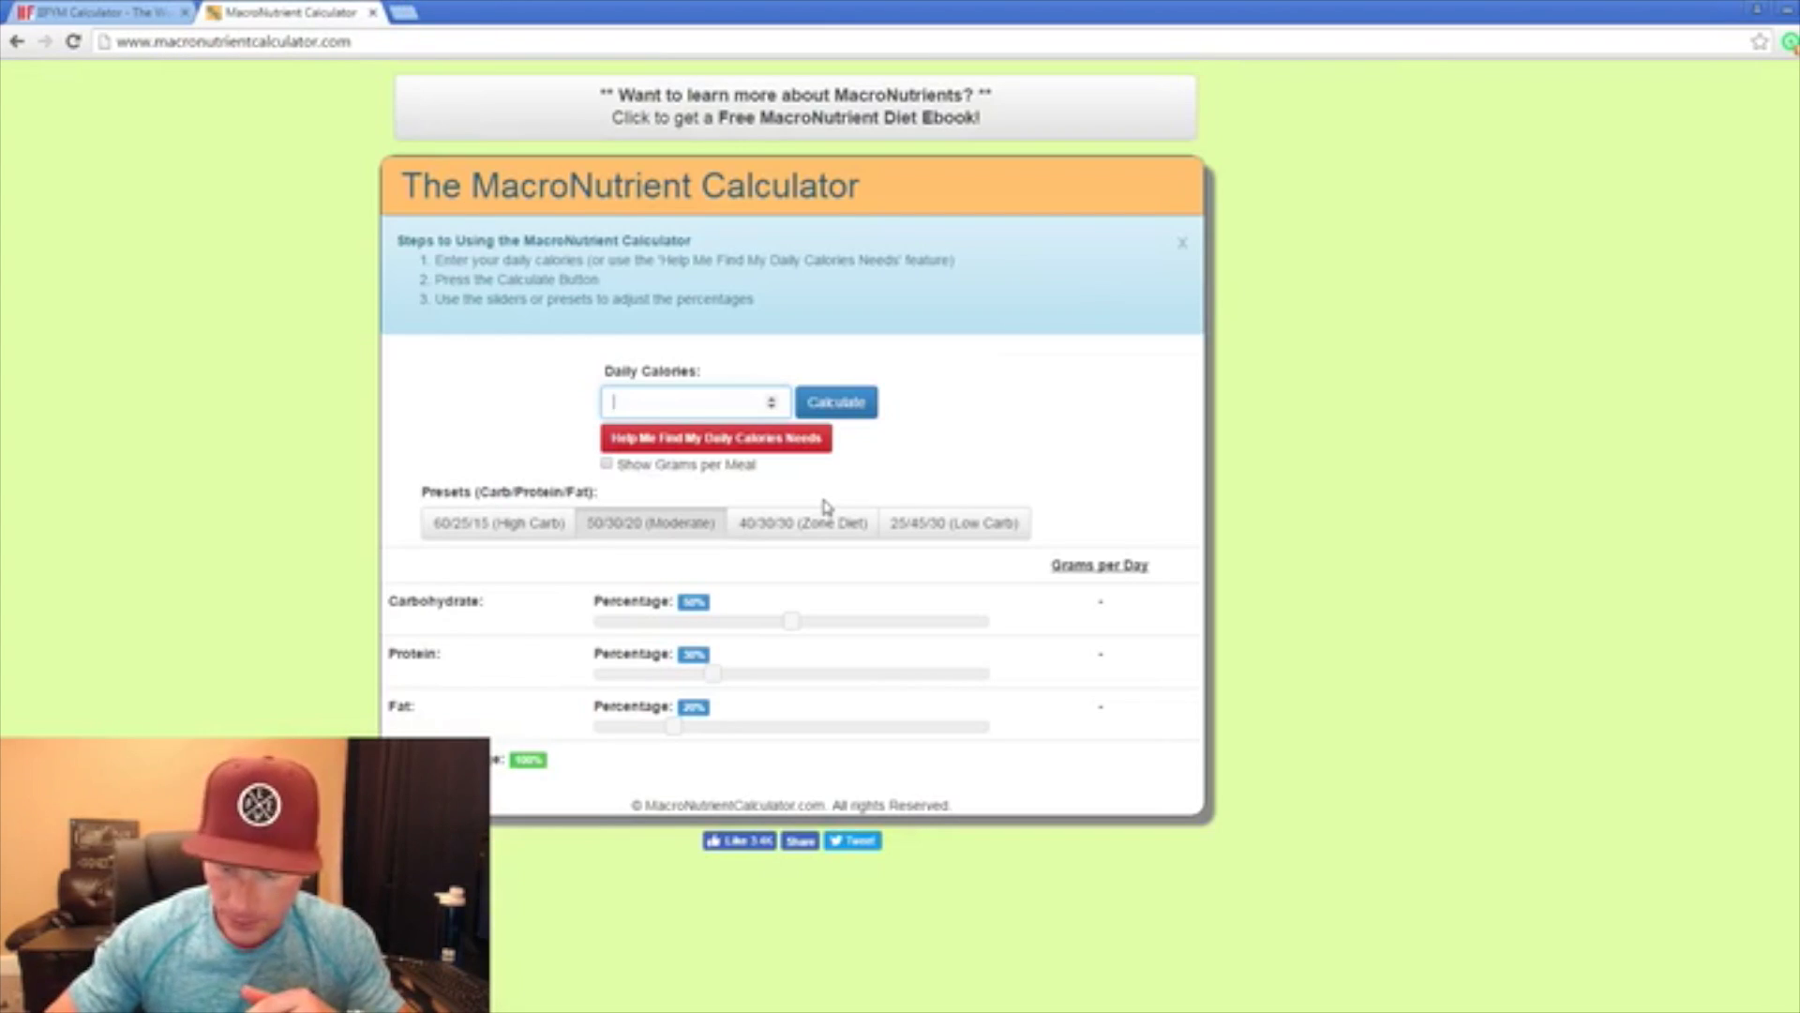
pyautogui.write('2476')
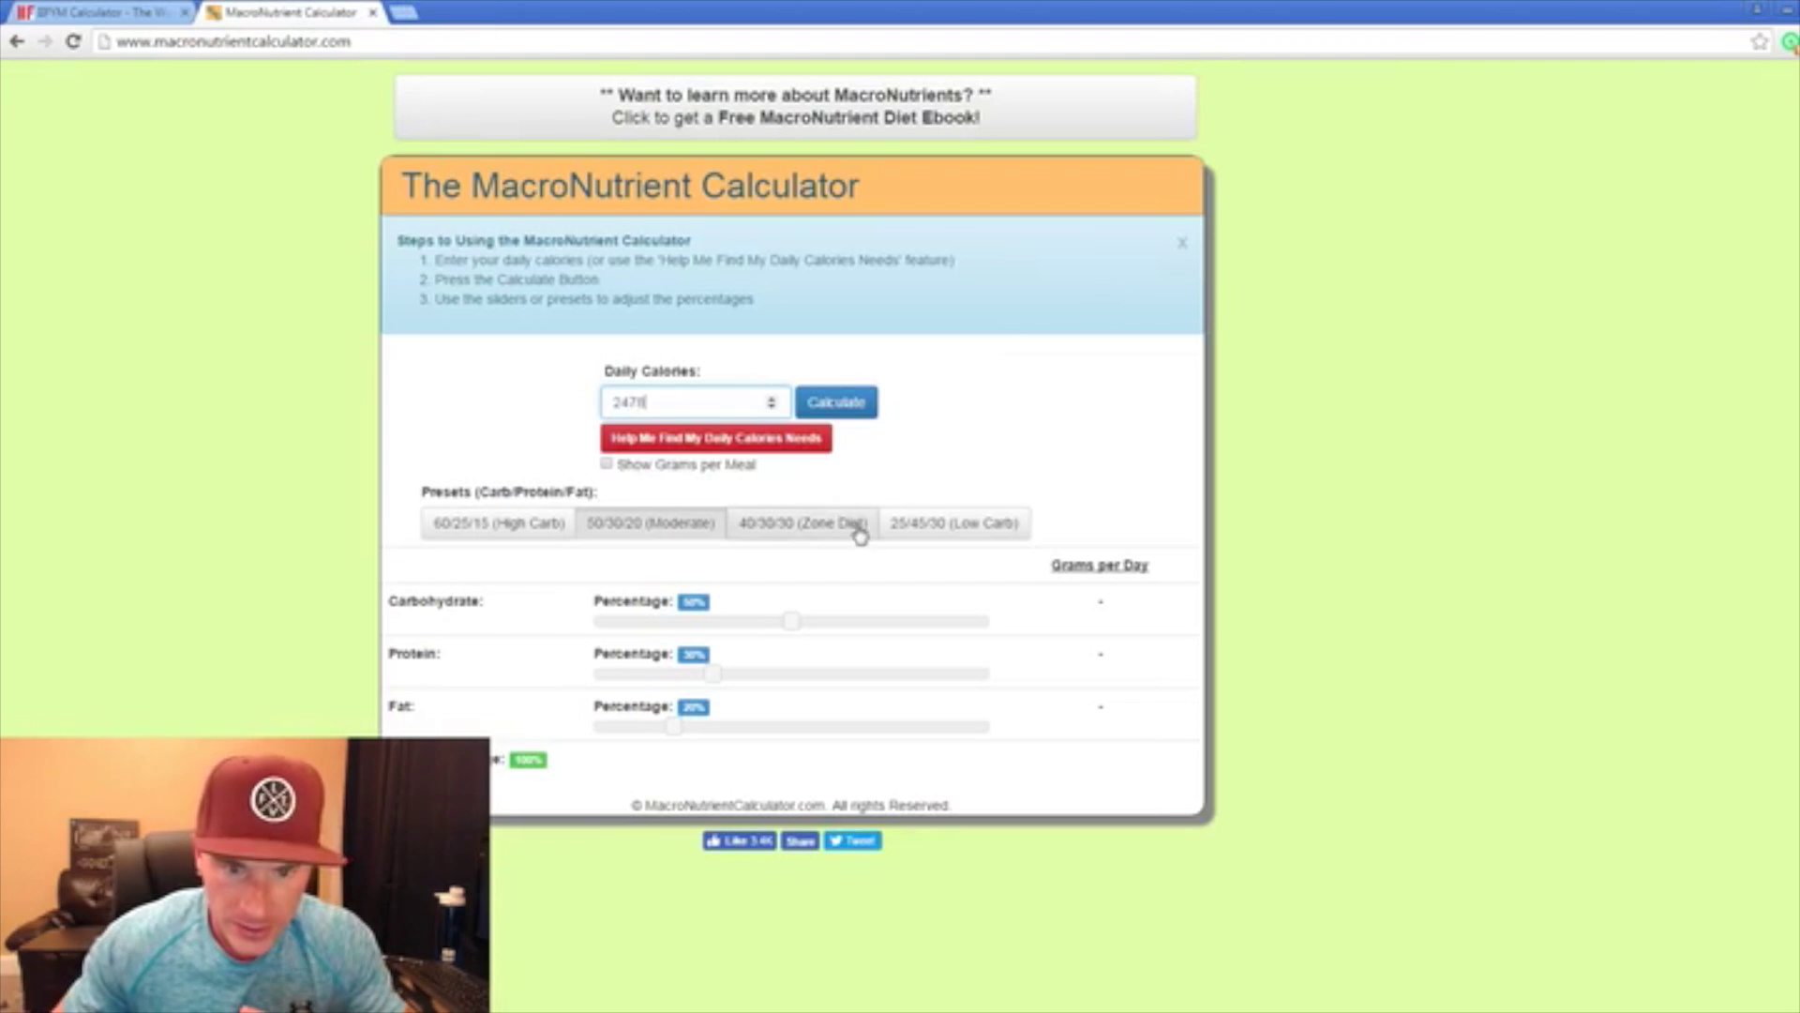
pyautogui.click(853, 403)
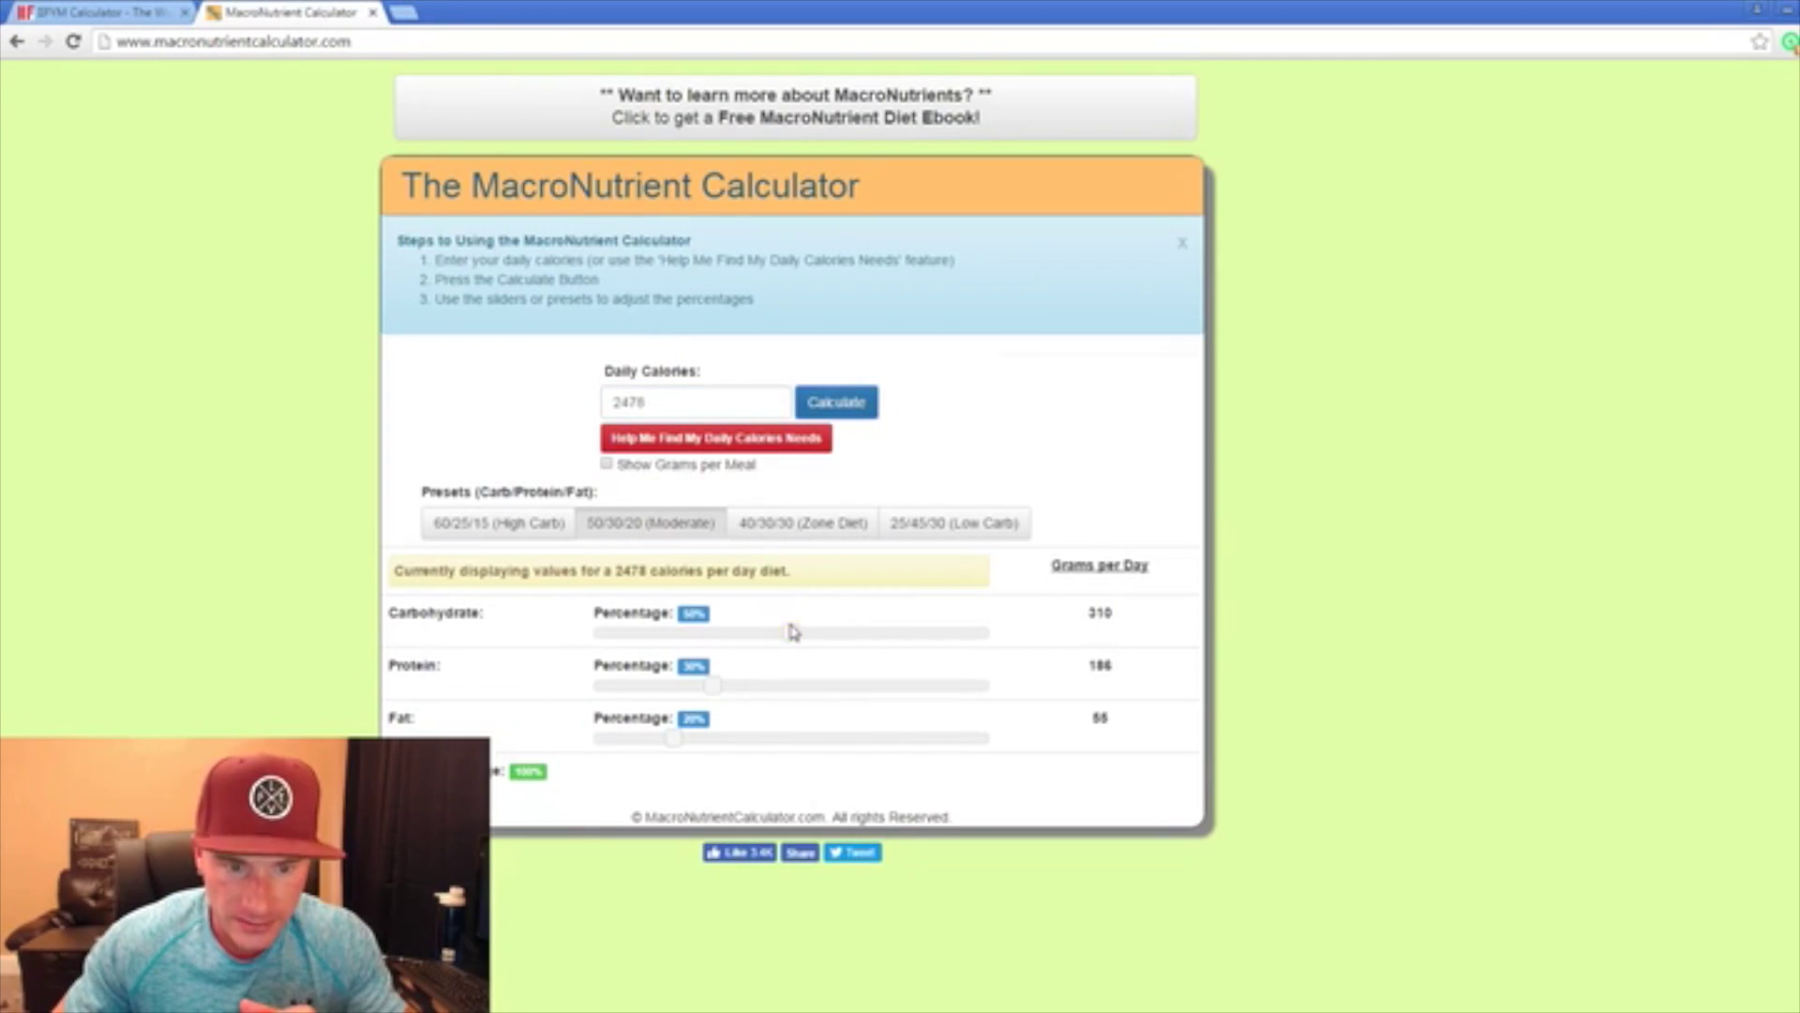
pyautogui.moveTo(792, 632); pyautogui.dragTo(689, 750)
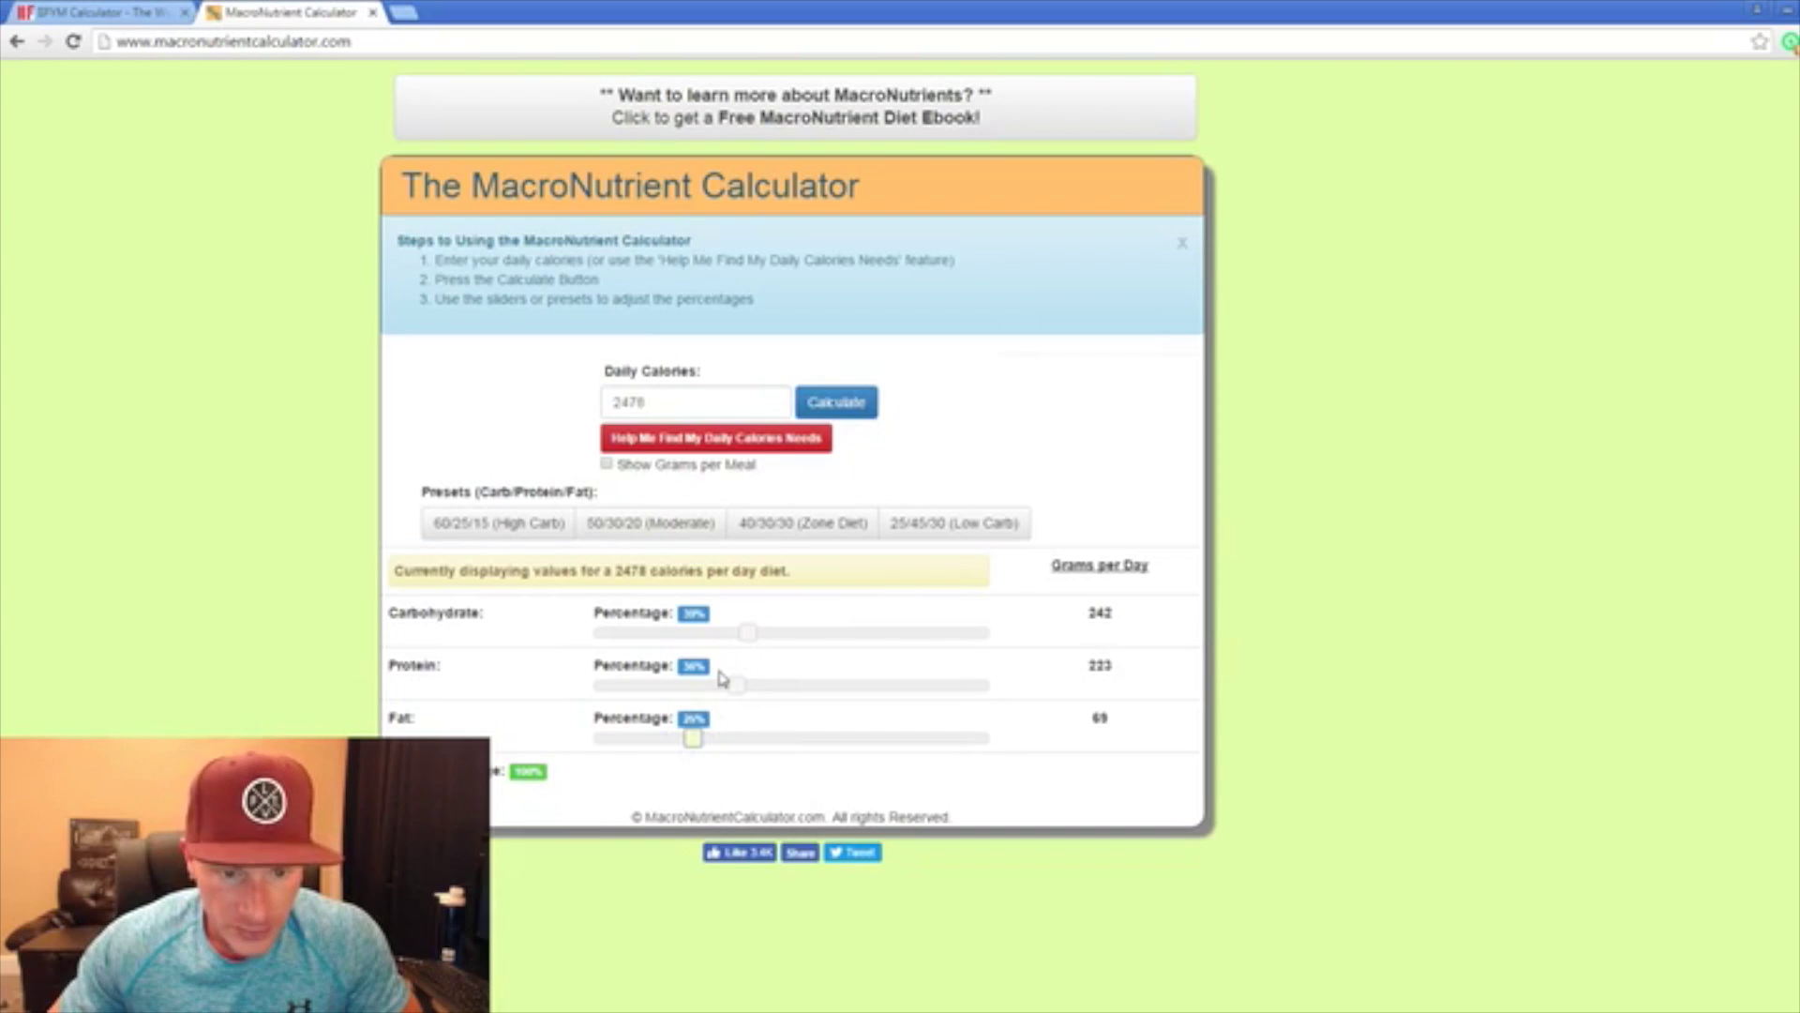
pyautogui.moveTo(736, 686); pyautogui.dragTo(777, 647)
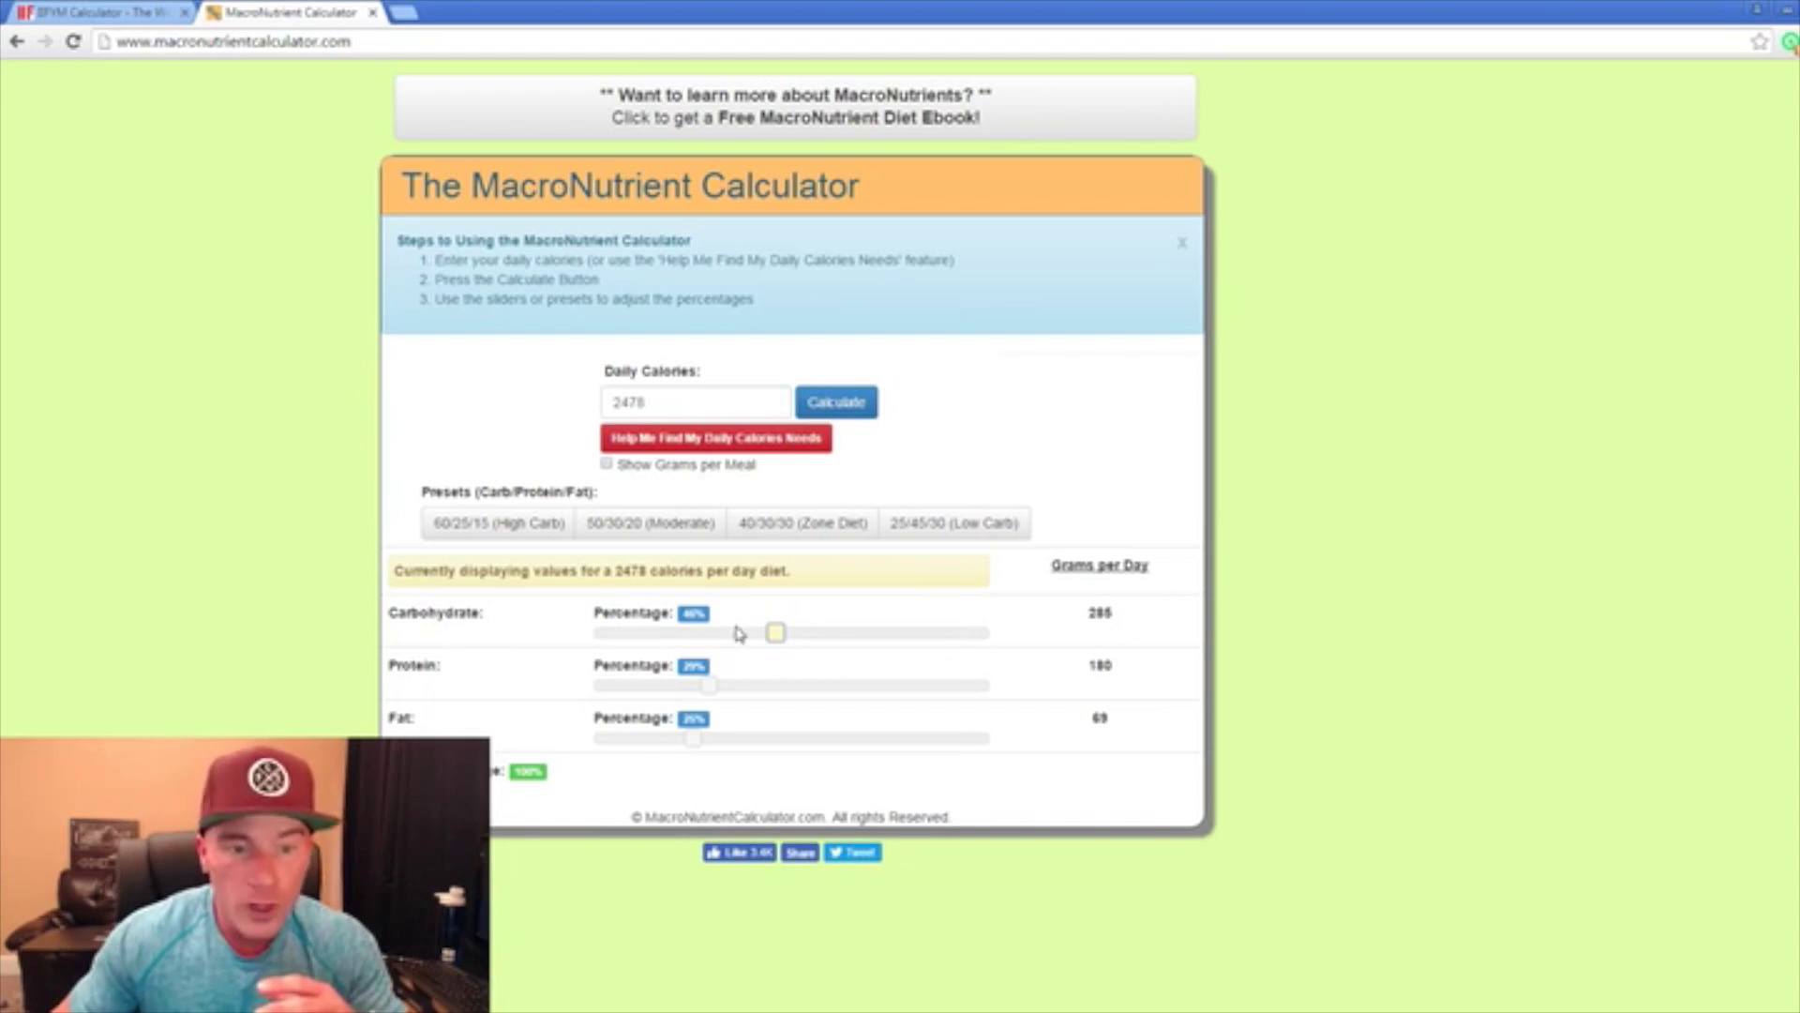
pyautogui.click(714, 392)
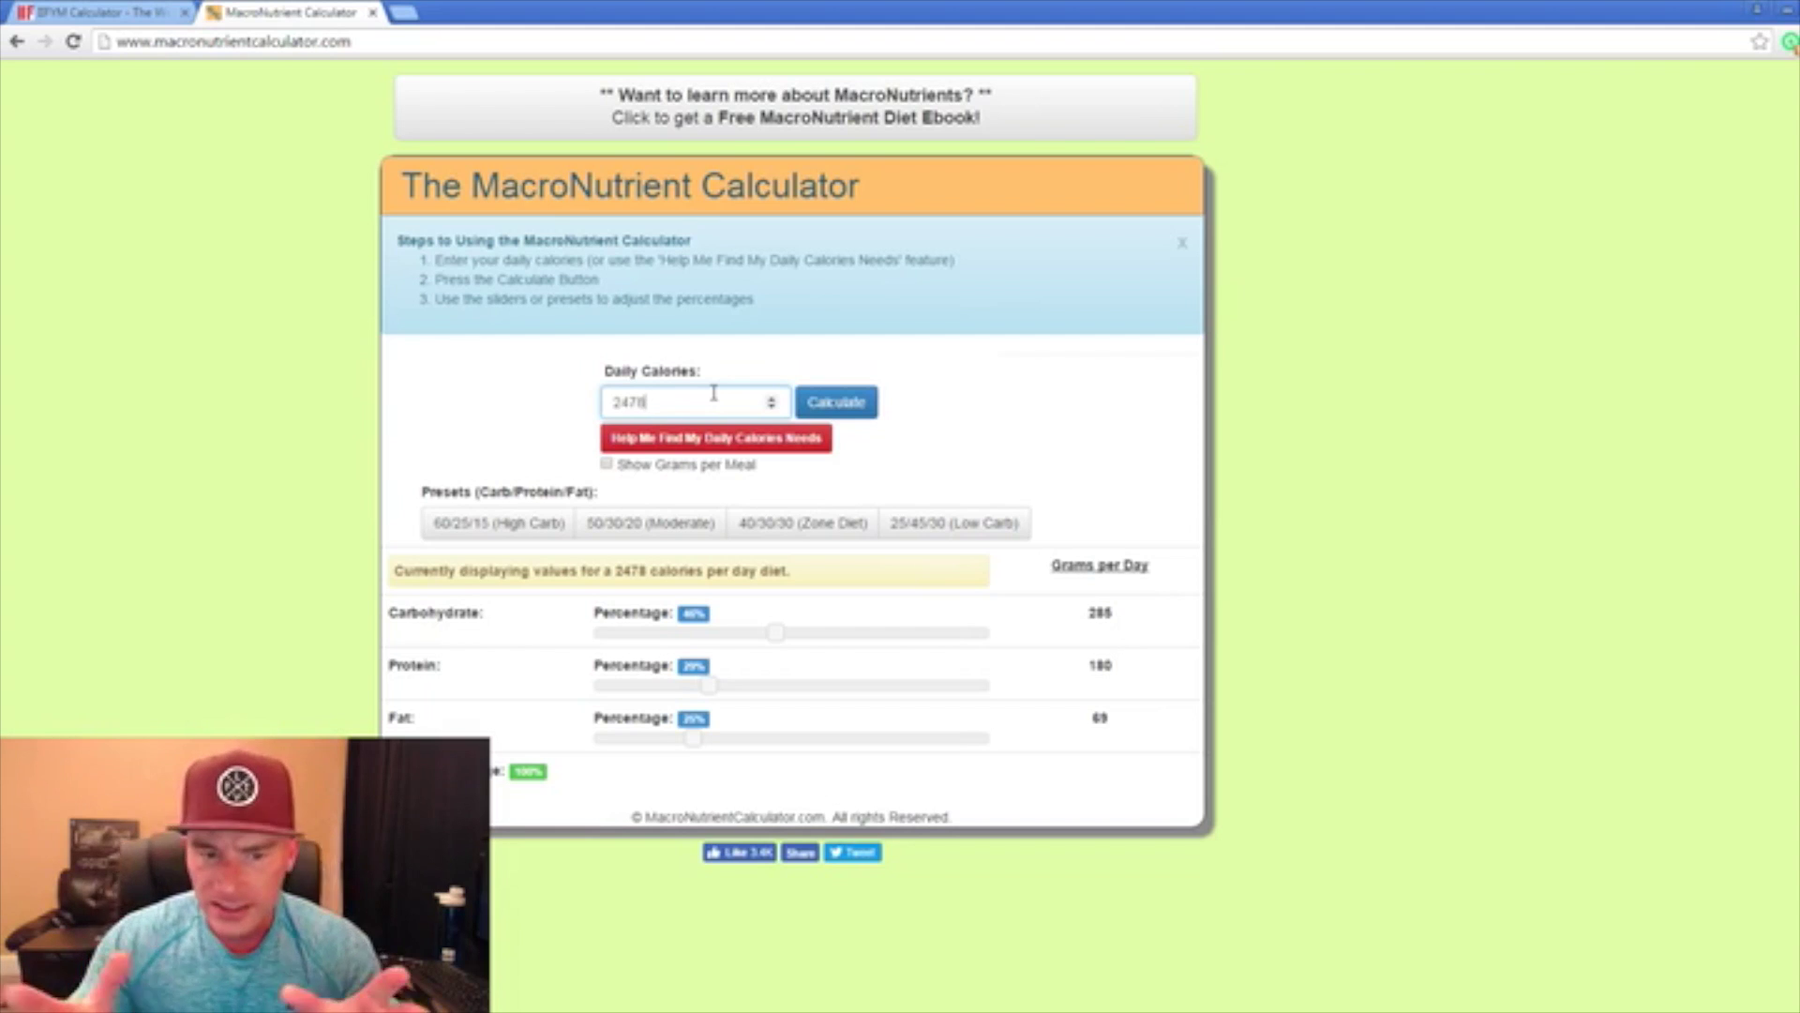
# Step: Recalculate for 1978 calories at 28% carbs, 47% protein, 25% fat: 138, 232, 55 g
pyautogui.press('BackSpace')
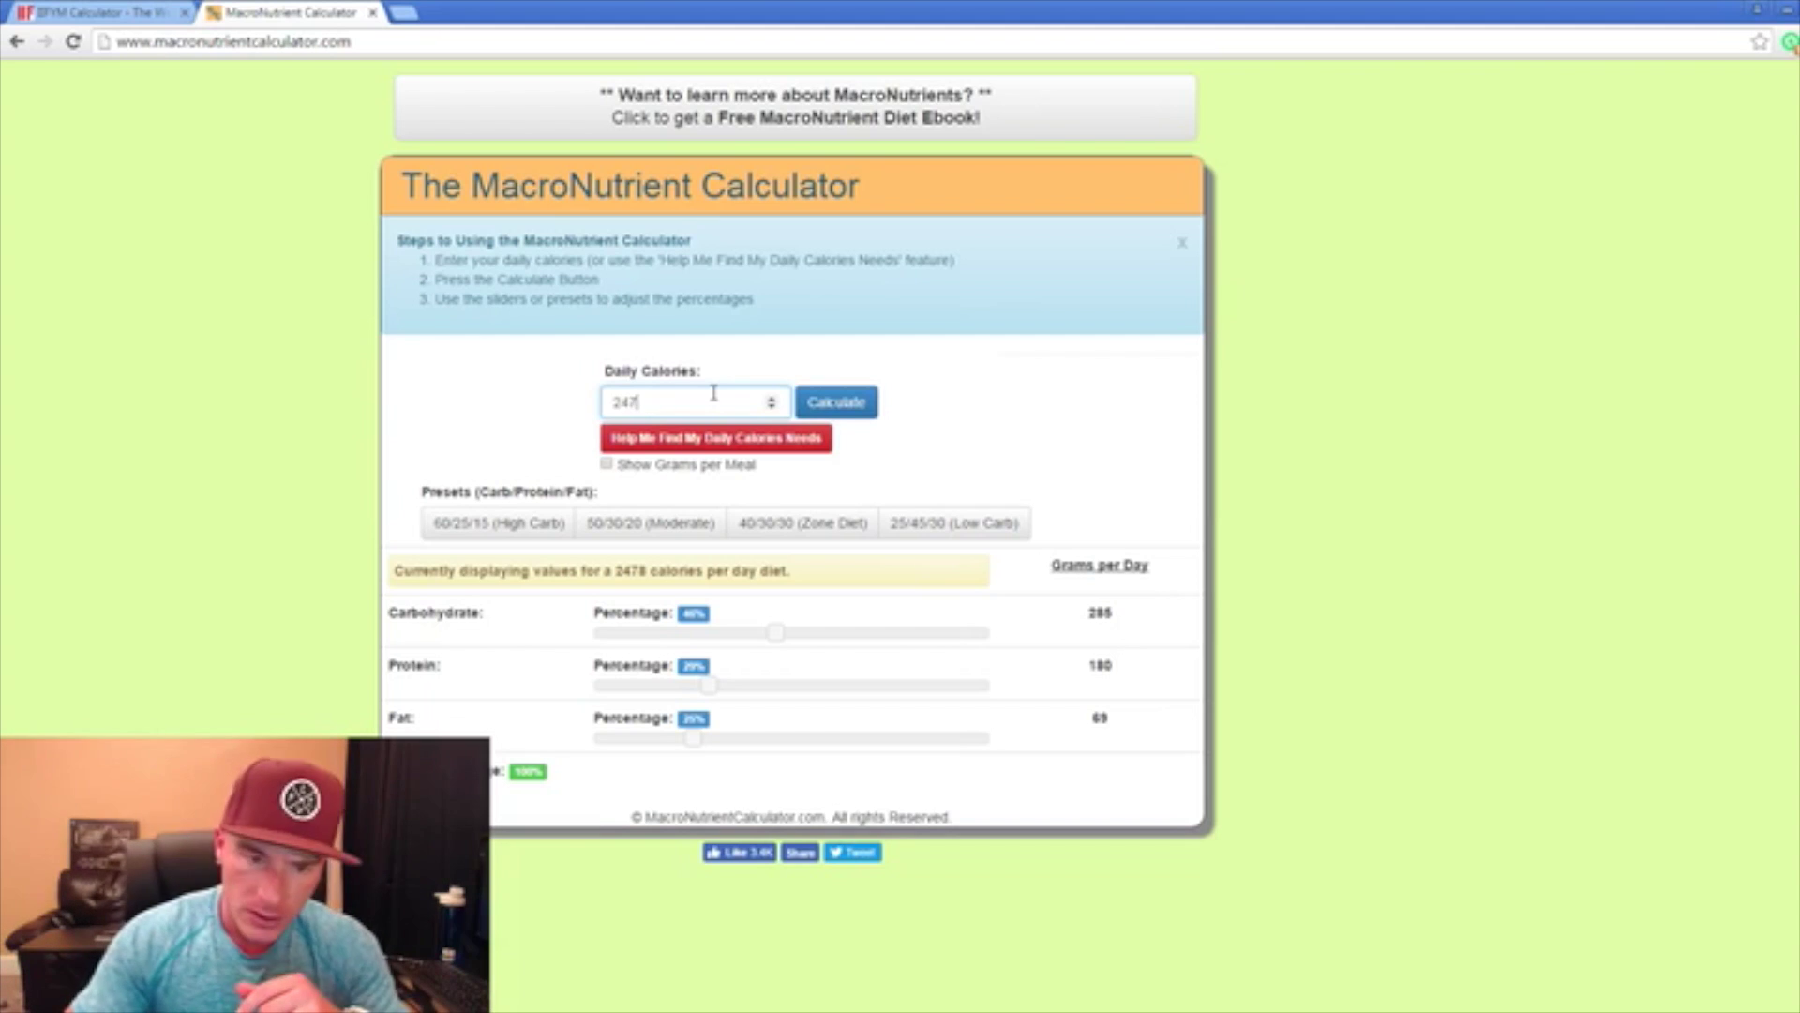
pyautogui.press('BackSpace')
pyautogui.press('BackSpace')
pyautogui.press('BackSpace')
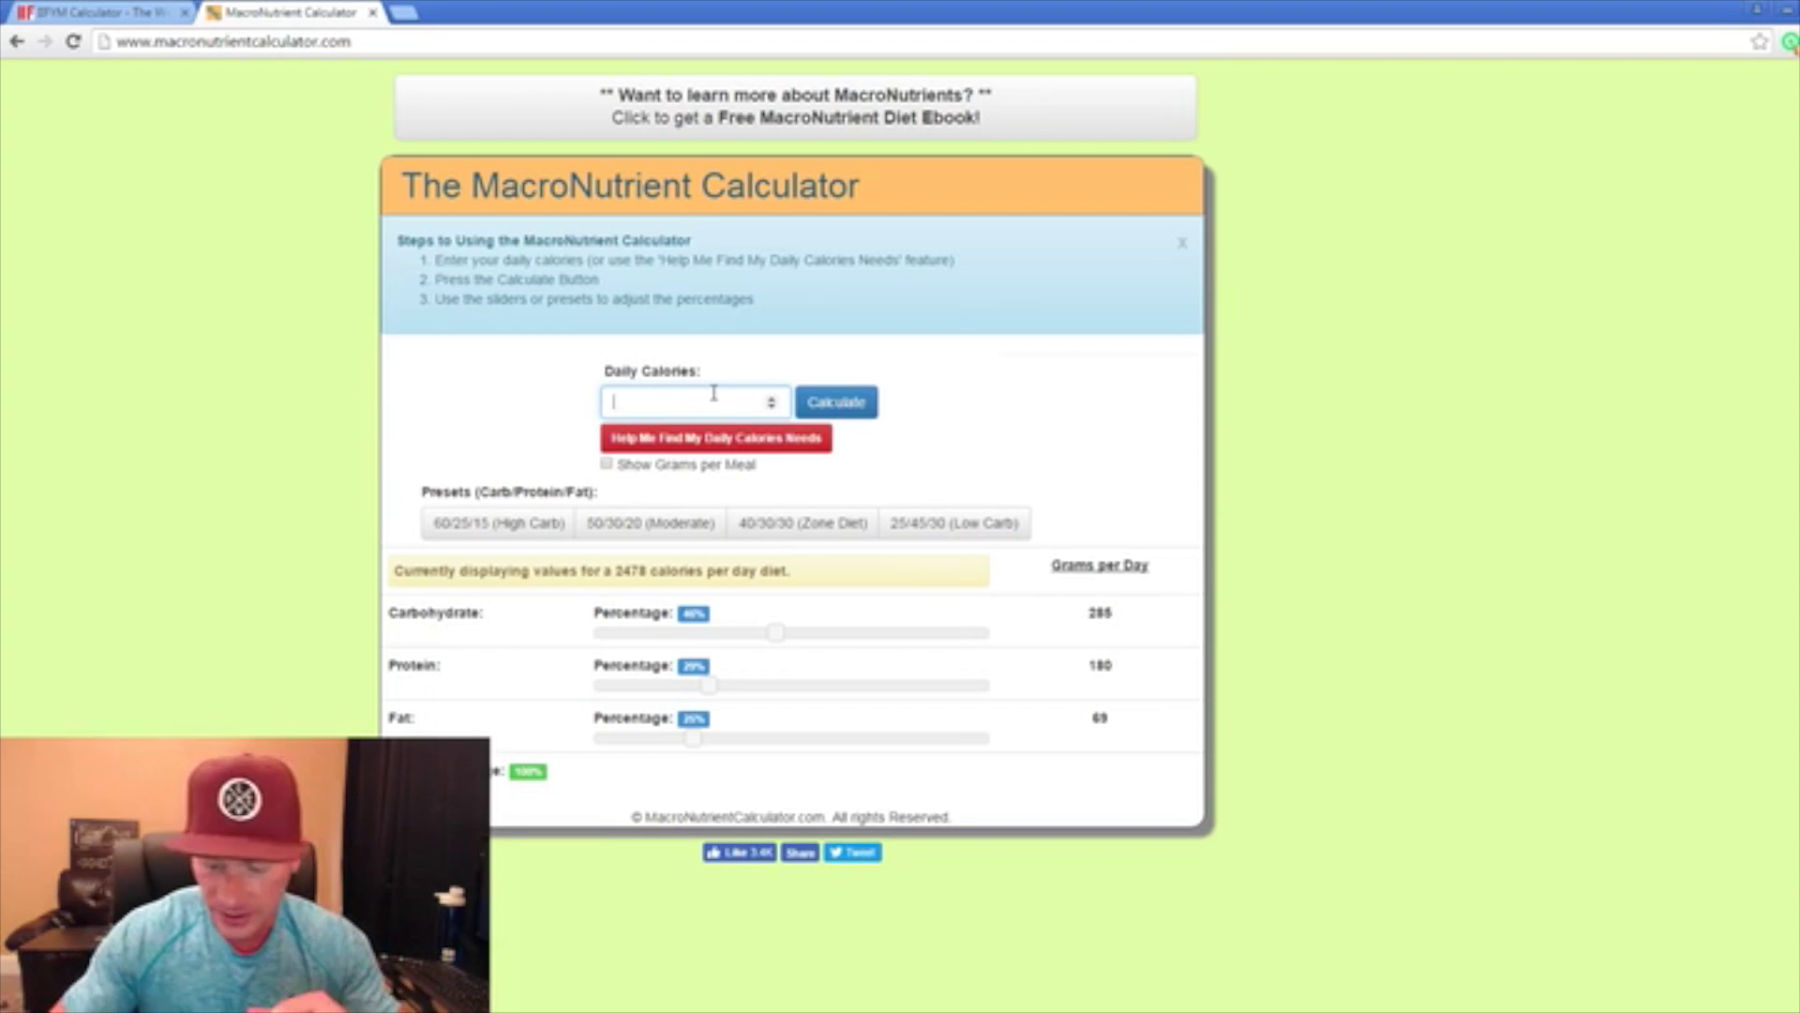
pyautogui.write('1978')
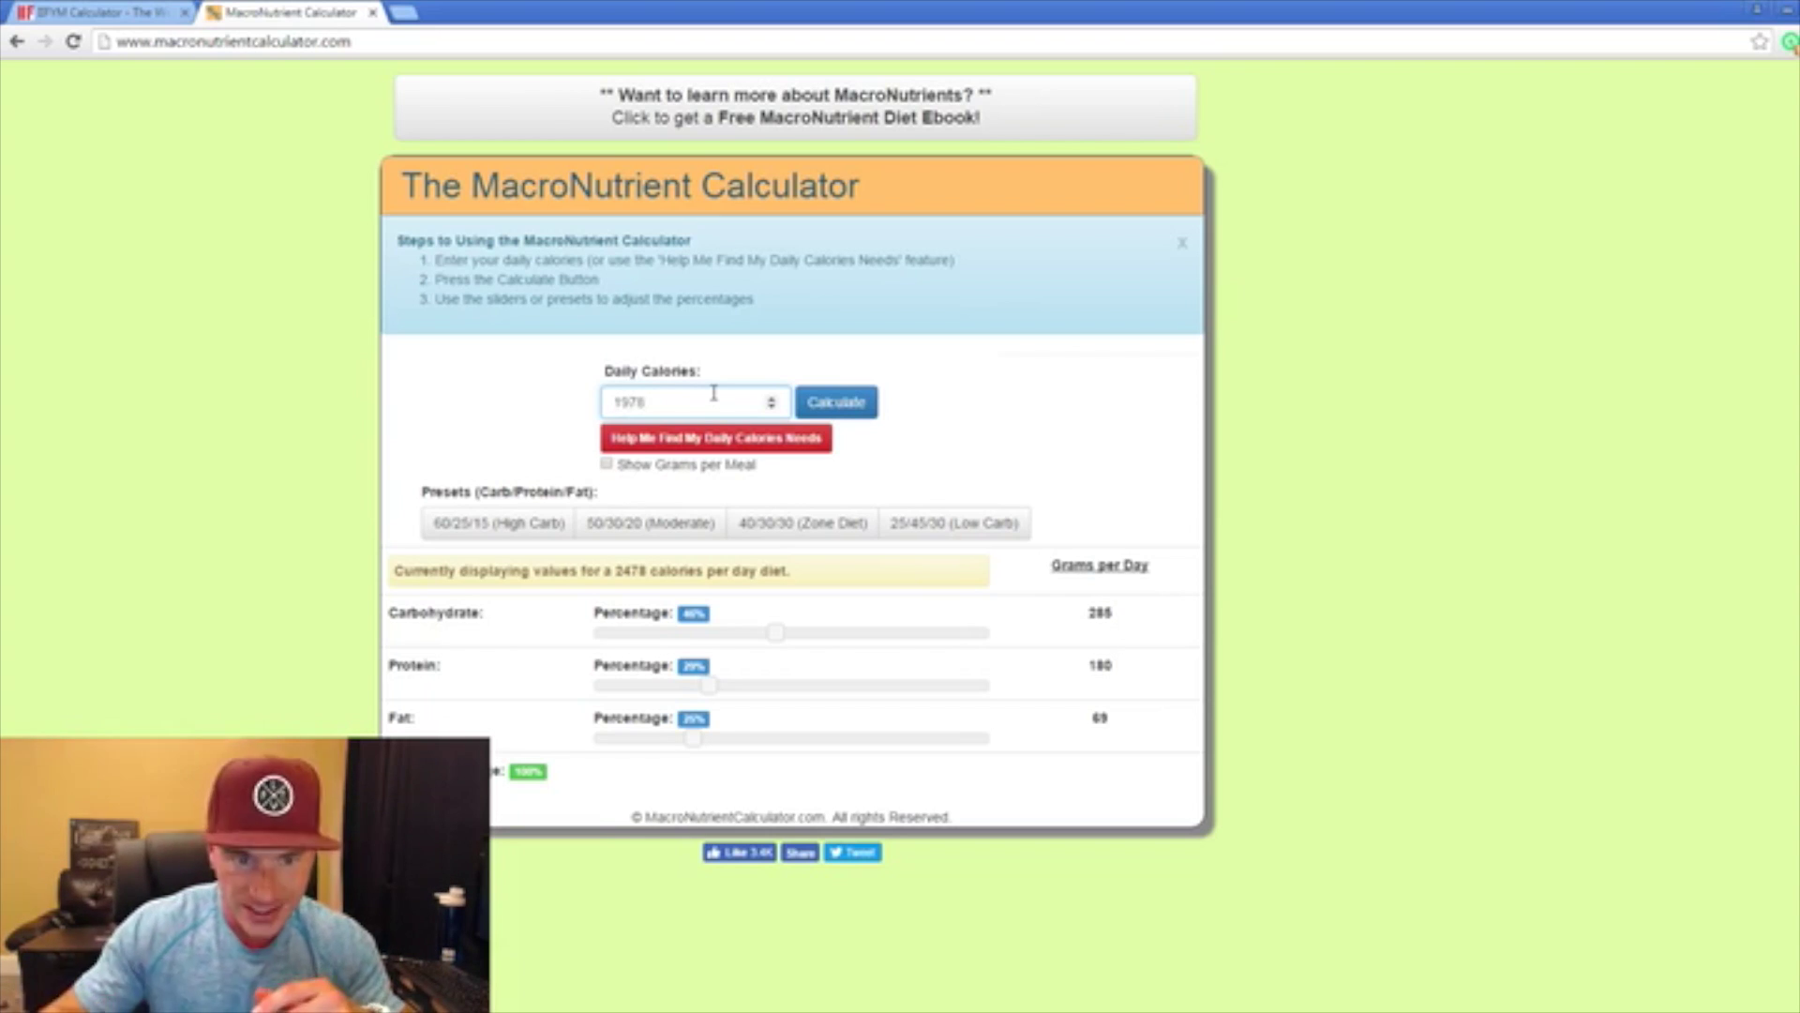
pyautogui.click(834, 403)
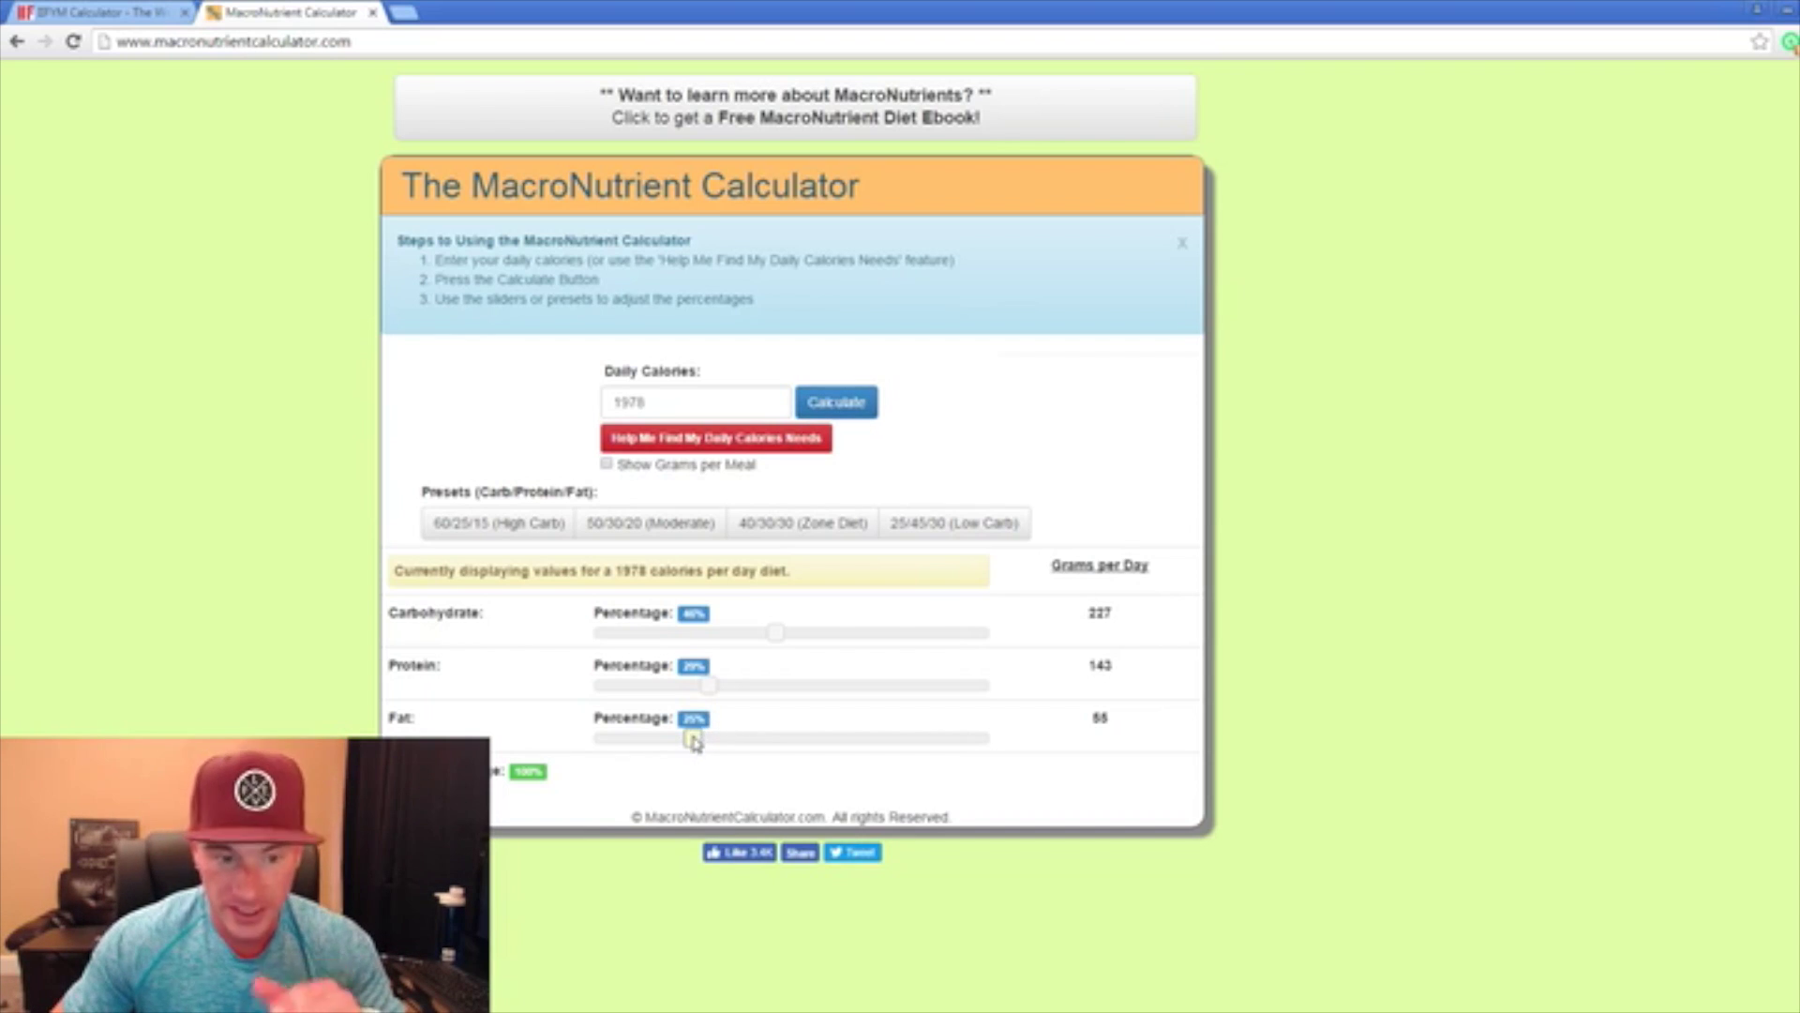
pyautogui.moveTo(710, 686); pyautogui.dragTo(738, 691)
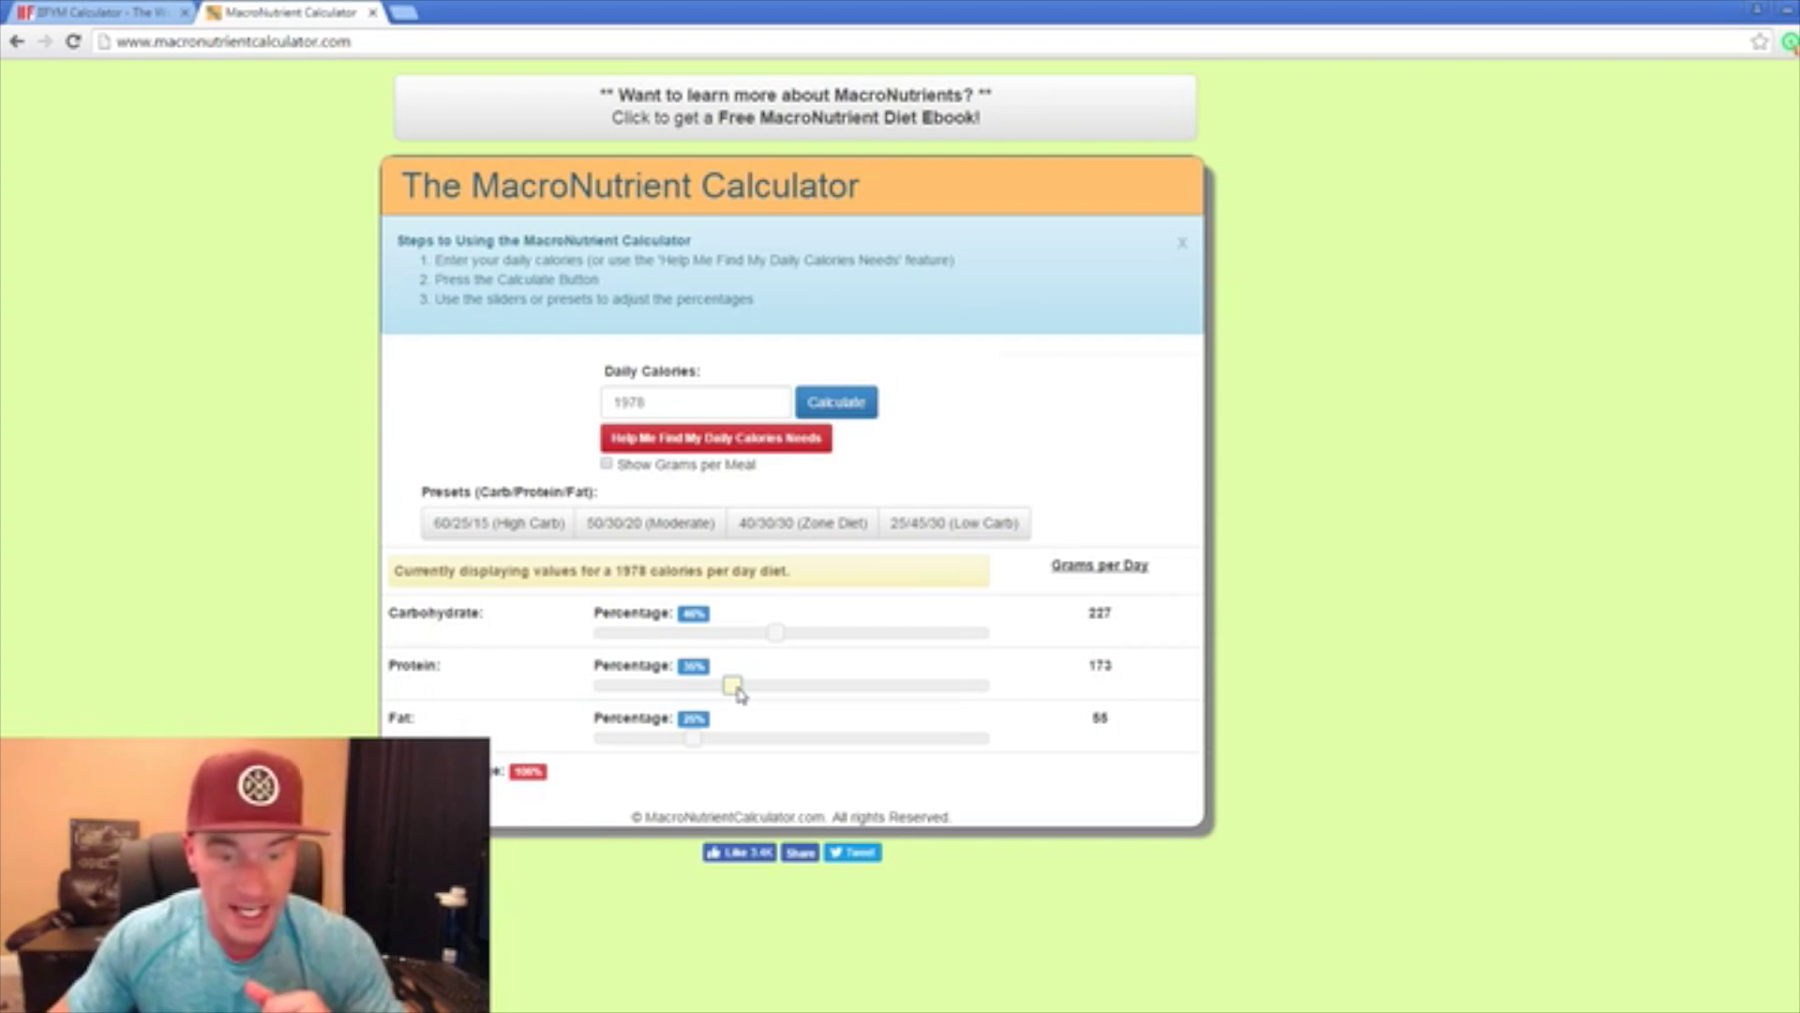
pyautogui.moveTo(739, 692); pyautogui.dragTo(783, 692)
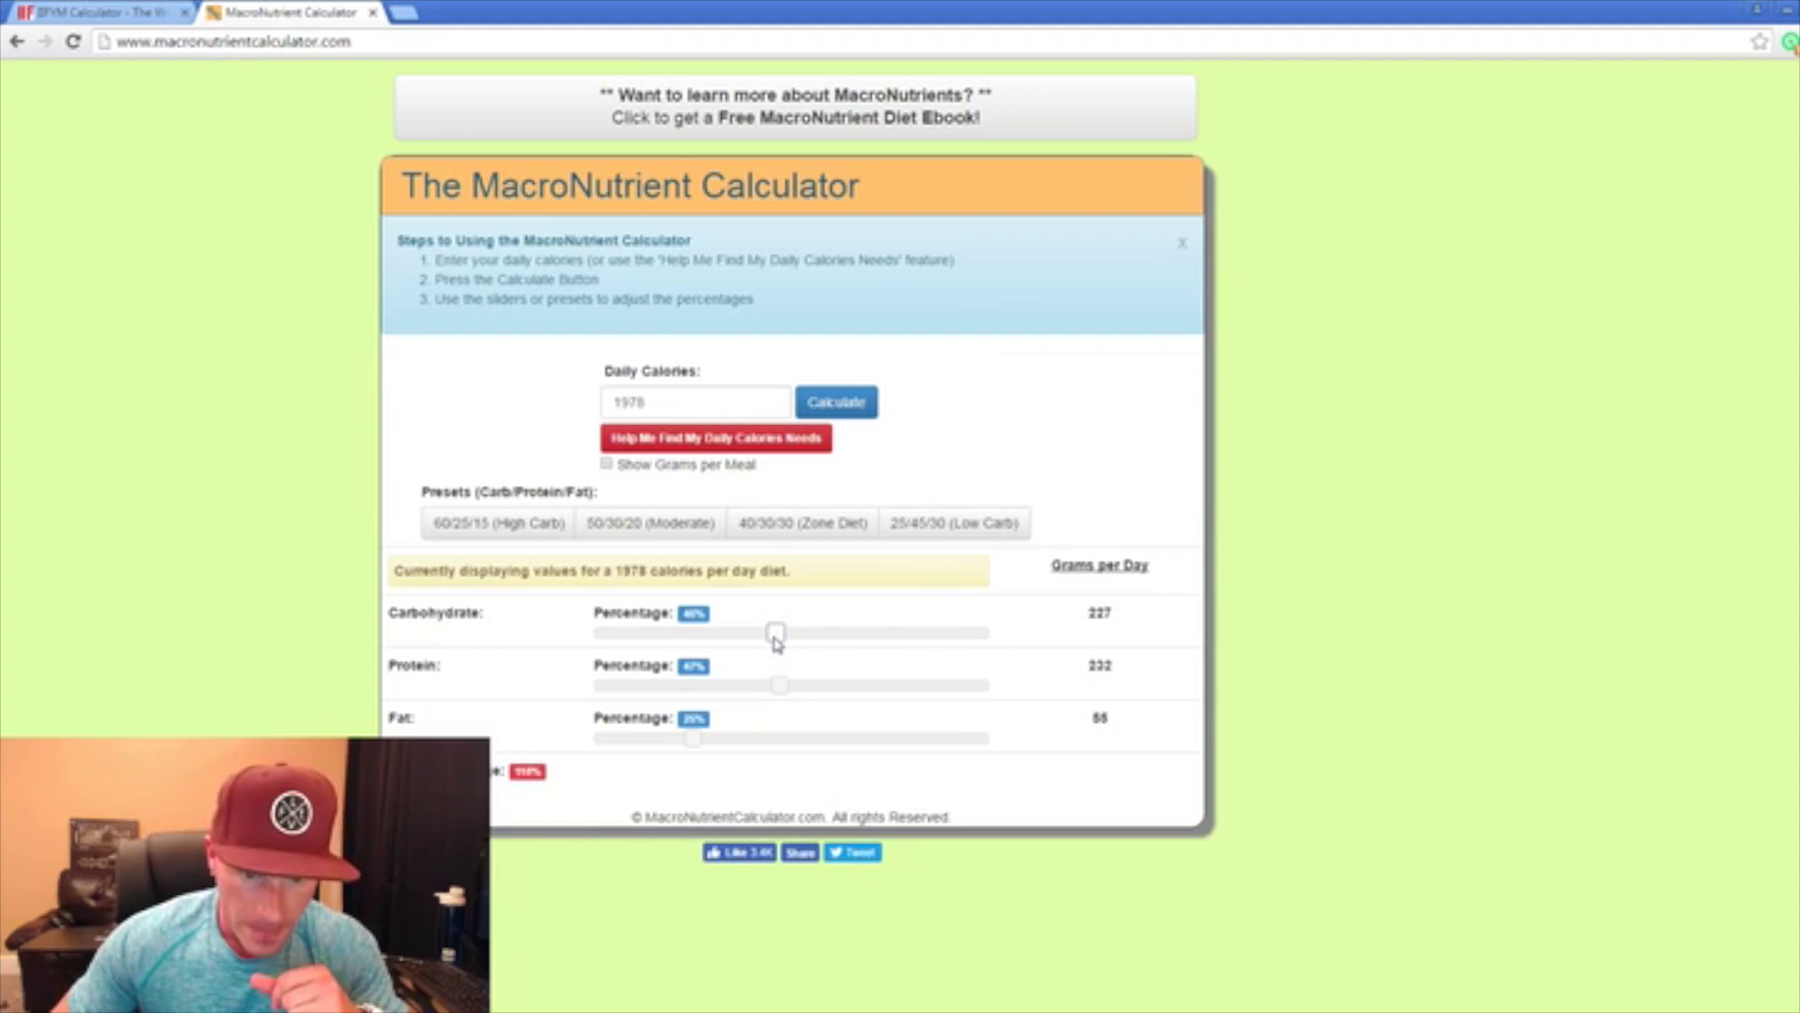
pyautogui.moveTo(776, 634); pyautogui.dragTo(704, 636)
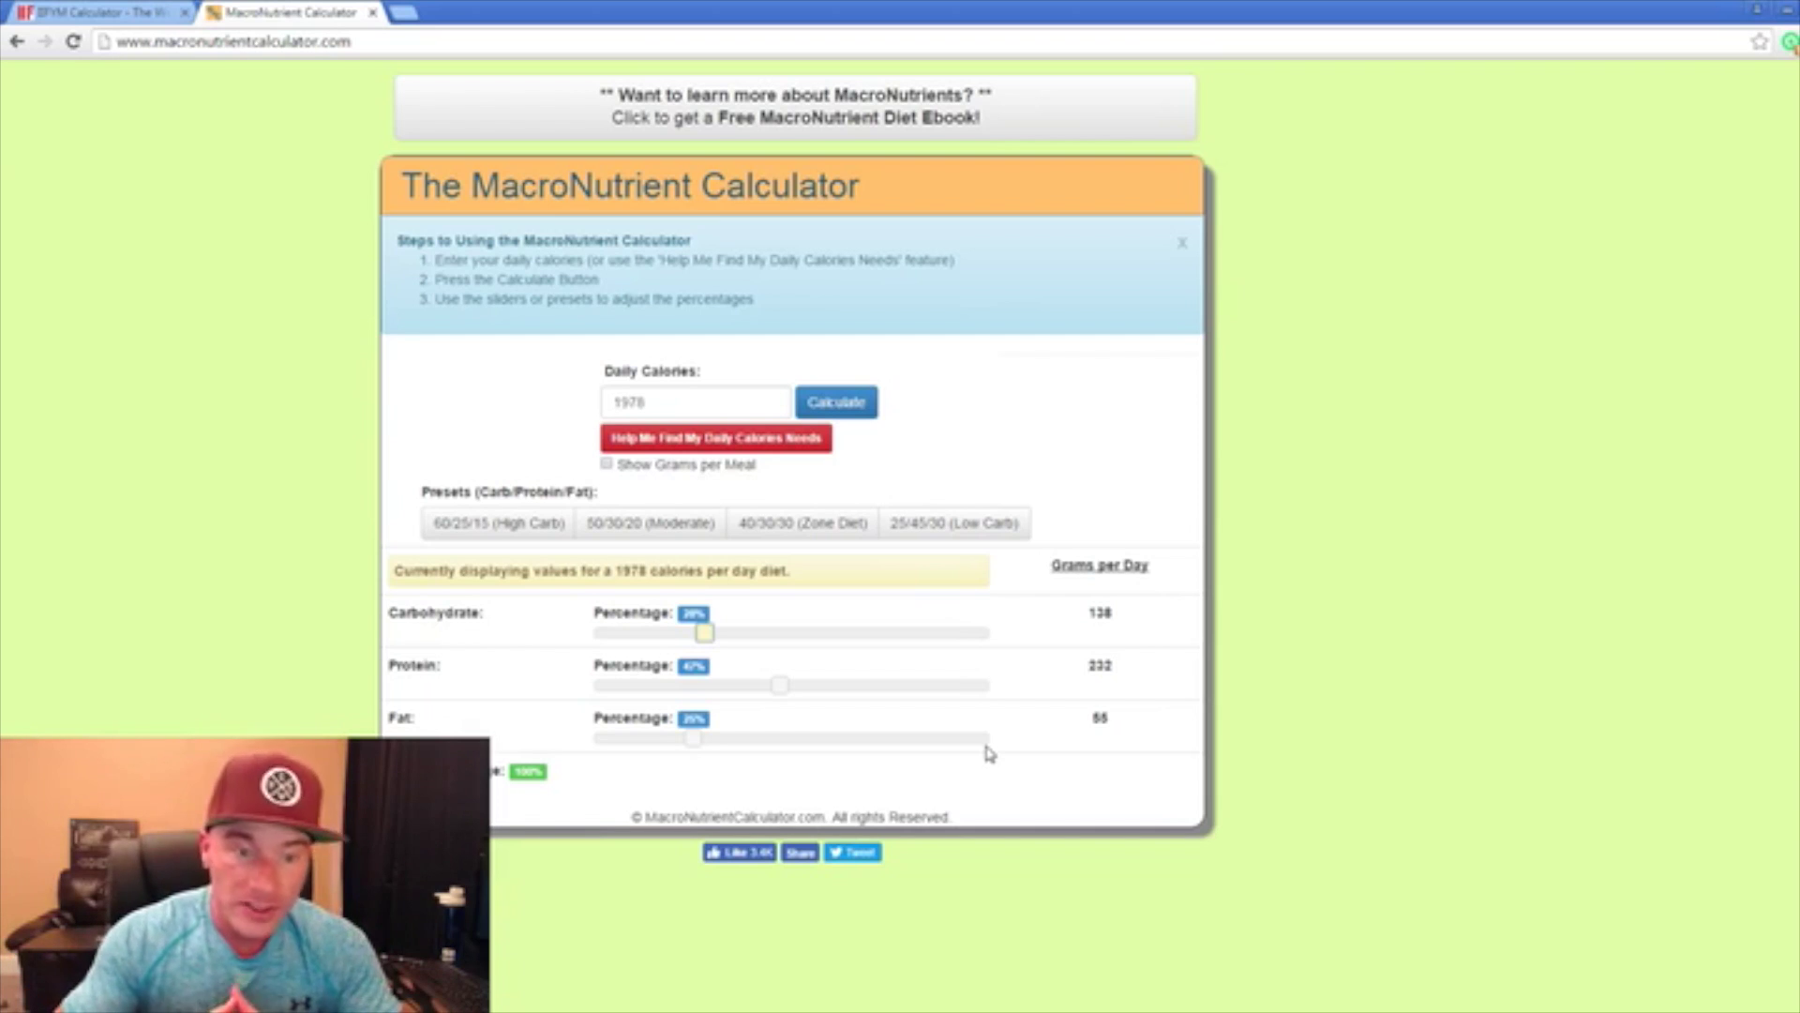
# Step: Enter 1678 calories and set 16% carbs, 54% protein, 30% fat: 67, 227, 56 g
pyautogui.click(667, 402)
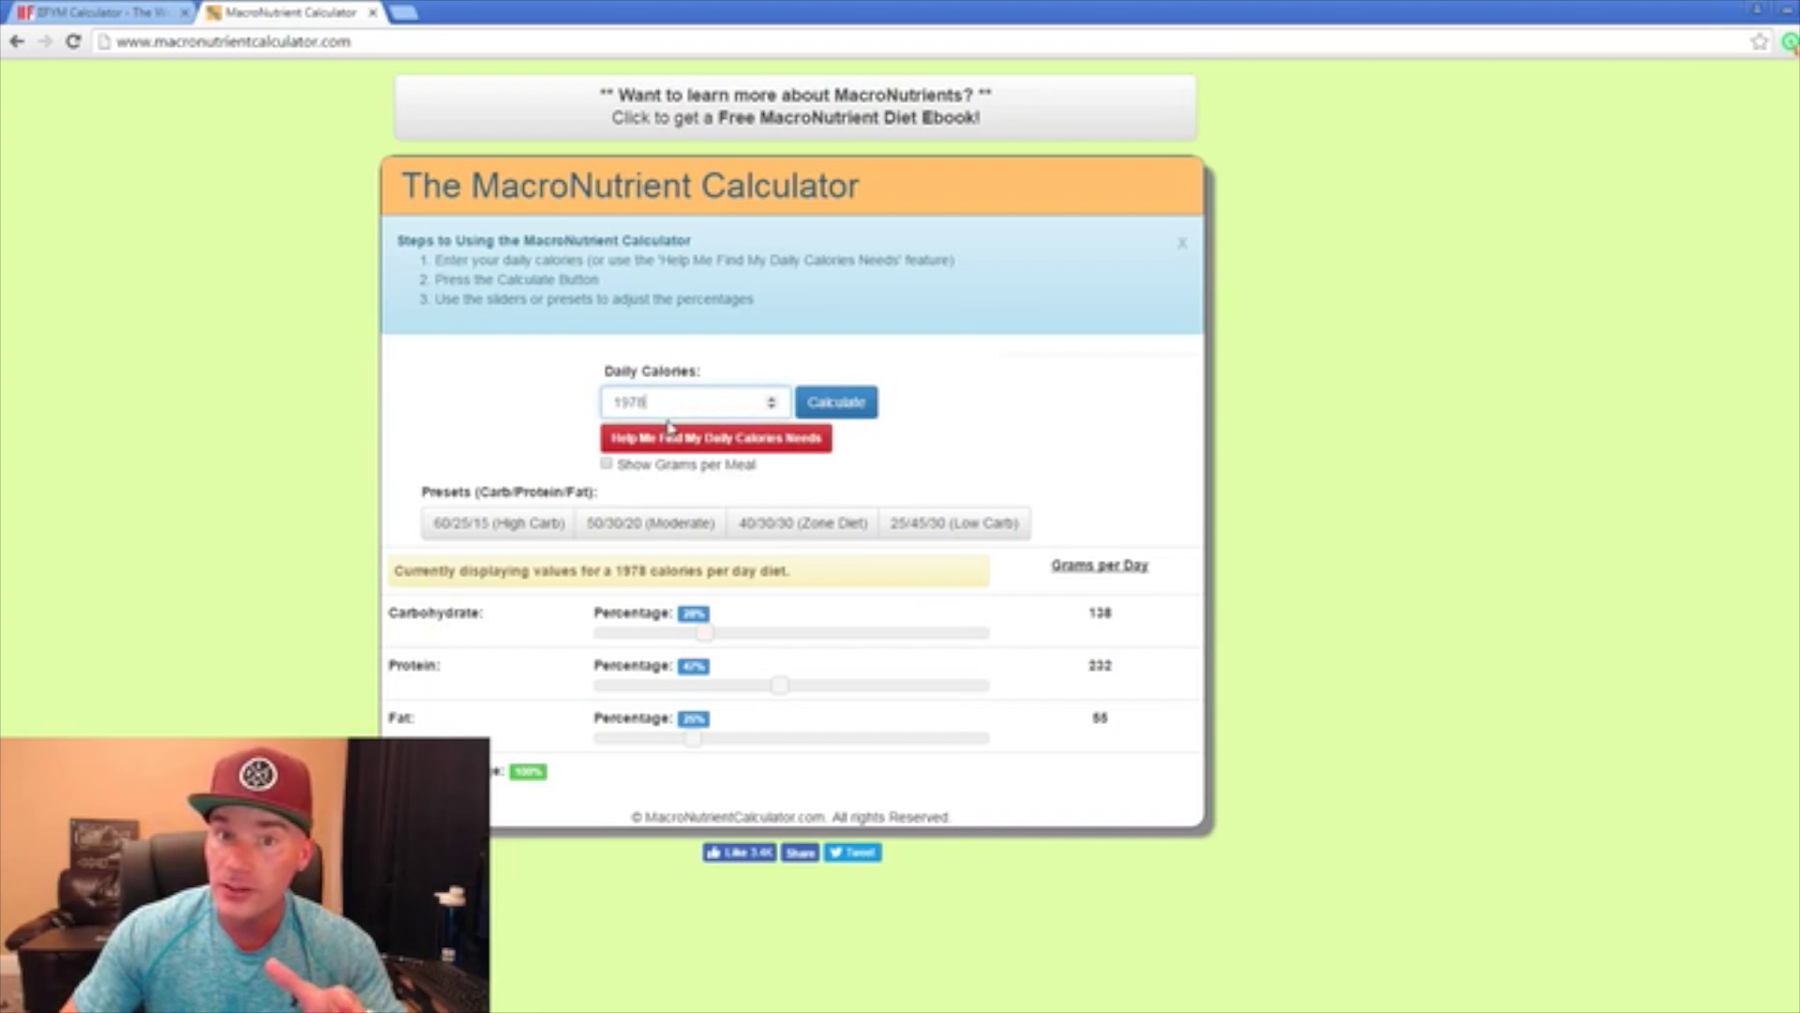
pyautogui.doubleClick(669, 410)
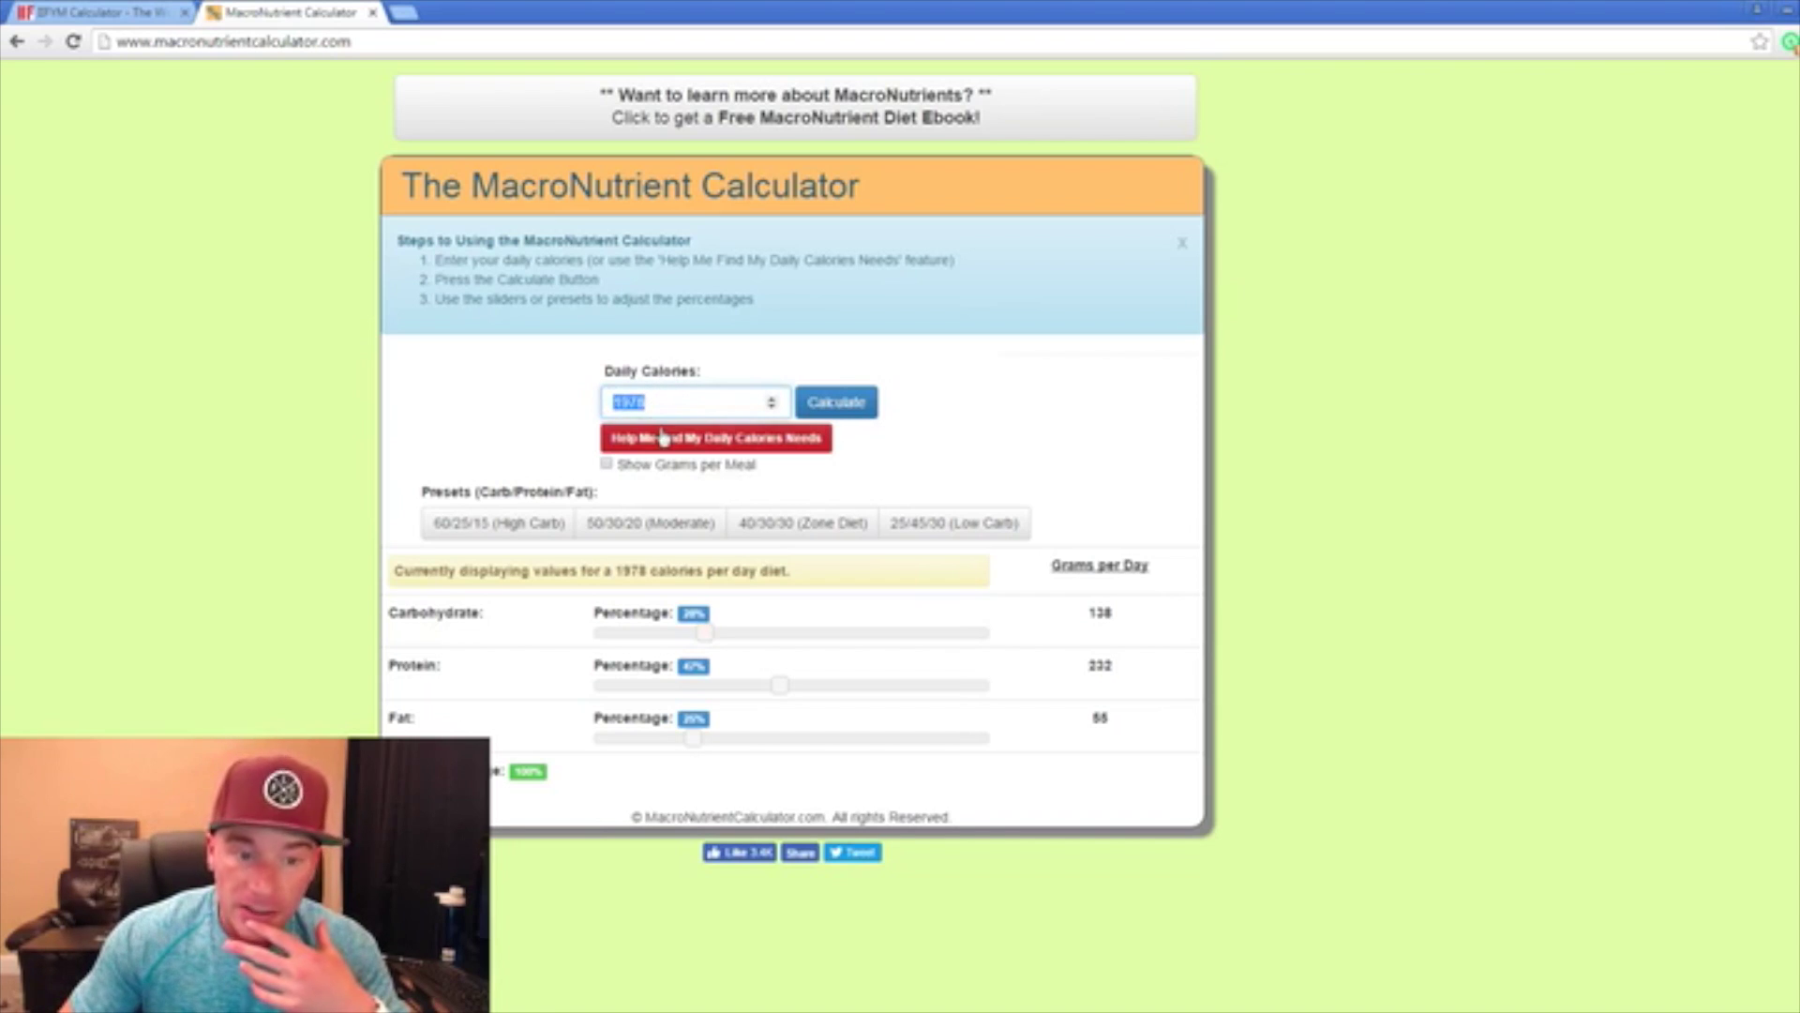
pyautogui.write('1678')
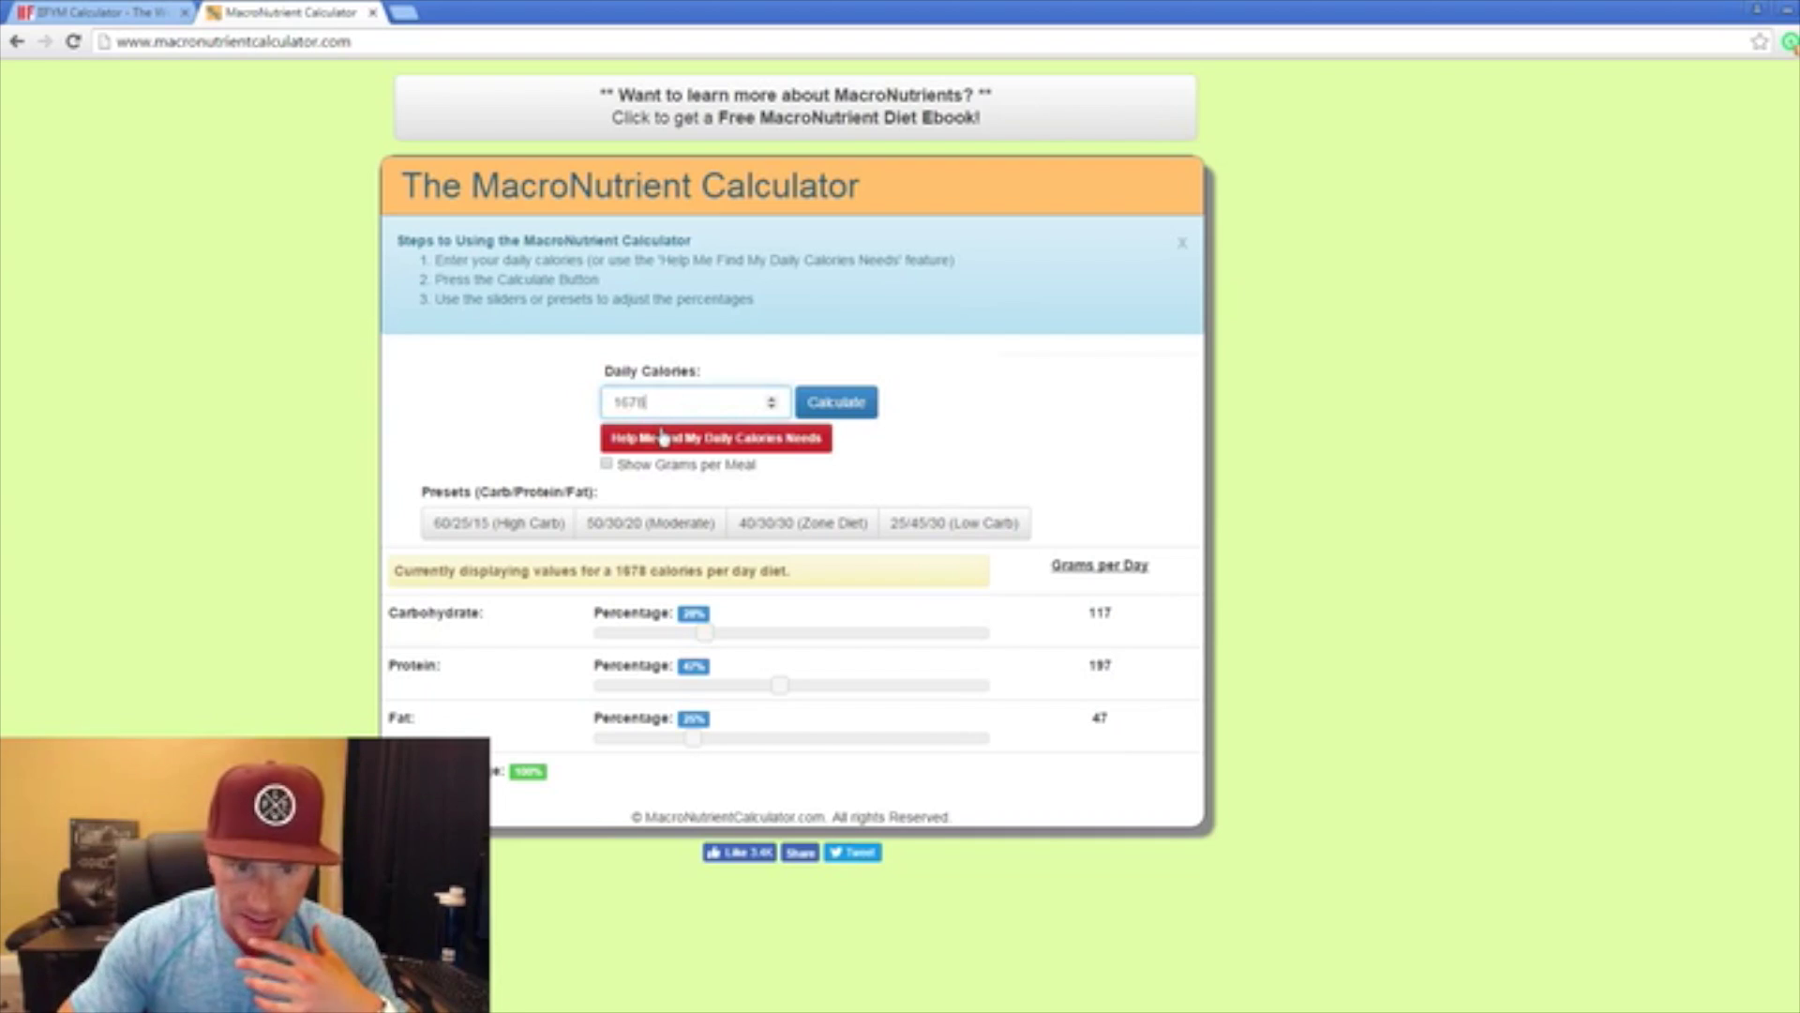
pyautogui.moveTo(693, 740); pyautogui.dragTo(715, 745)
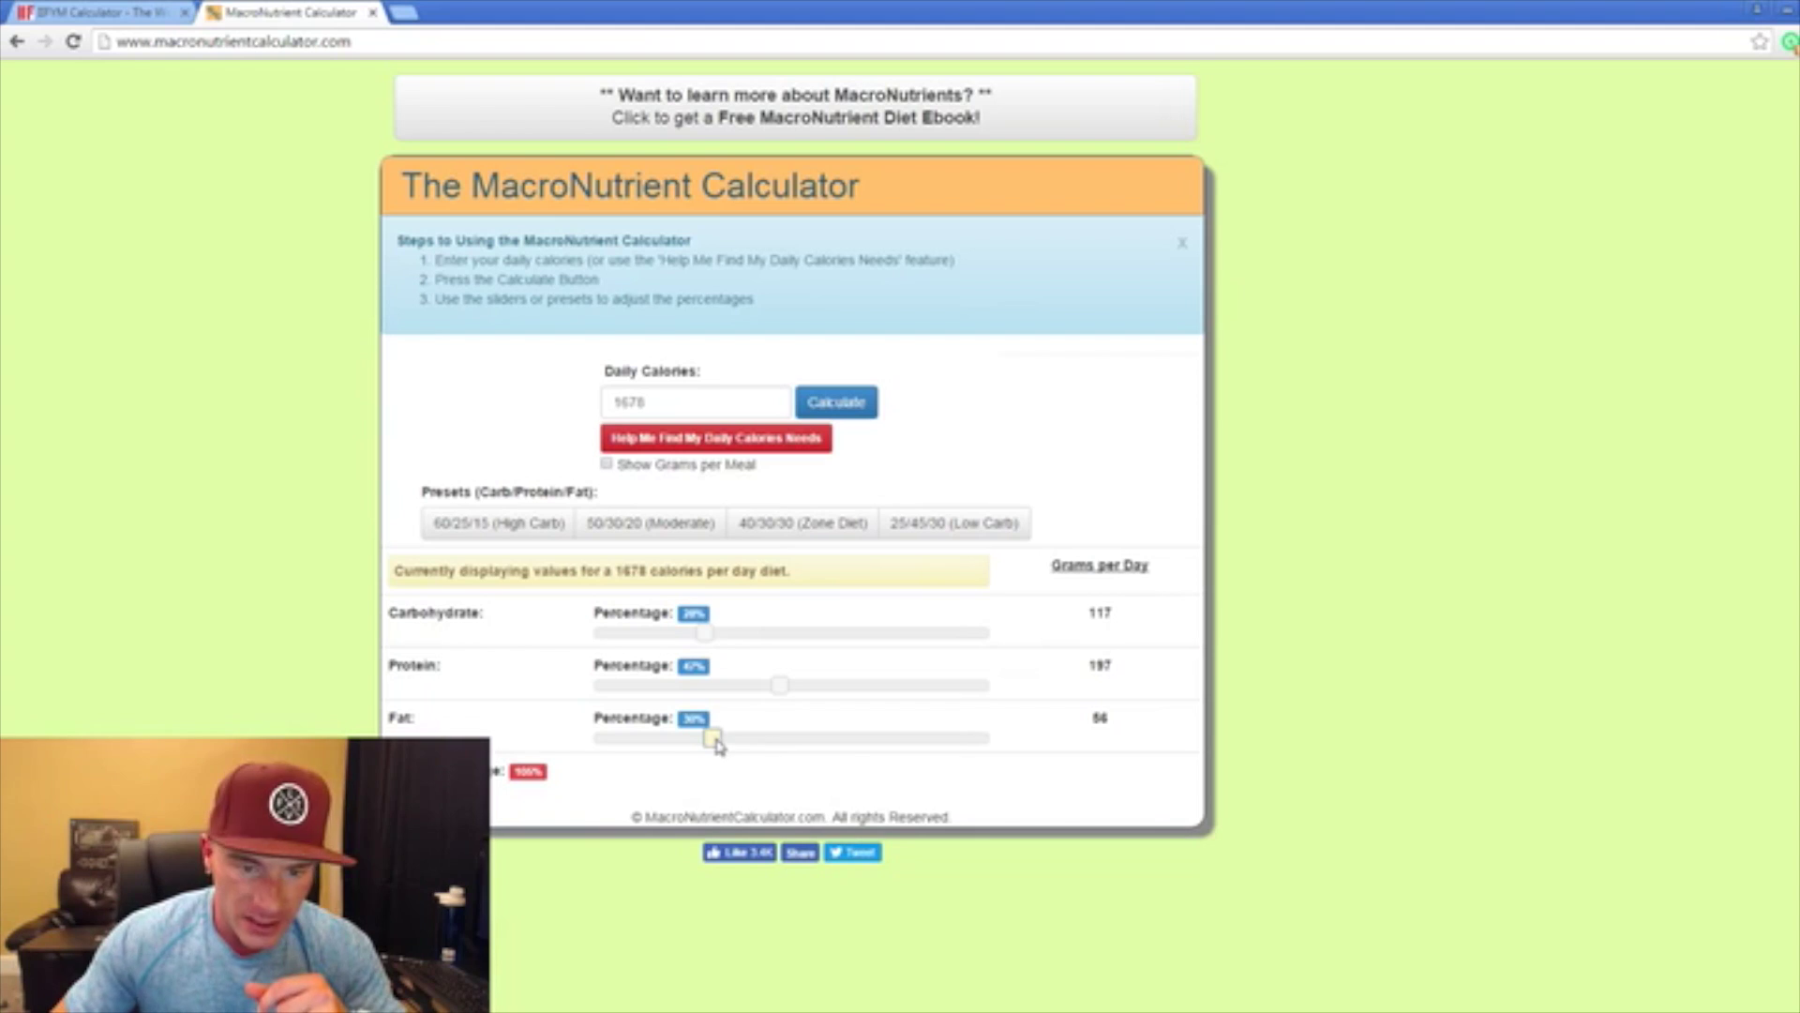
pyautogui.moveTo(786, 687); pyautogui.dragTo(807, 691)
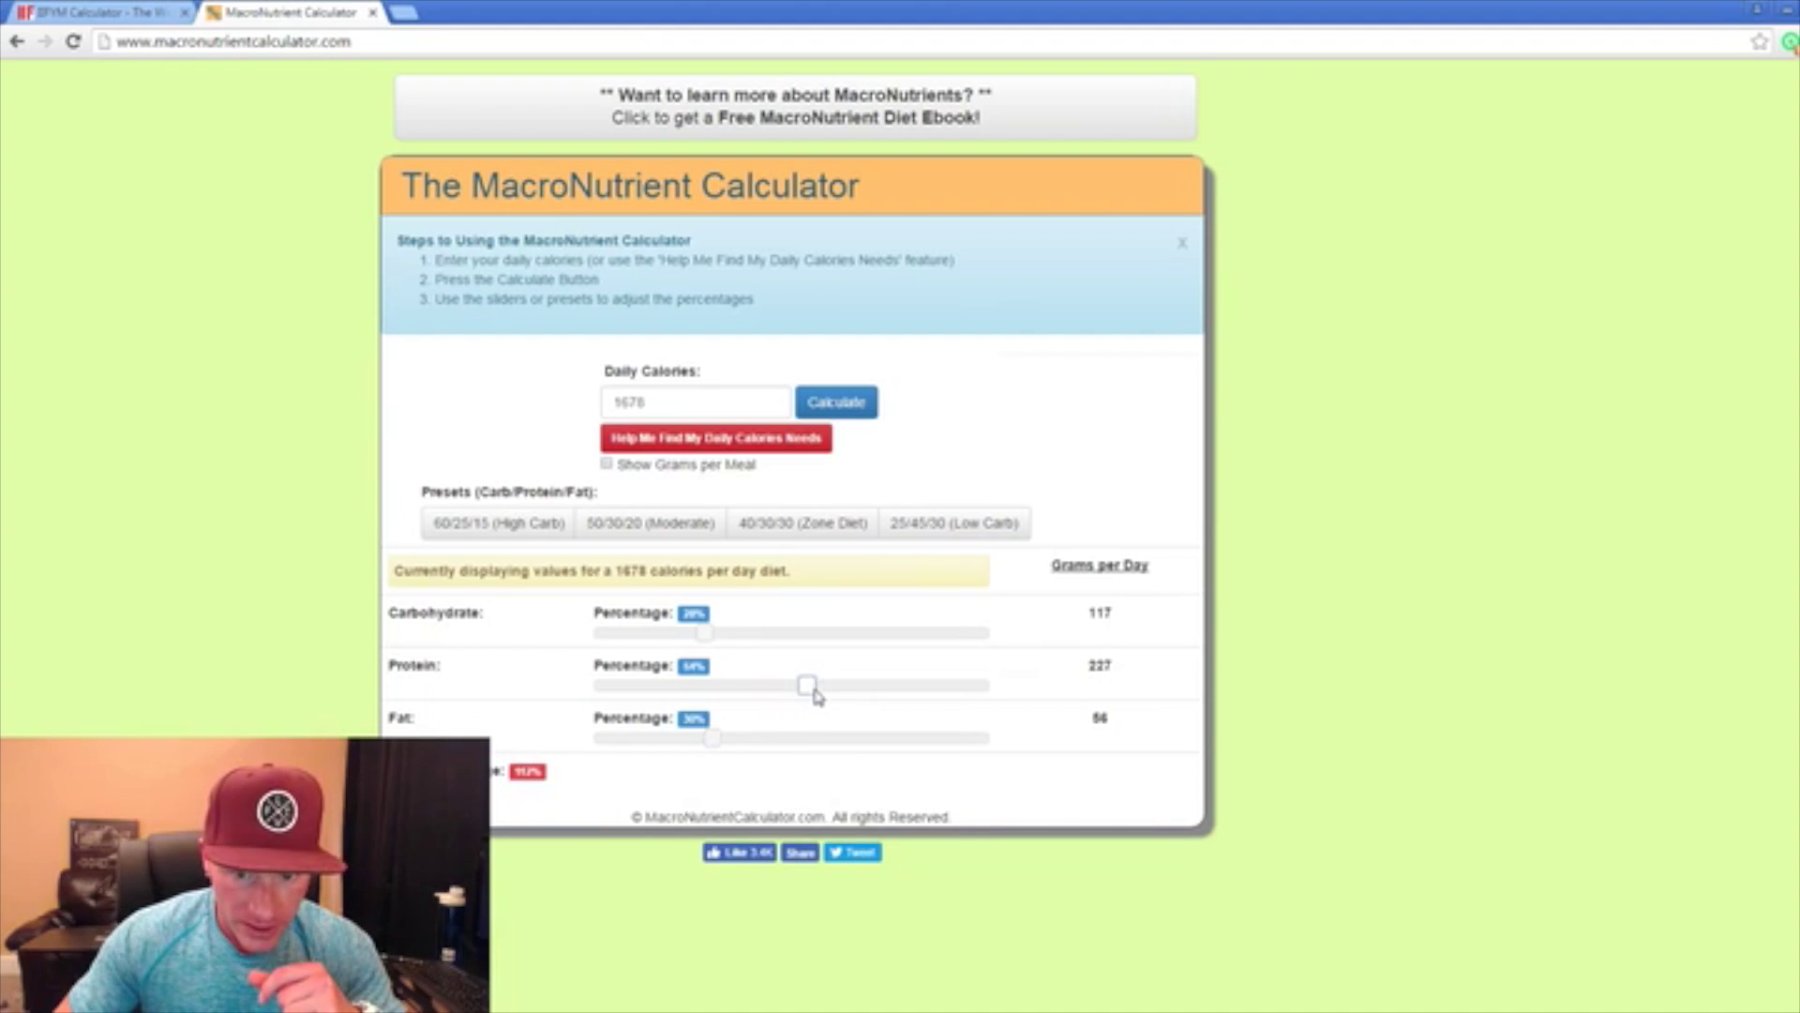
pyautogui.moveTo(704, 632); pyautogui.dragTo(657, 634)
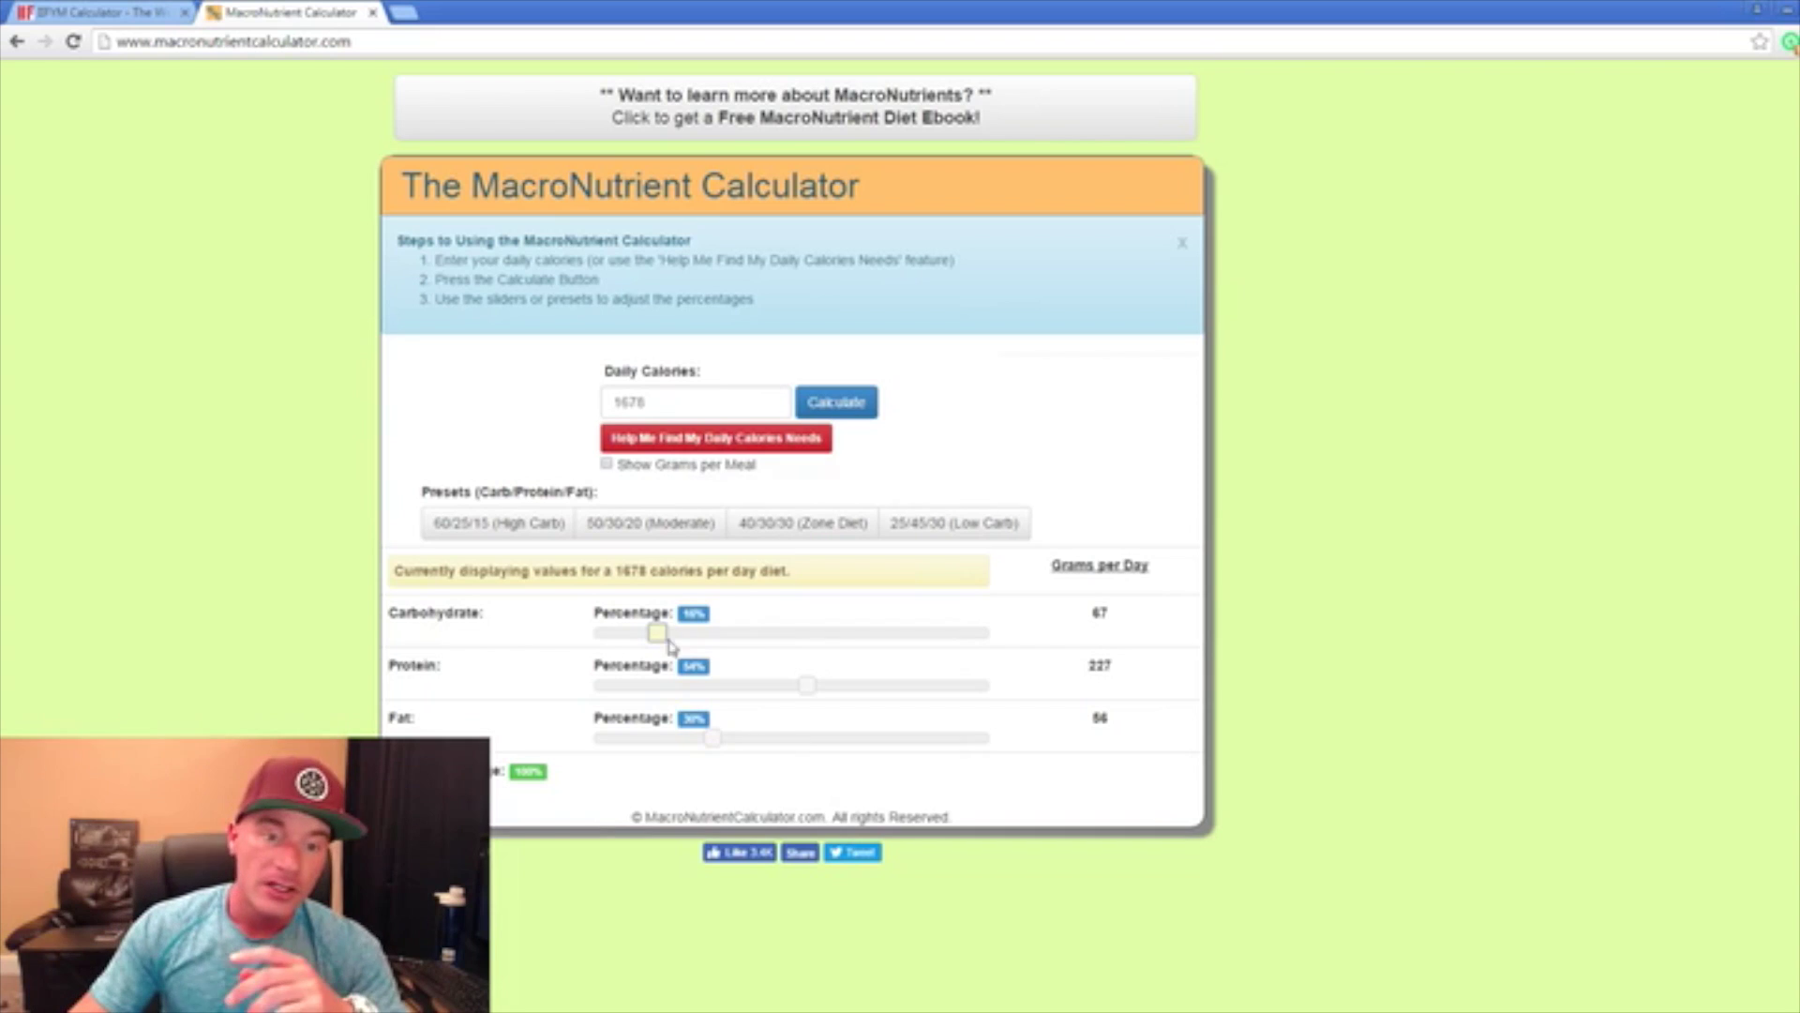
pyautogui.moveTo(673, 397); pyautogui.dragTo(534, 415)
# Step: Recheck the IIFYM TDEE and recalculate for 2478 calories: 99 g carbs, 335 g protein, 83 g fat
pyautogui.write('2478')
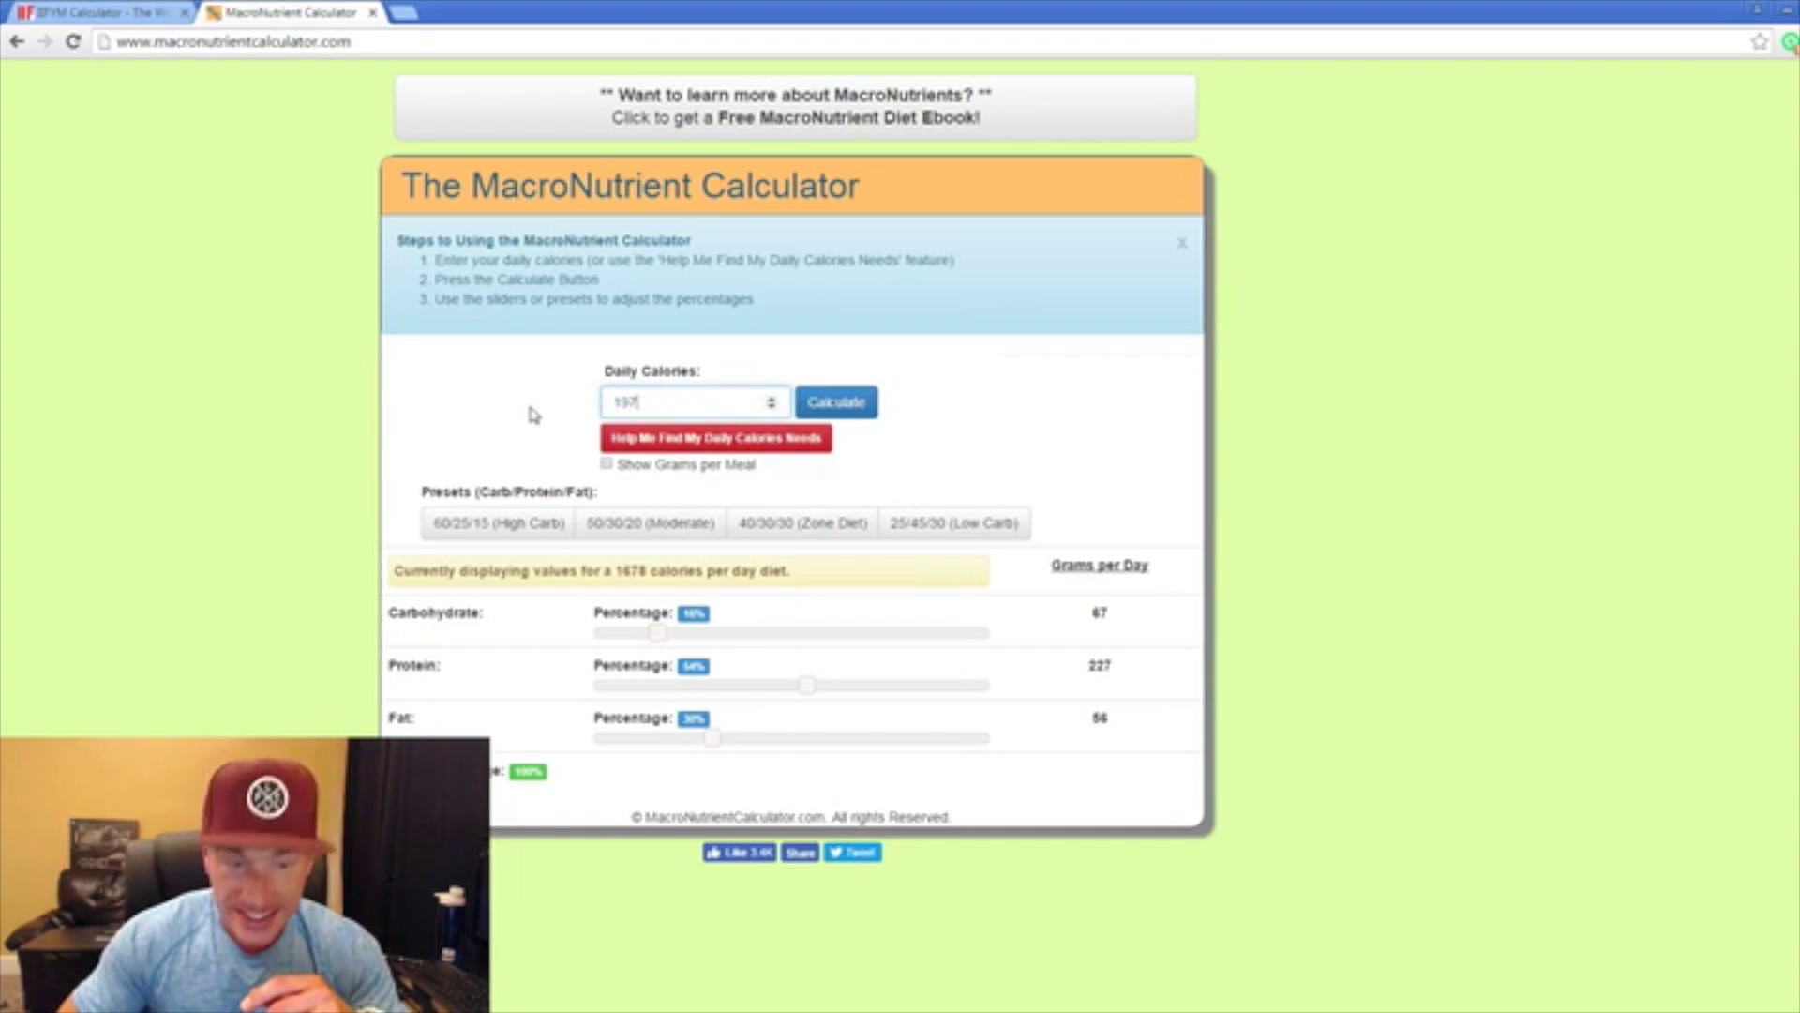
pyautogui.click(87, 11)
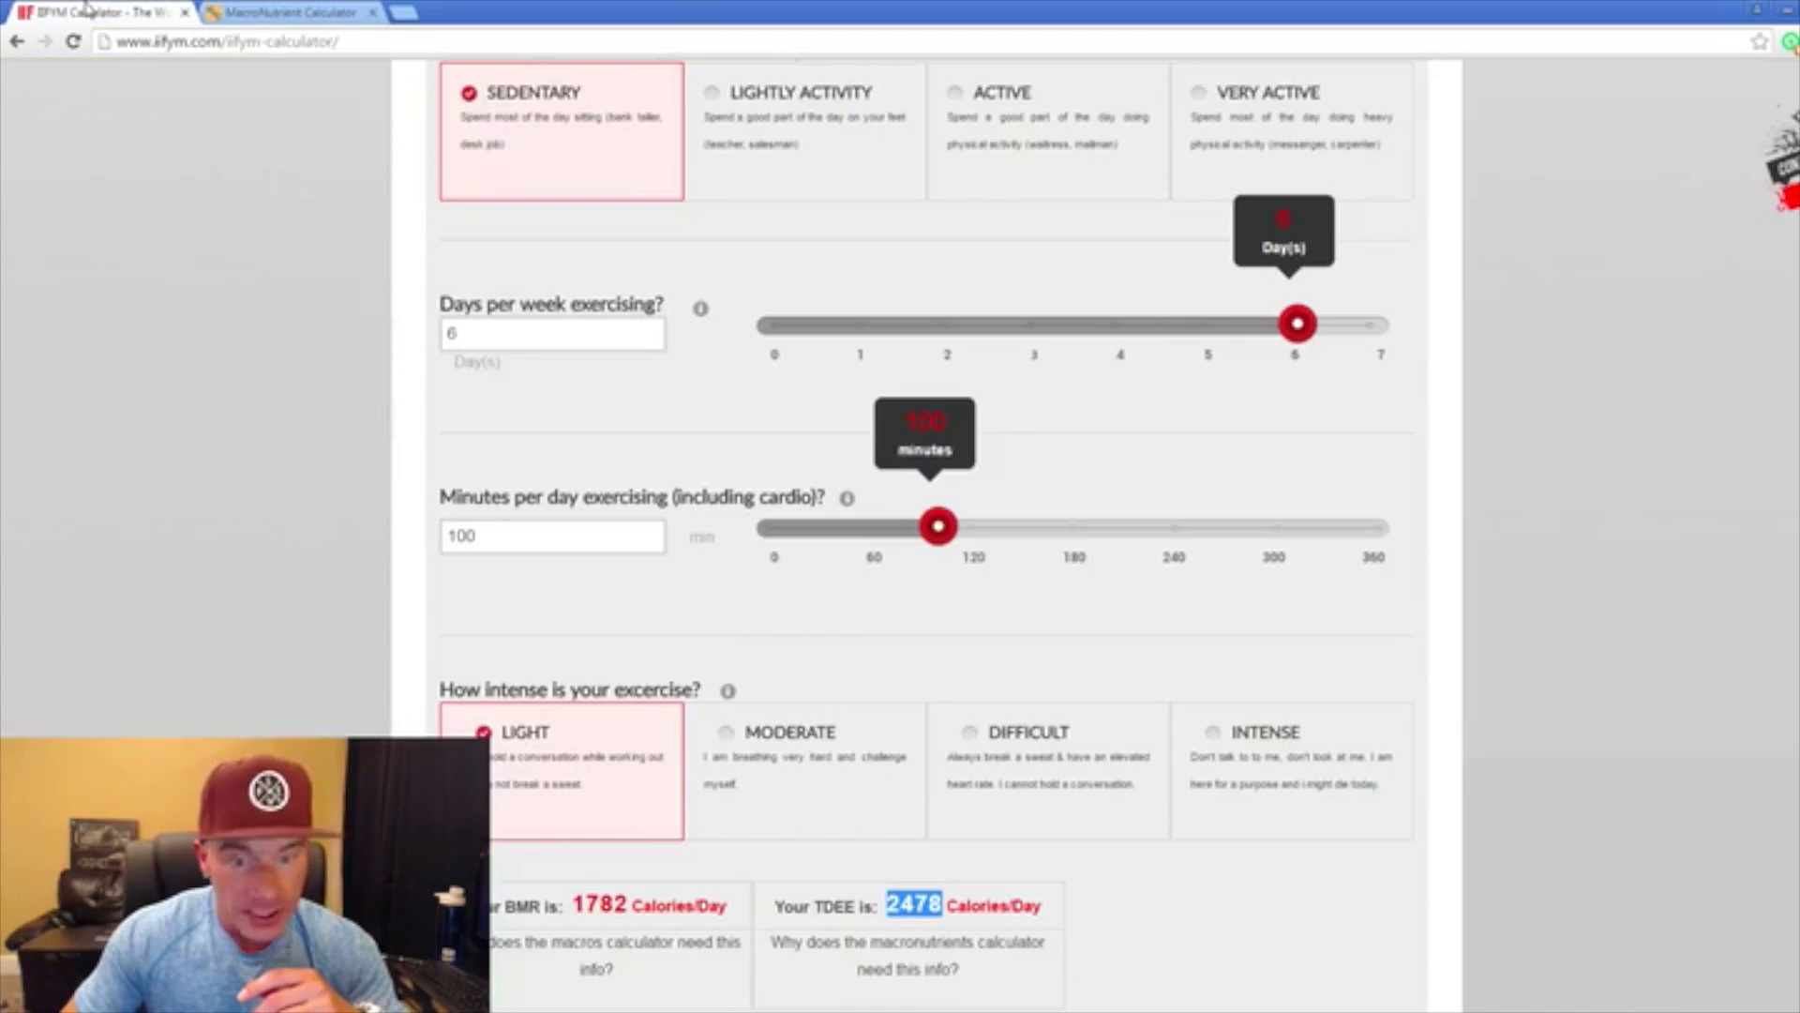
pyautogui.click(265, 11)
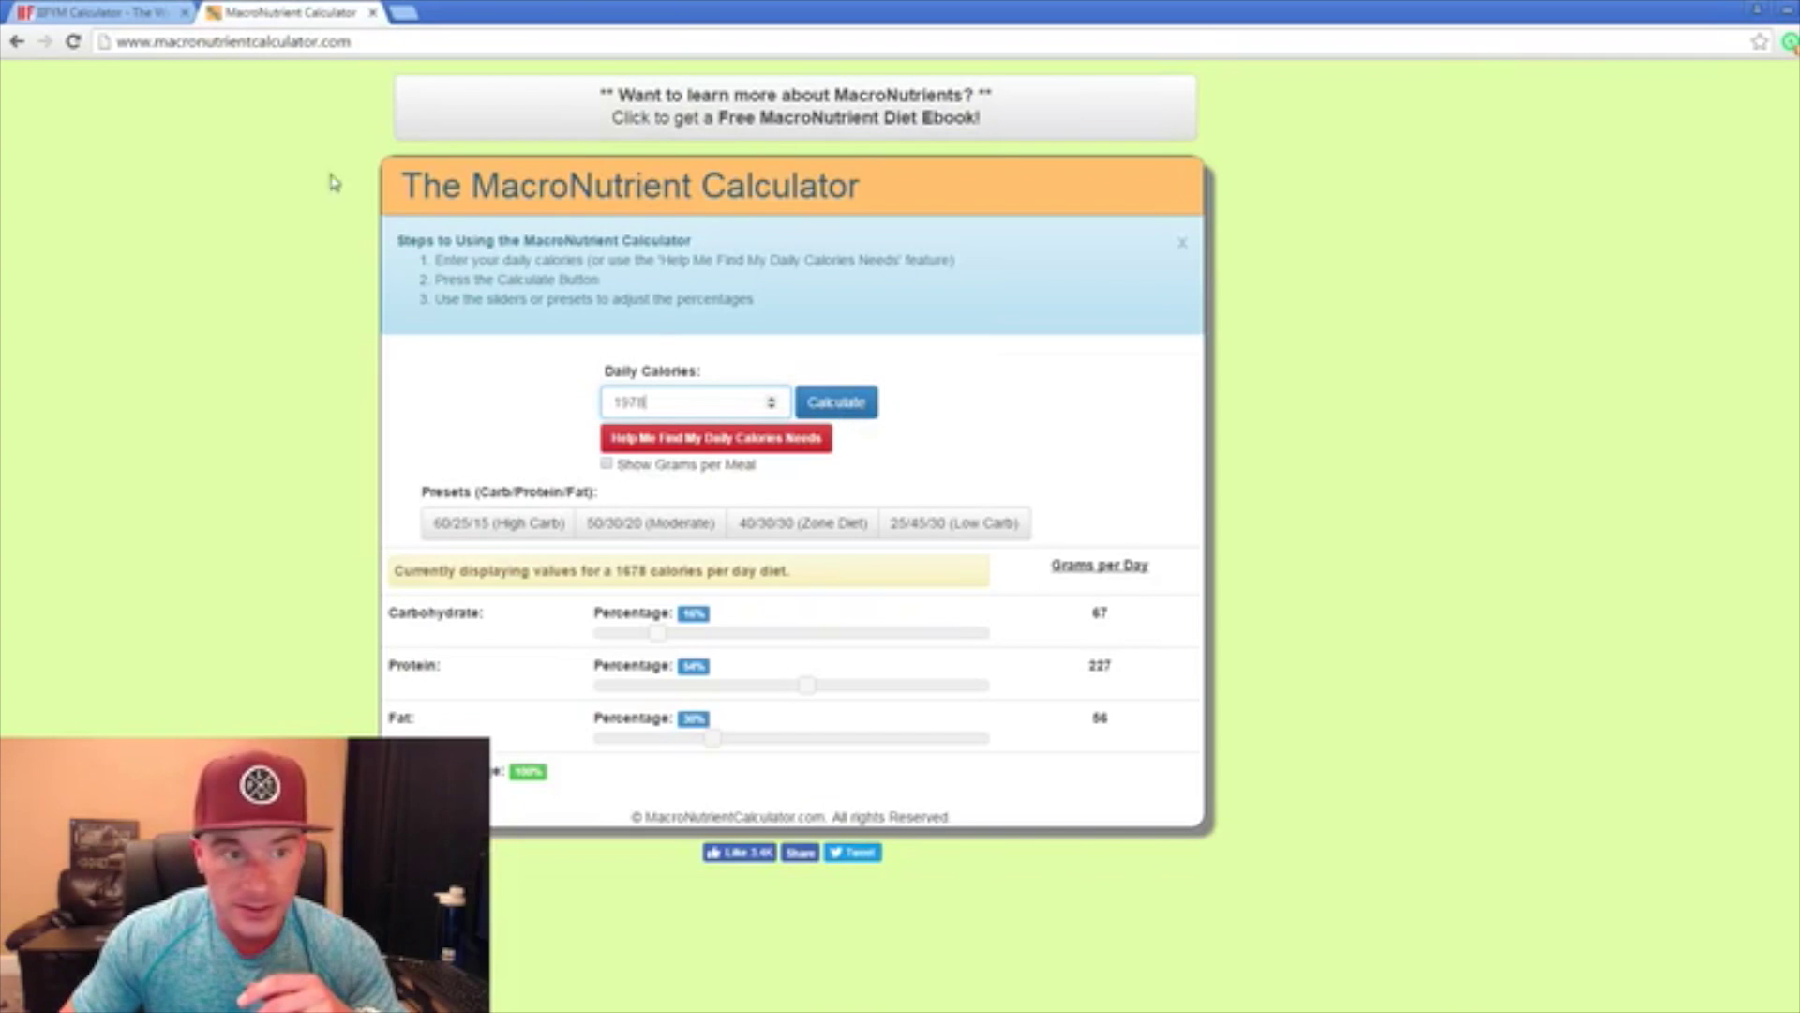
pyautogui.click(105, 12)
pyautogui.click(323, 11)
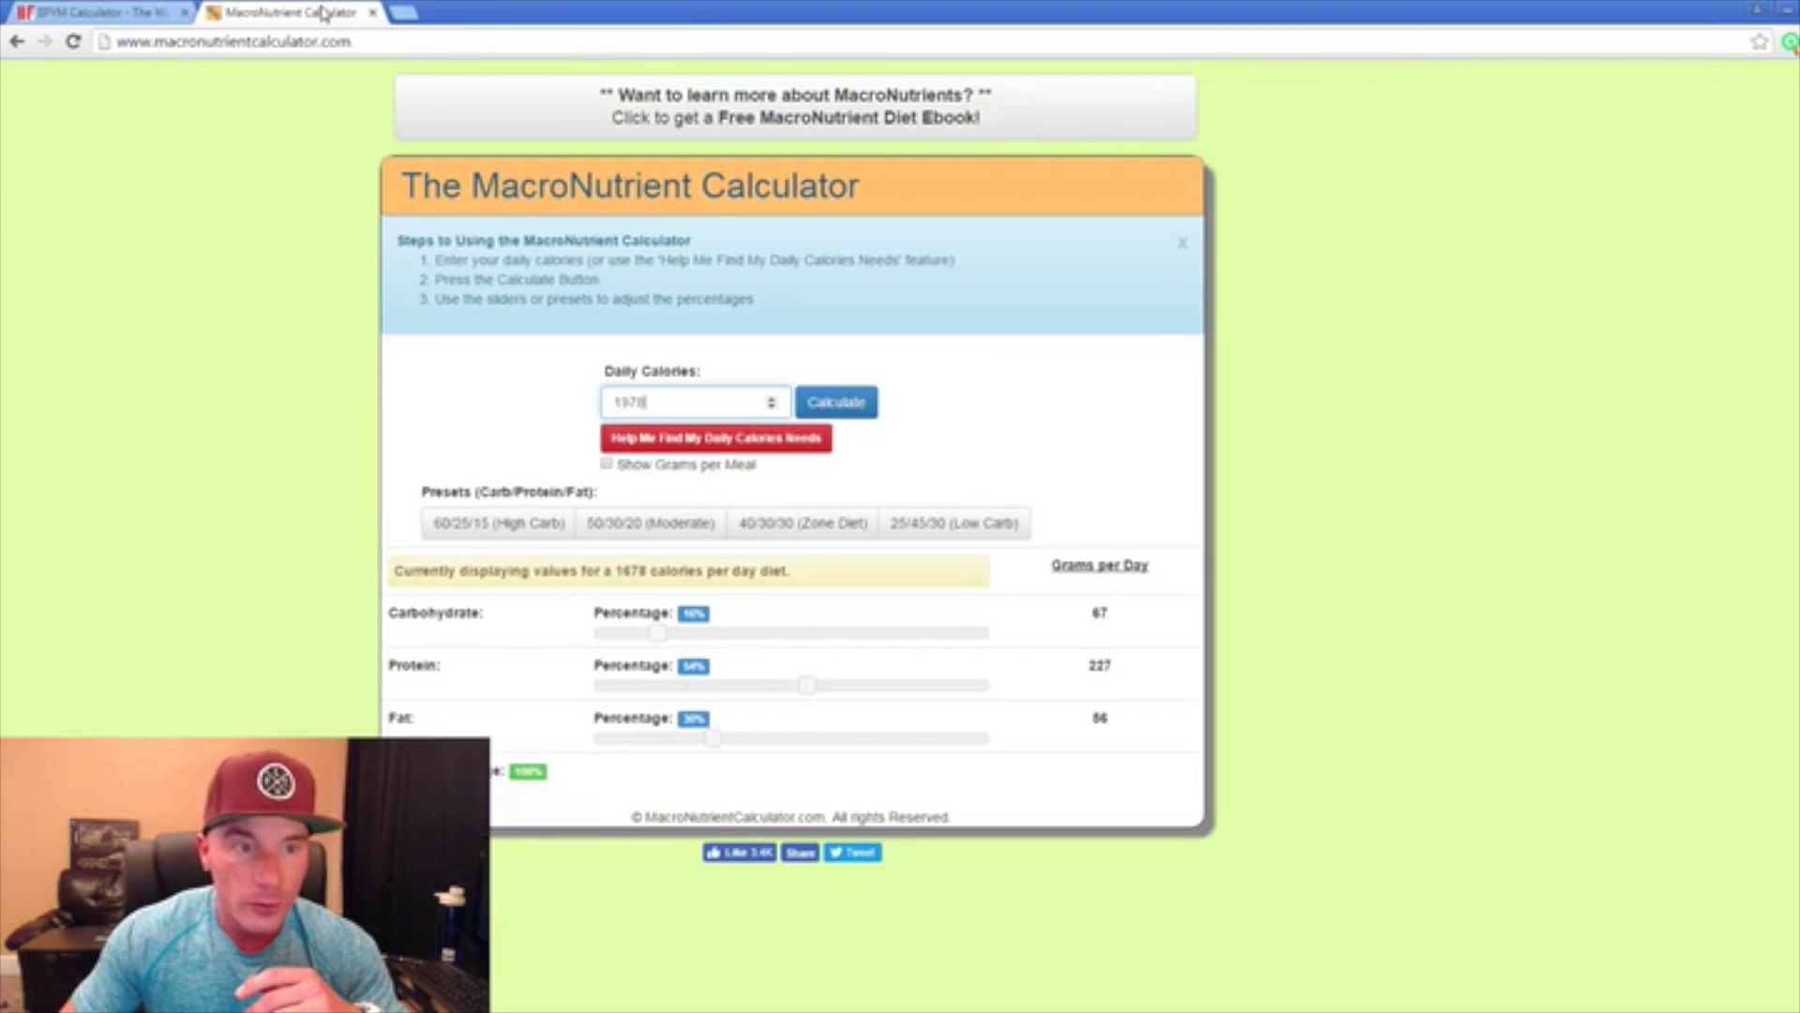
pyautogui.moveTo(728, 404); pyautogui.dragTo(551, 403)
pyautogui.write('2478')
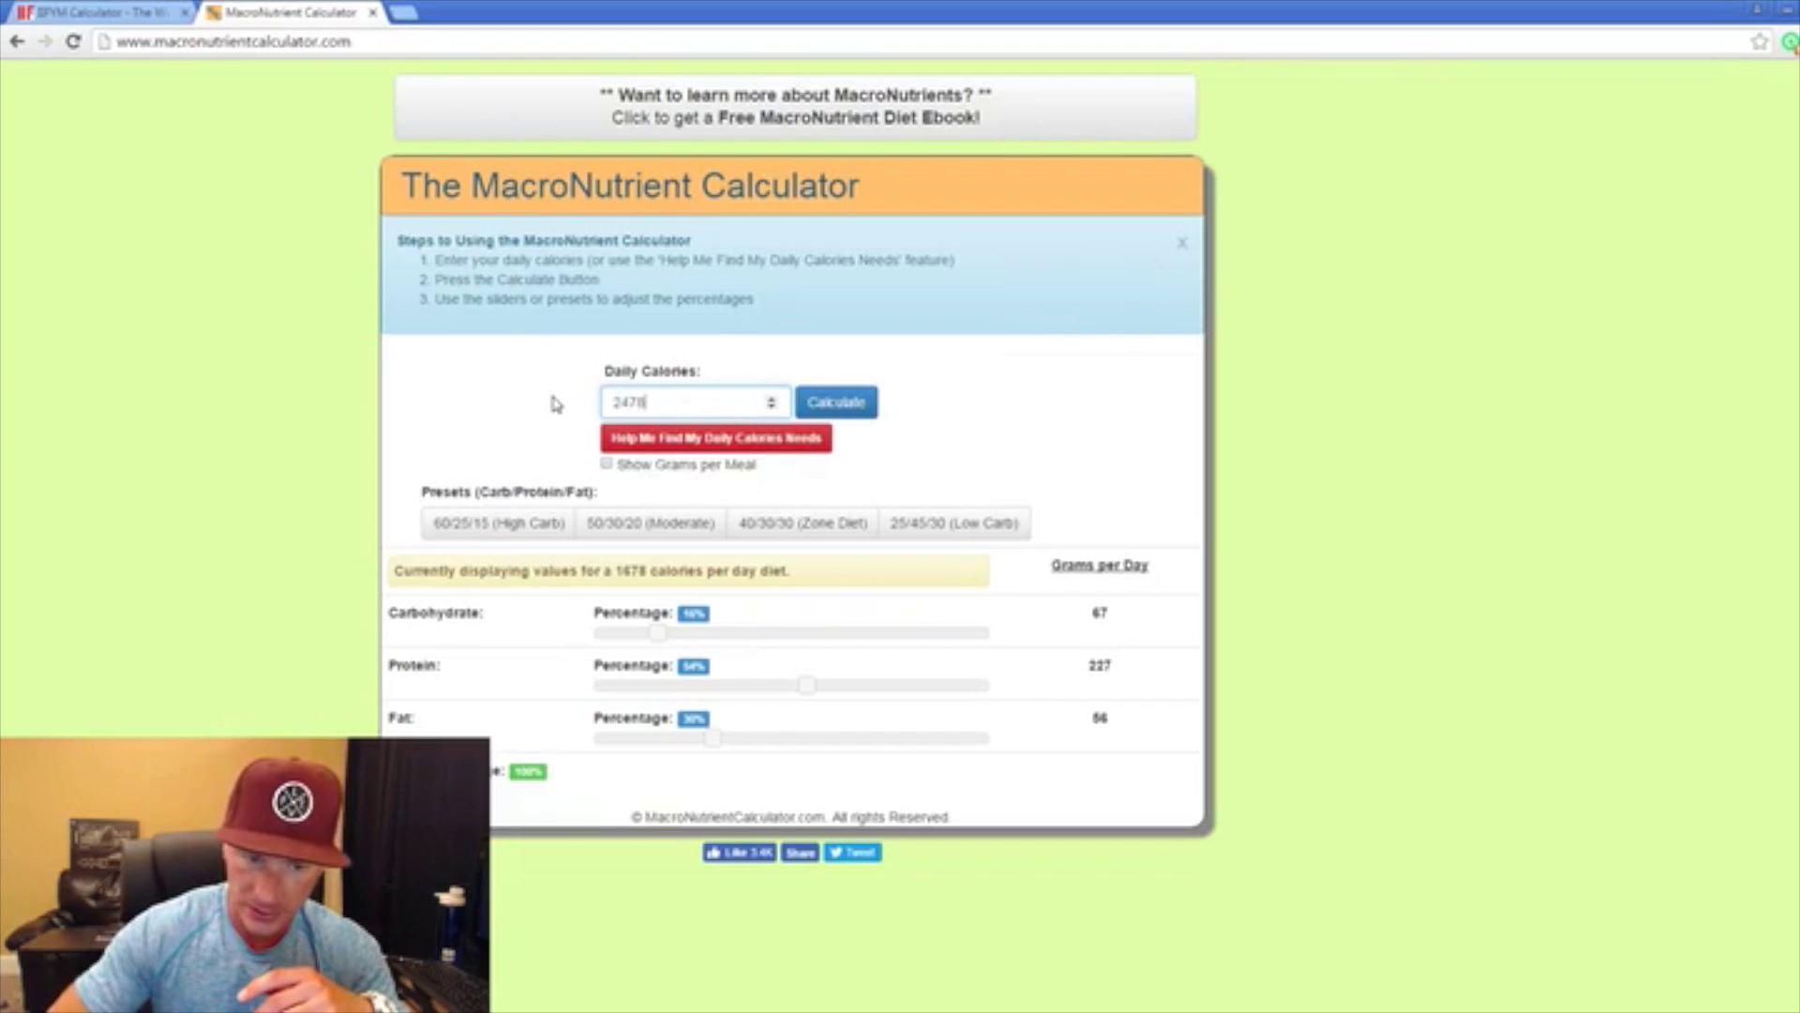
pyautogui.click(834, 403)
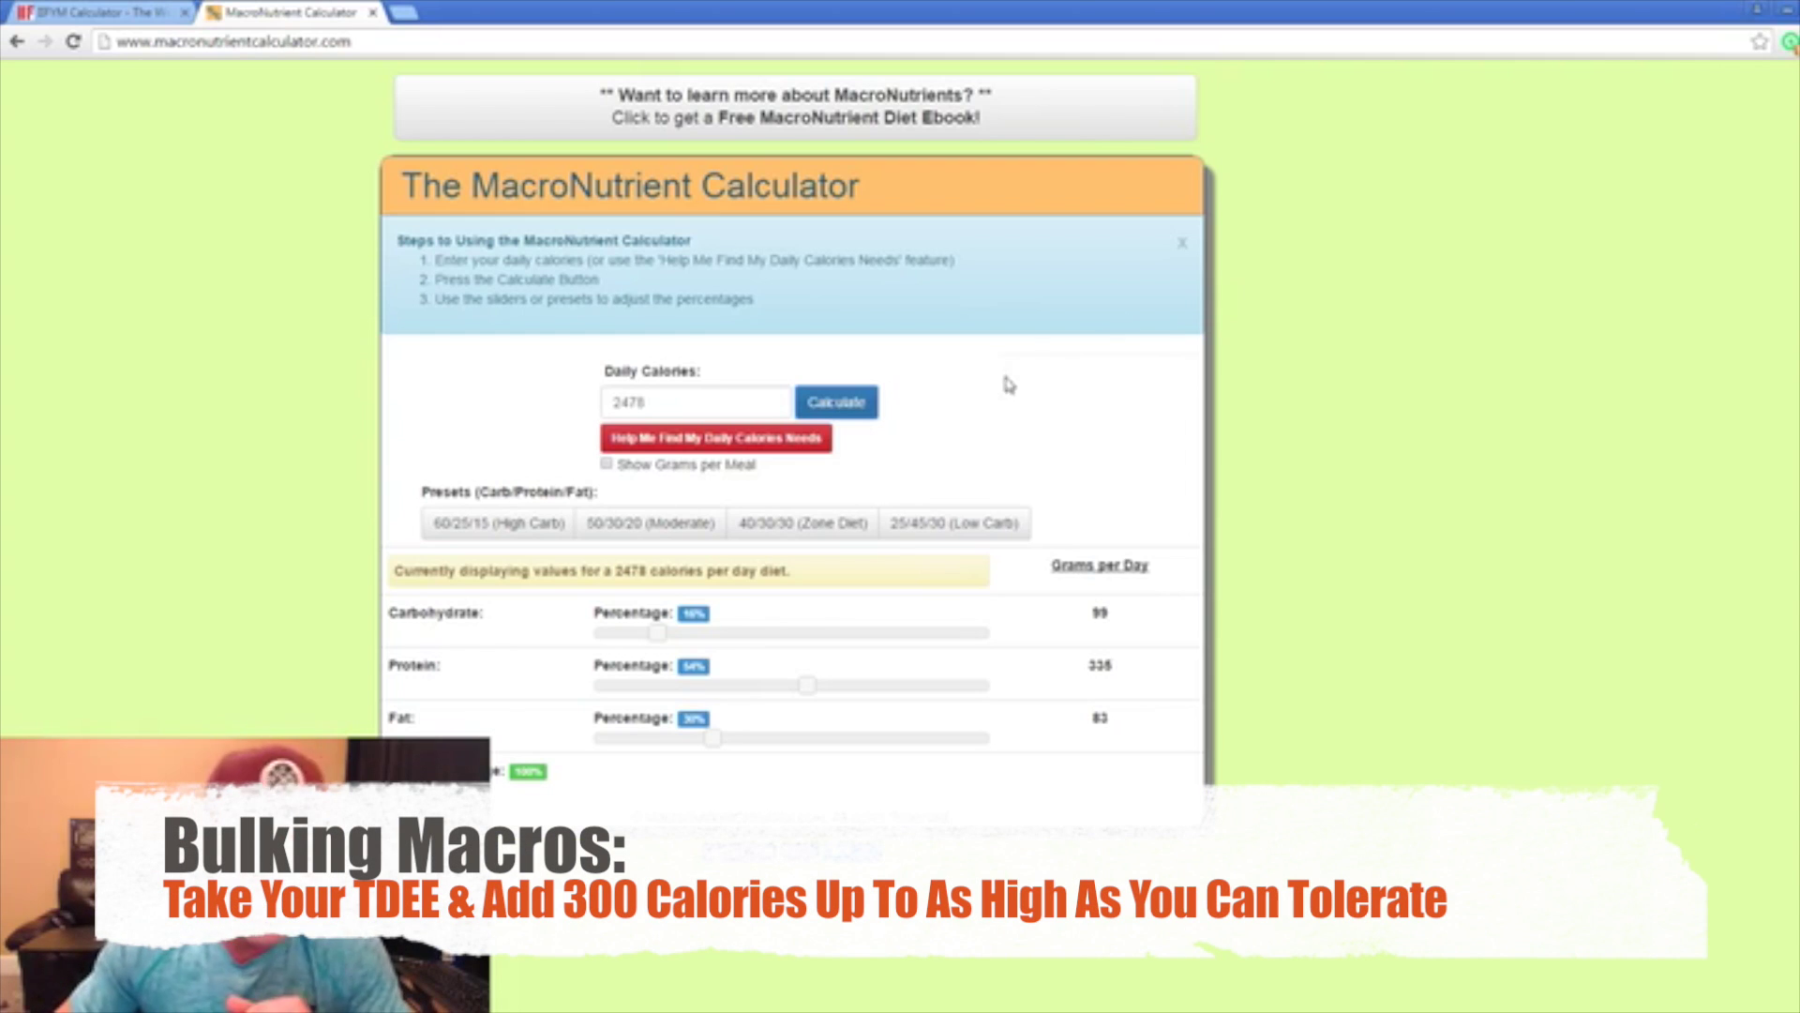
pyautogui.moveTo(680, 401); pyautogui.dragTo(610, 401)
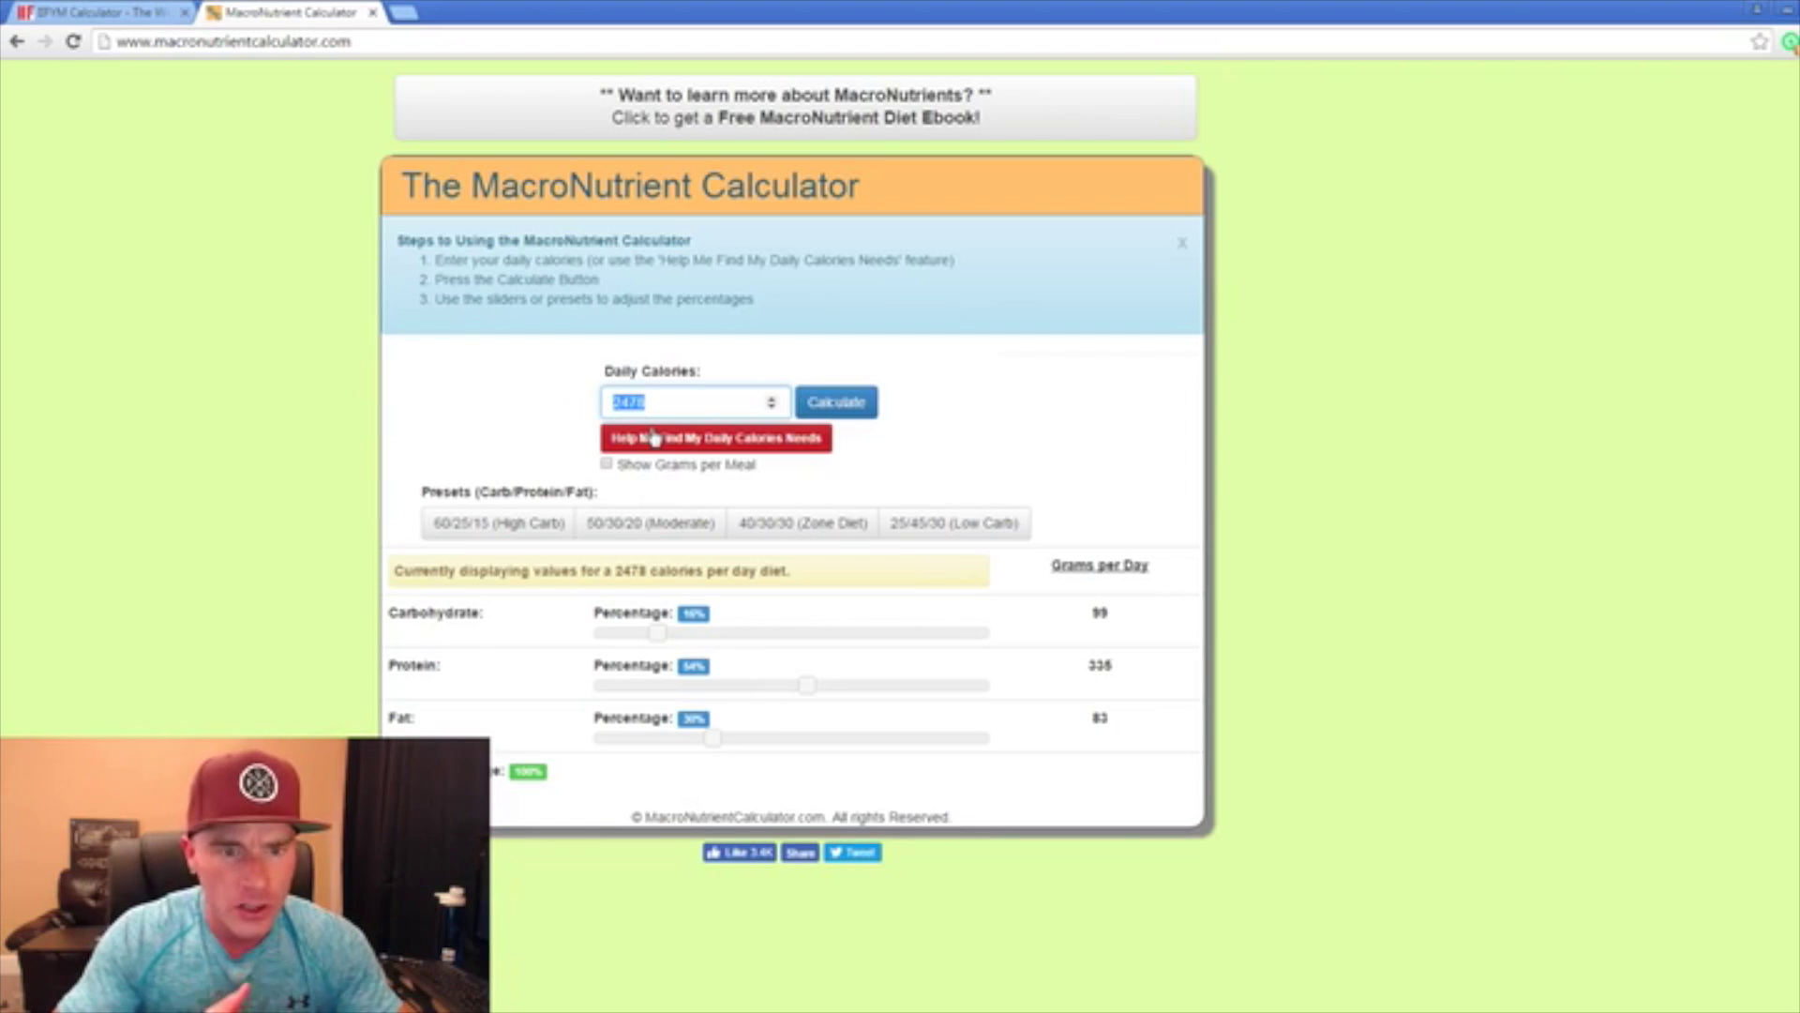
# Step: Recalculate for 2978 calories with protein lowered to 25%: 119, 186, 99 g
pyautogui.write('2978')
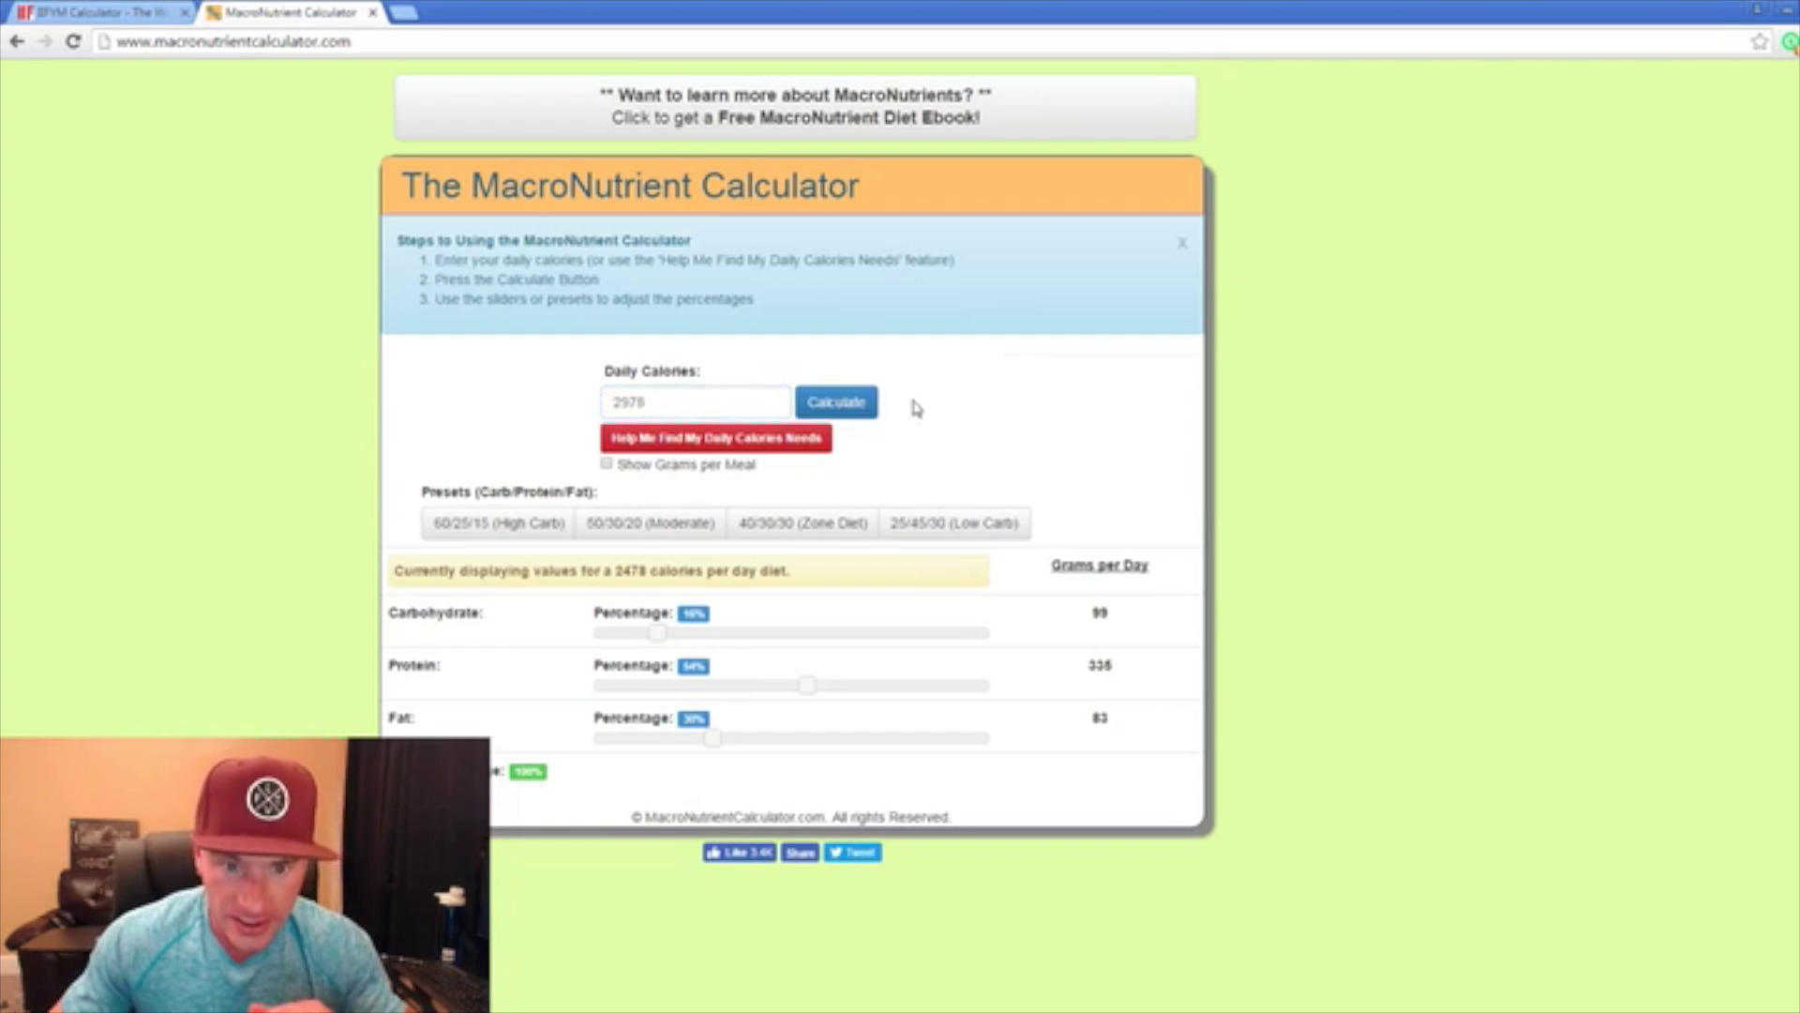
pyautogui.click(864, 405)
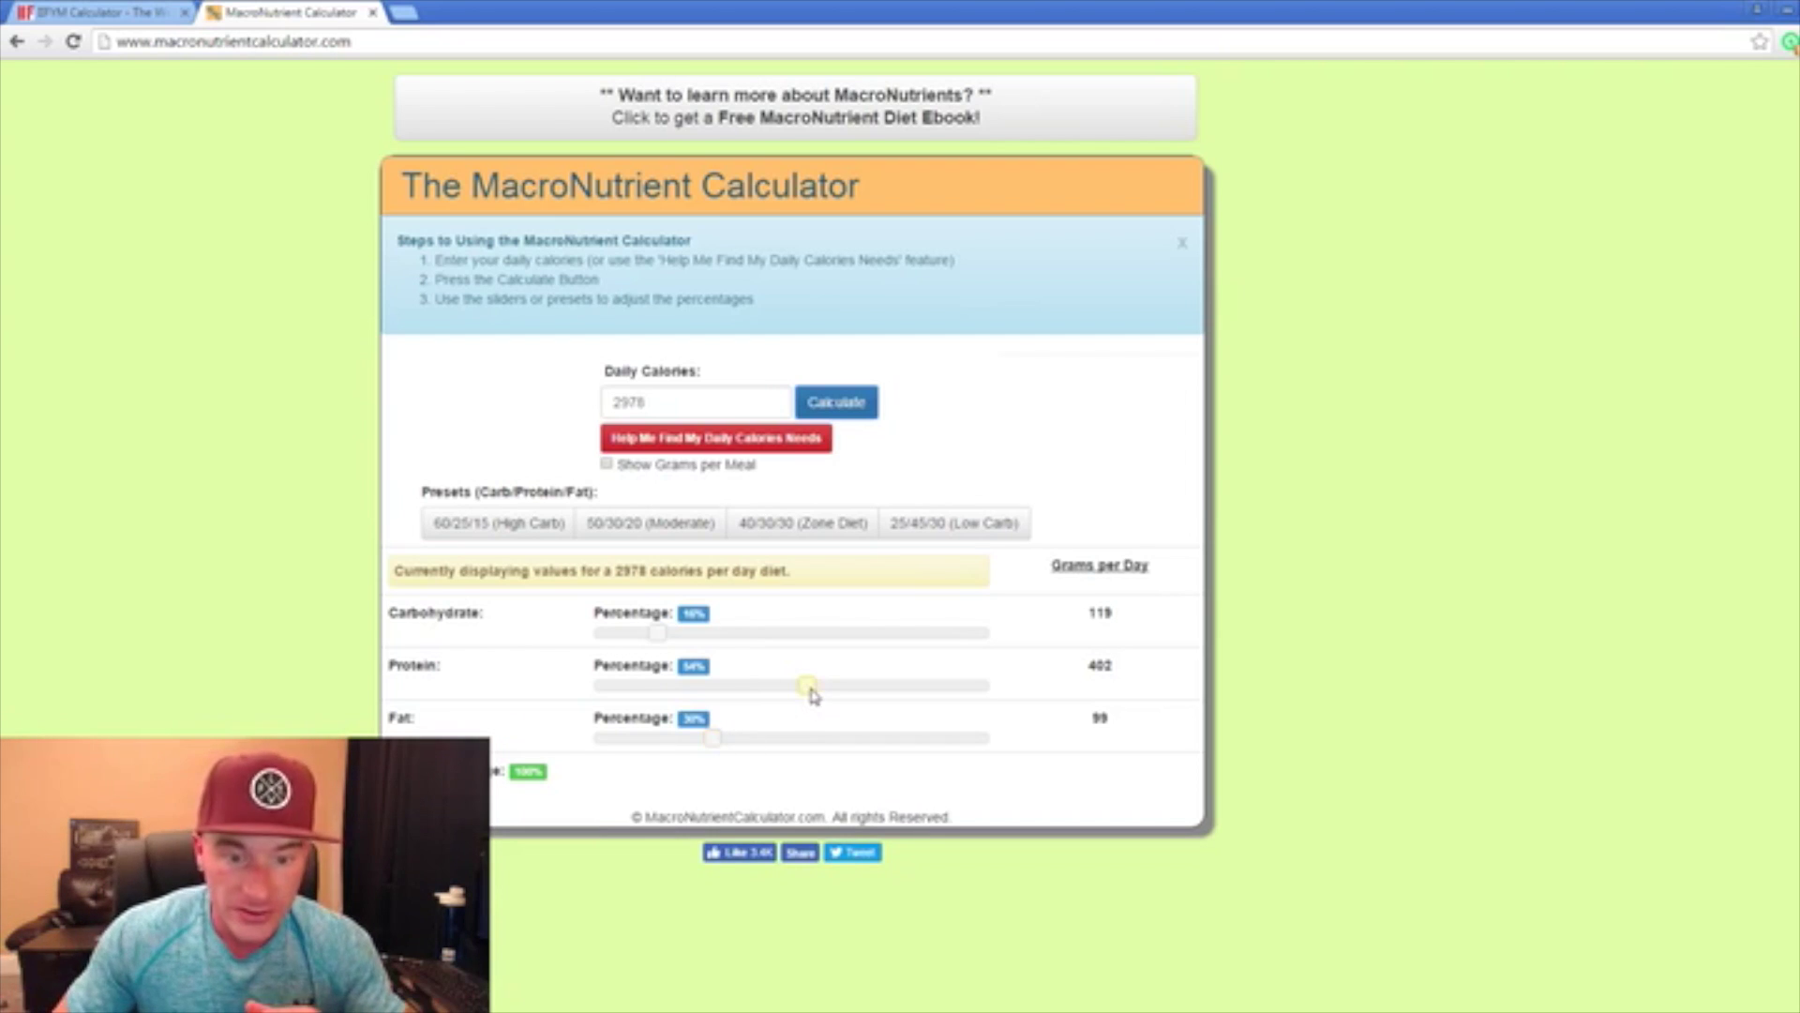
pyautogui.moveTo(808, 692); pyautogui.dragTo(702, 691)
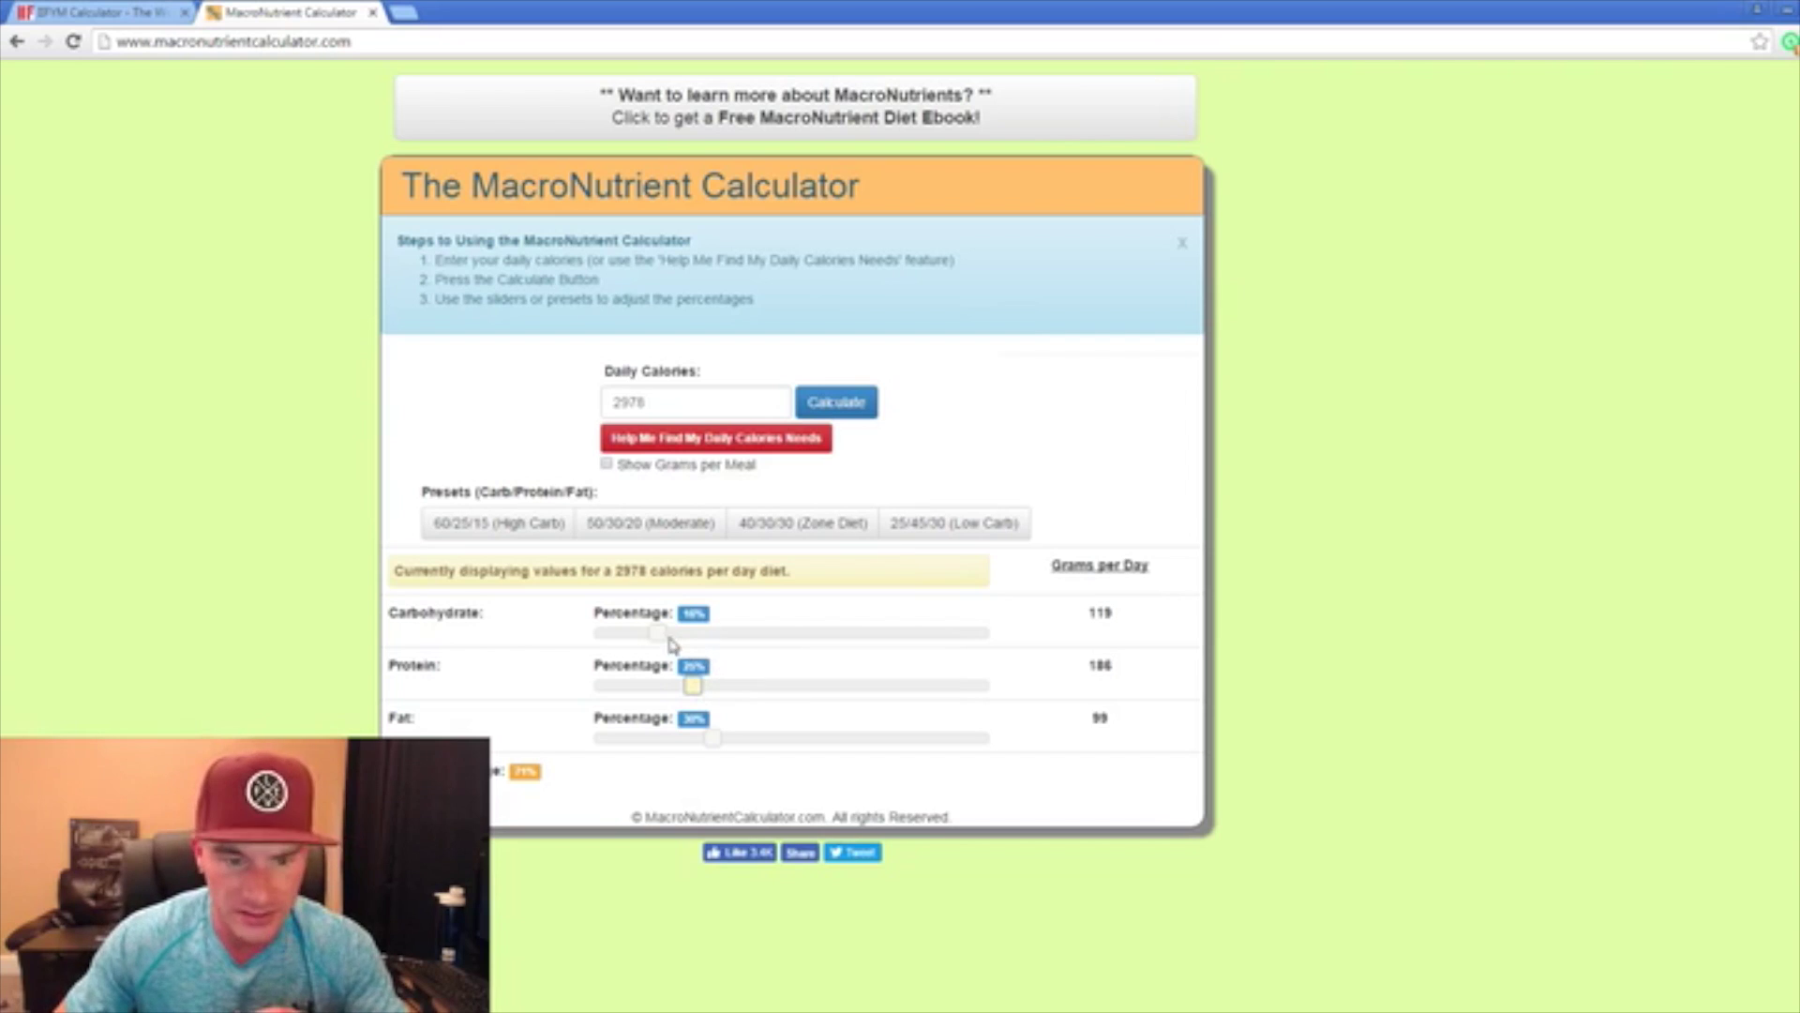
# Step: Set fat to 26% and raise carbohydrate to 49% so the total reads 100%
pyautogui.moveTo(715, 737); pyautogui.dragTo(691, 738)
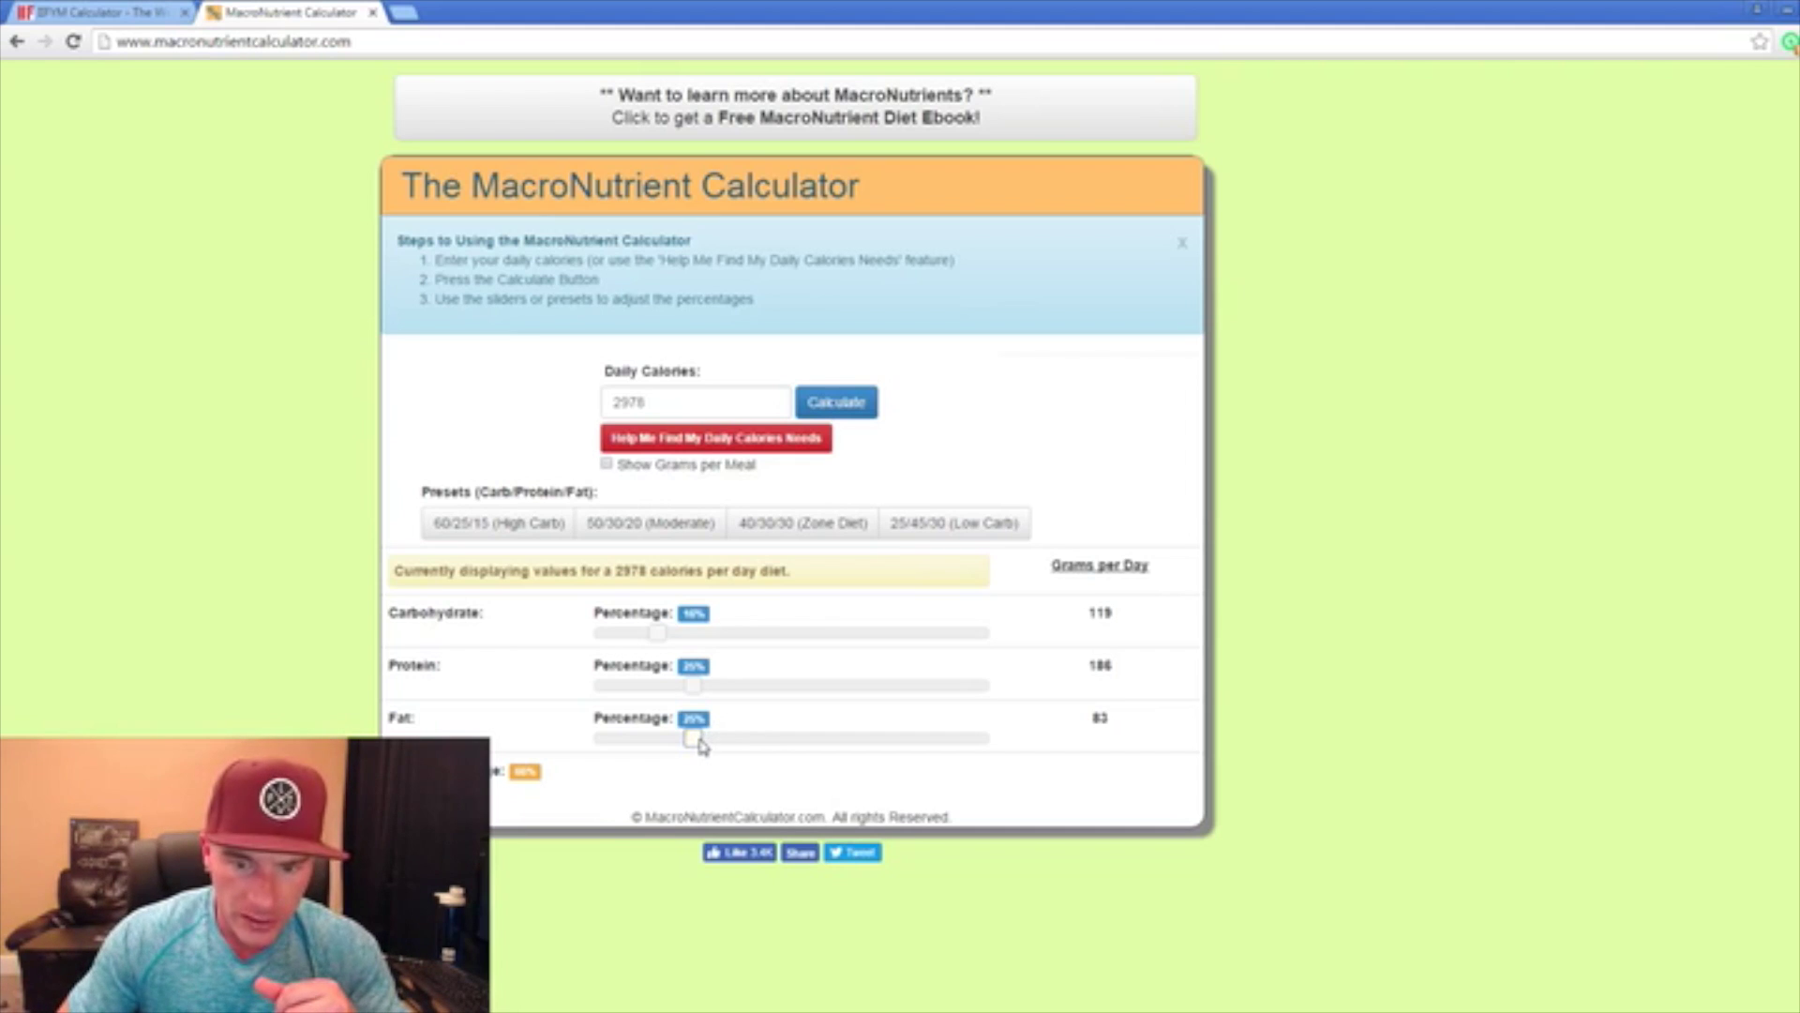
pyautogui.moveTo(699, 740); pyautogui.dragTo(703, 740)
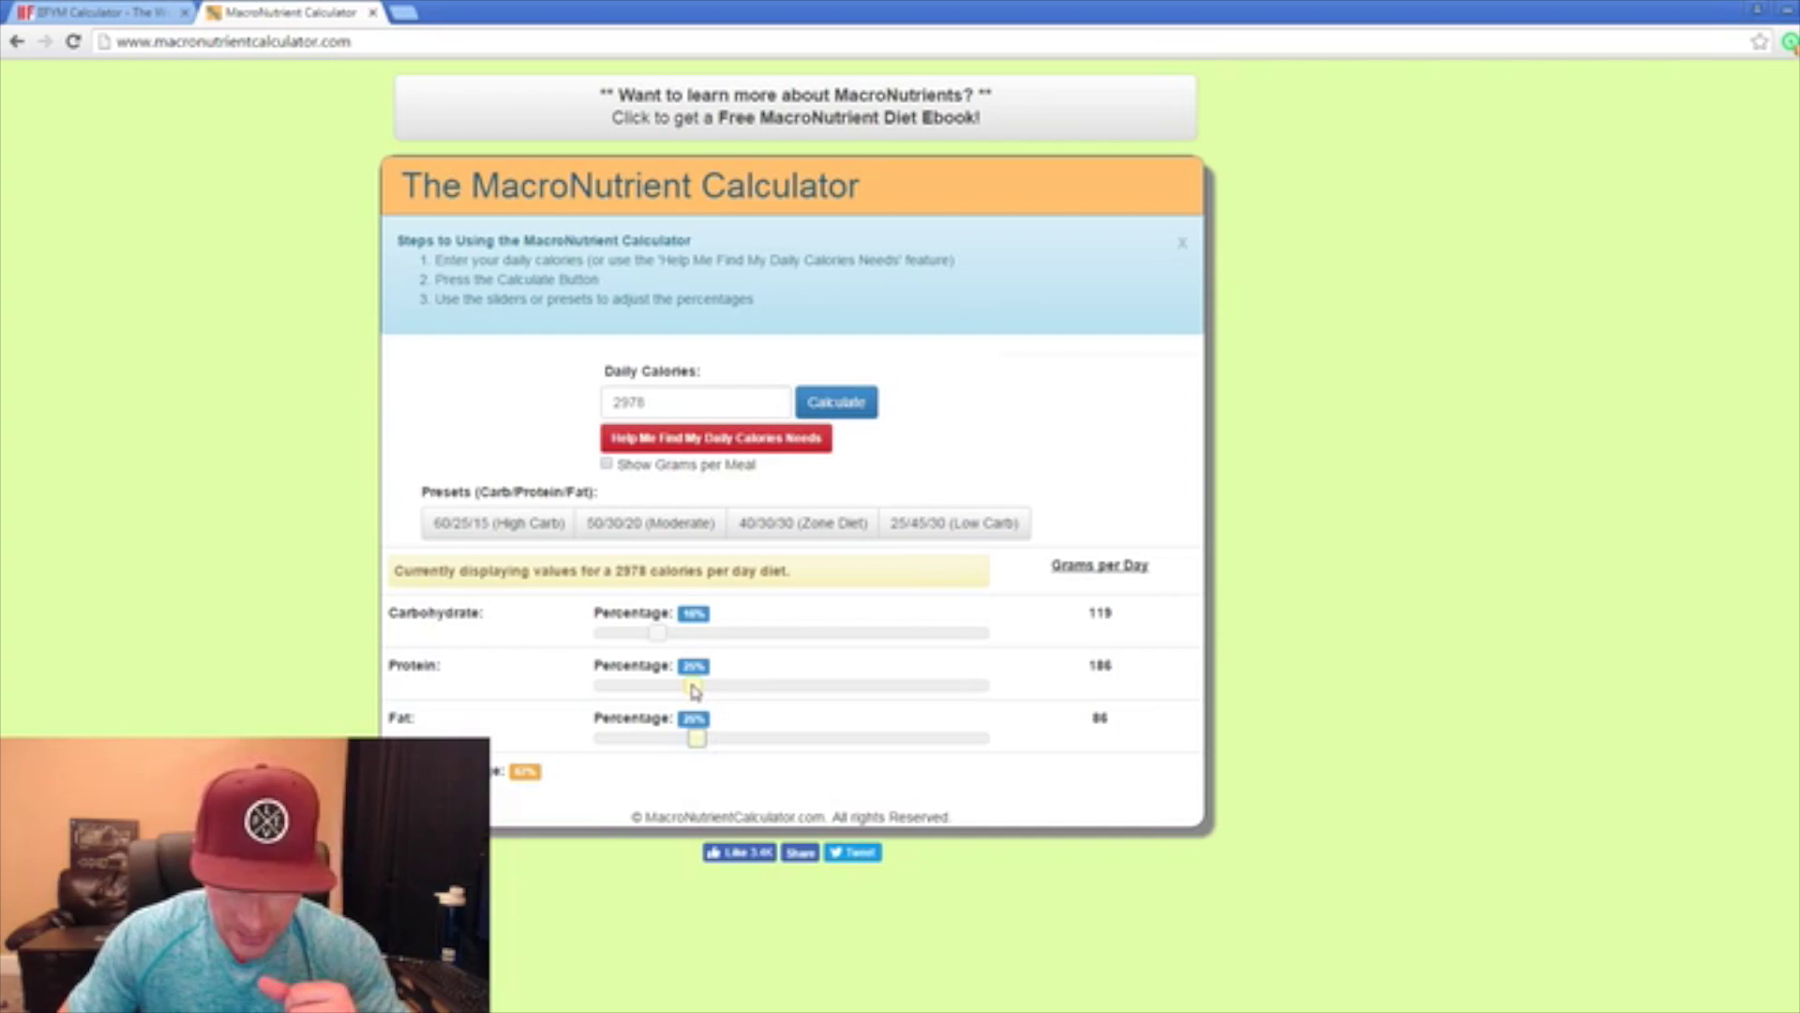
pyautogui.click(656, 634)
pyautogui.moveTo(656, 635); pyautogui.dragTo(786, 624)
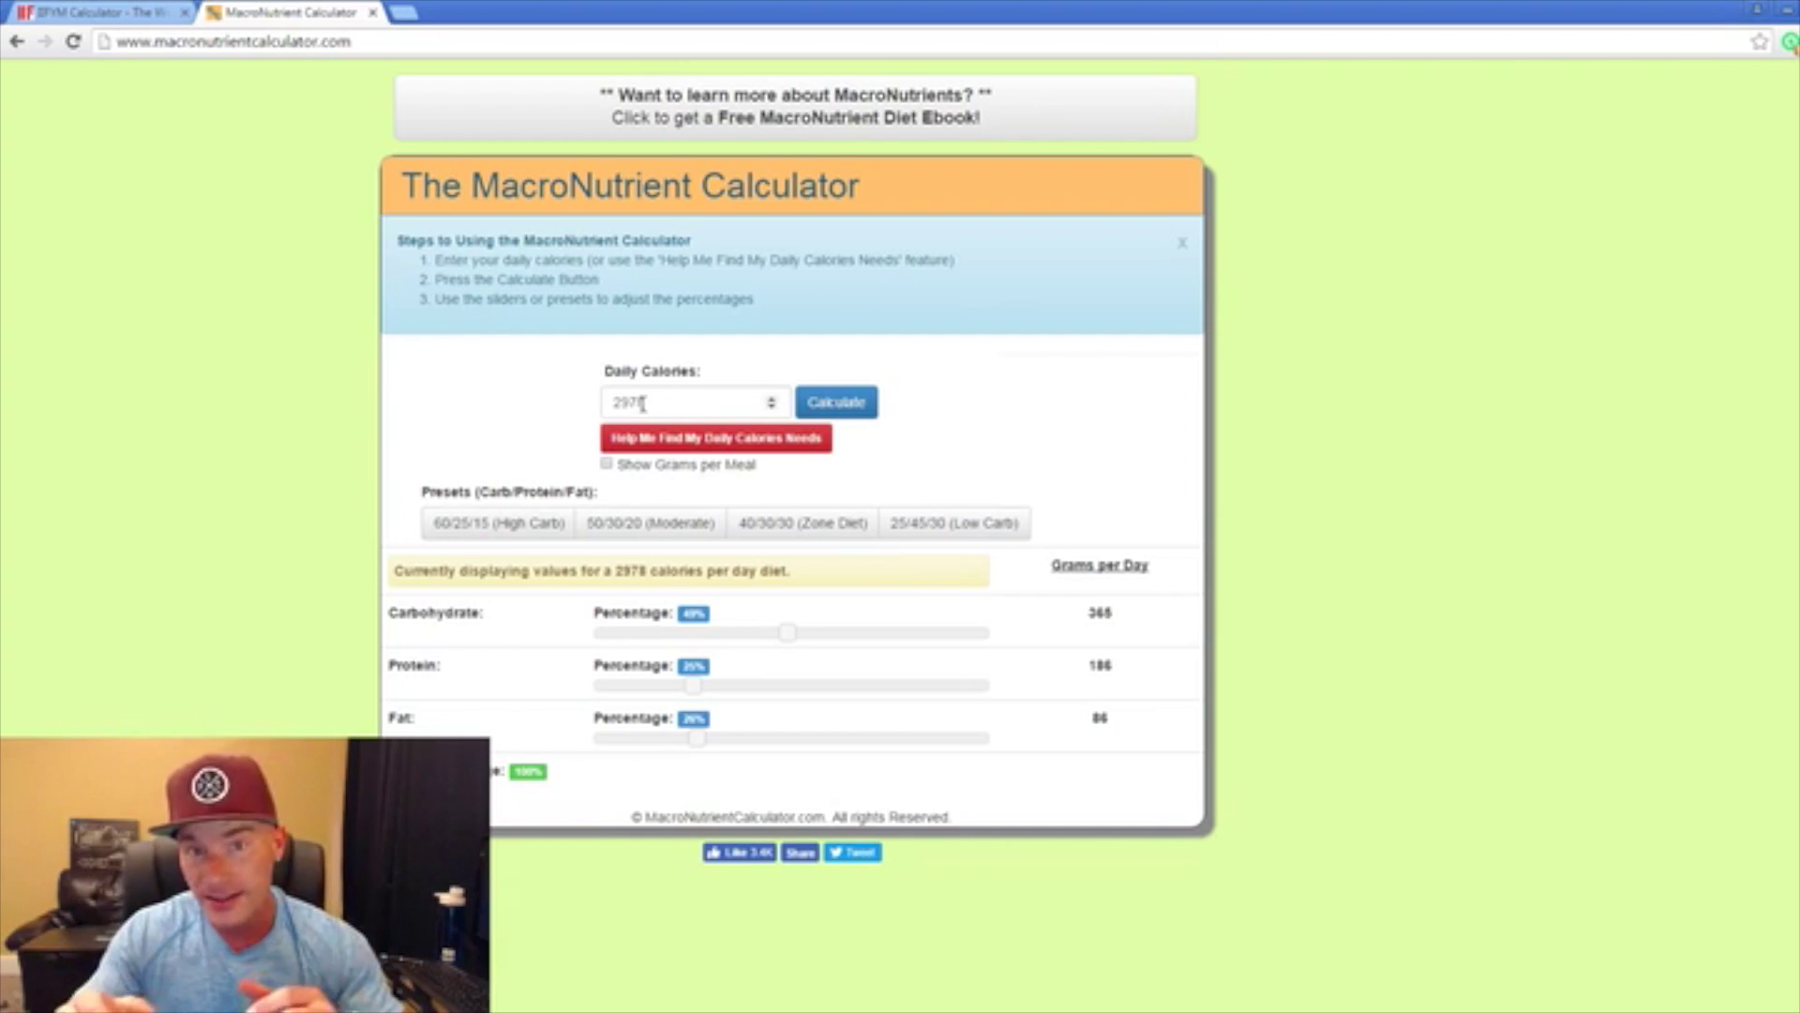
pyautogui.doubleClick(643, 403)
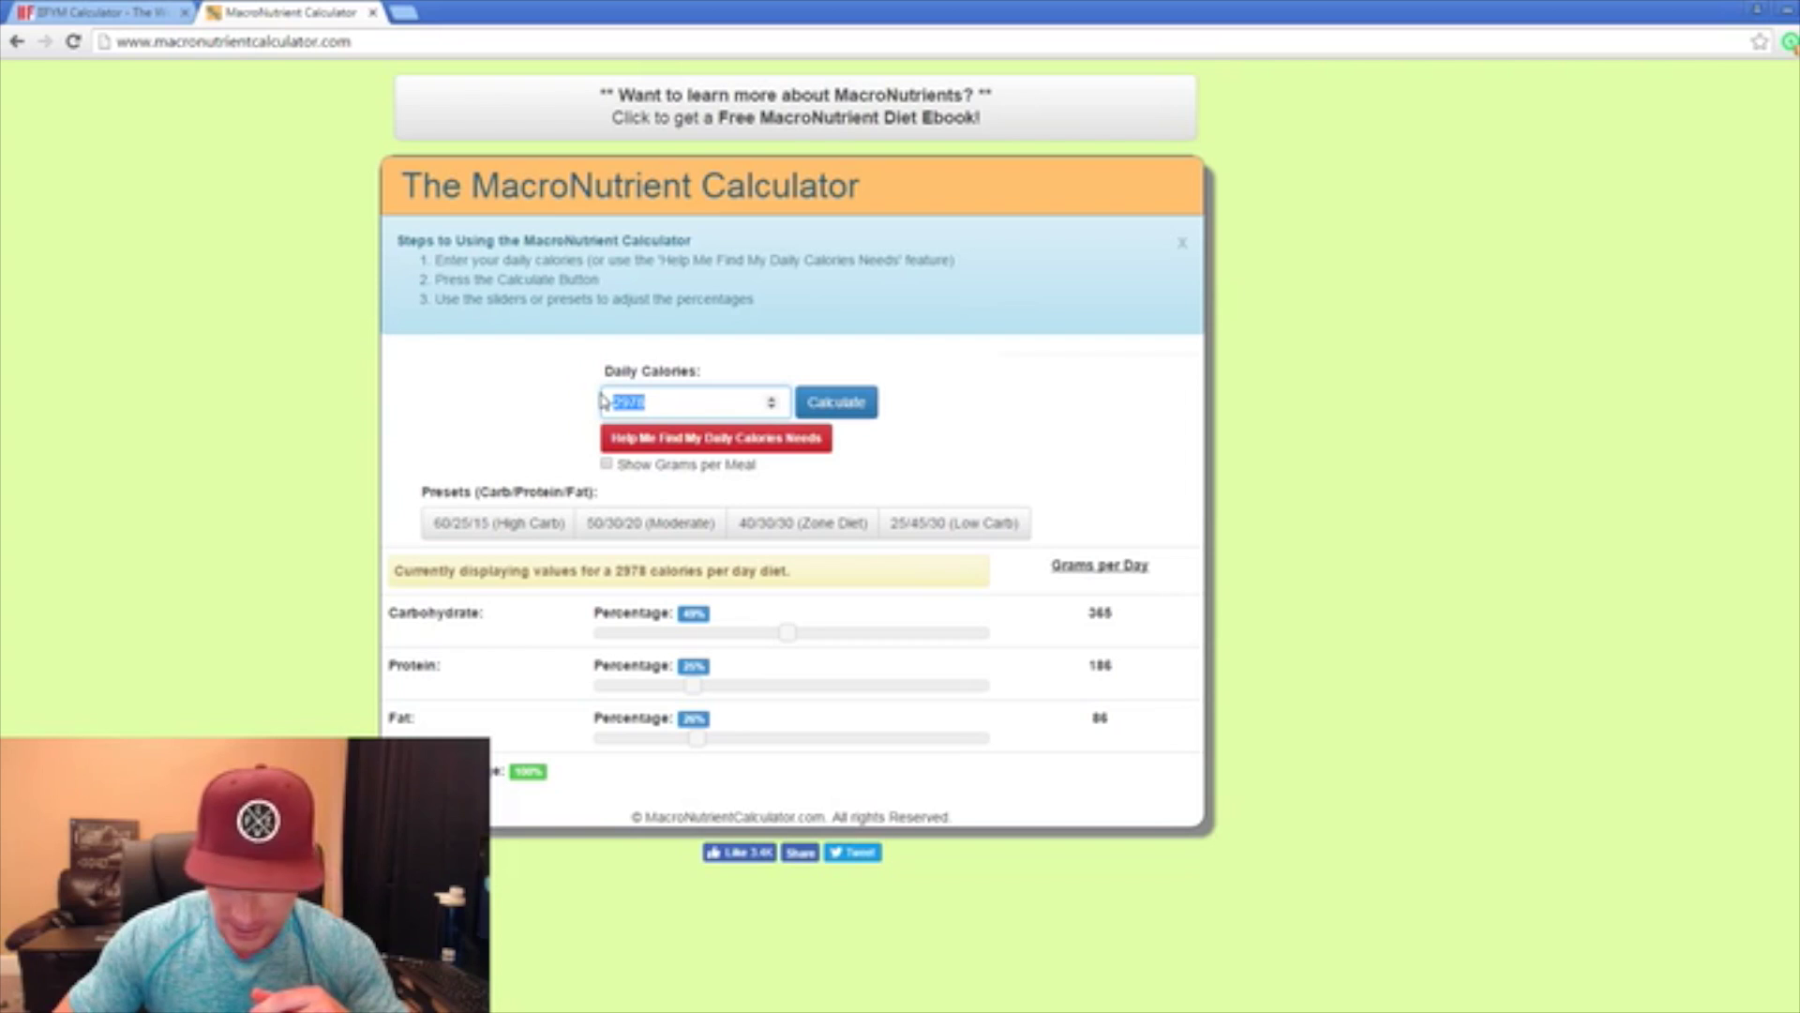
# Step: Calculate macros for 3478 calories, then set fat 21%, protein 24% and carbs 55%
pyautogui.write('3478')
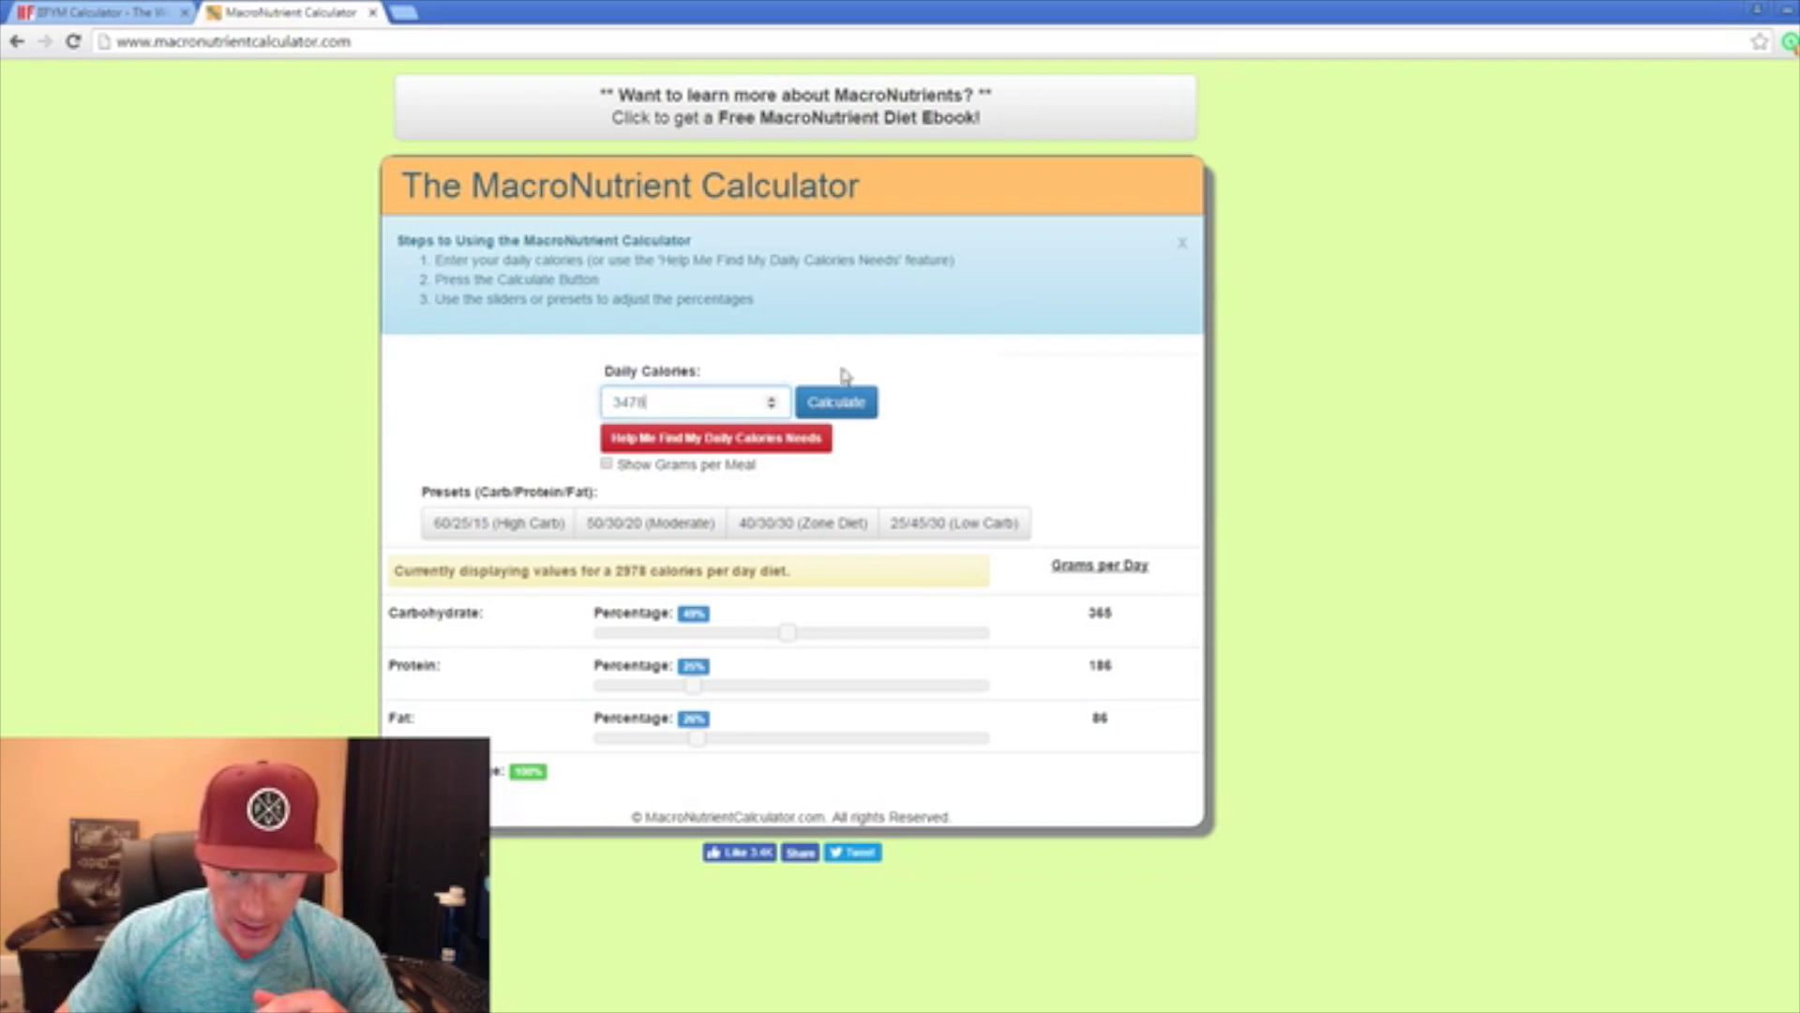
pyautogui.click(836, 402)
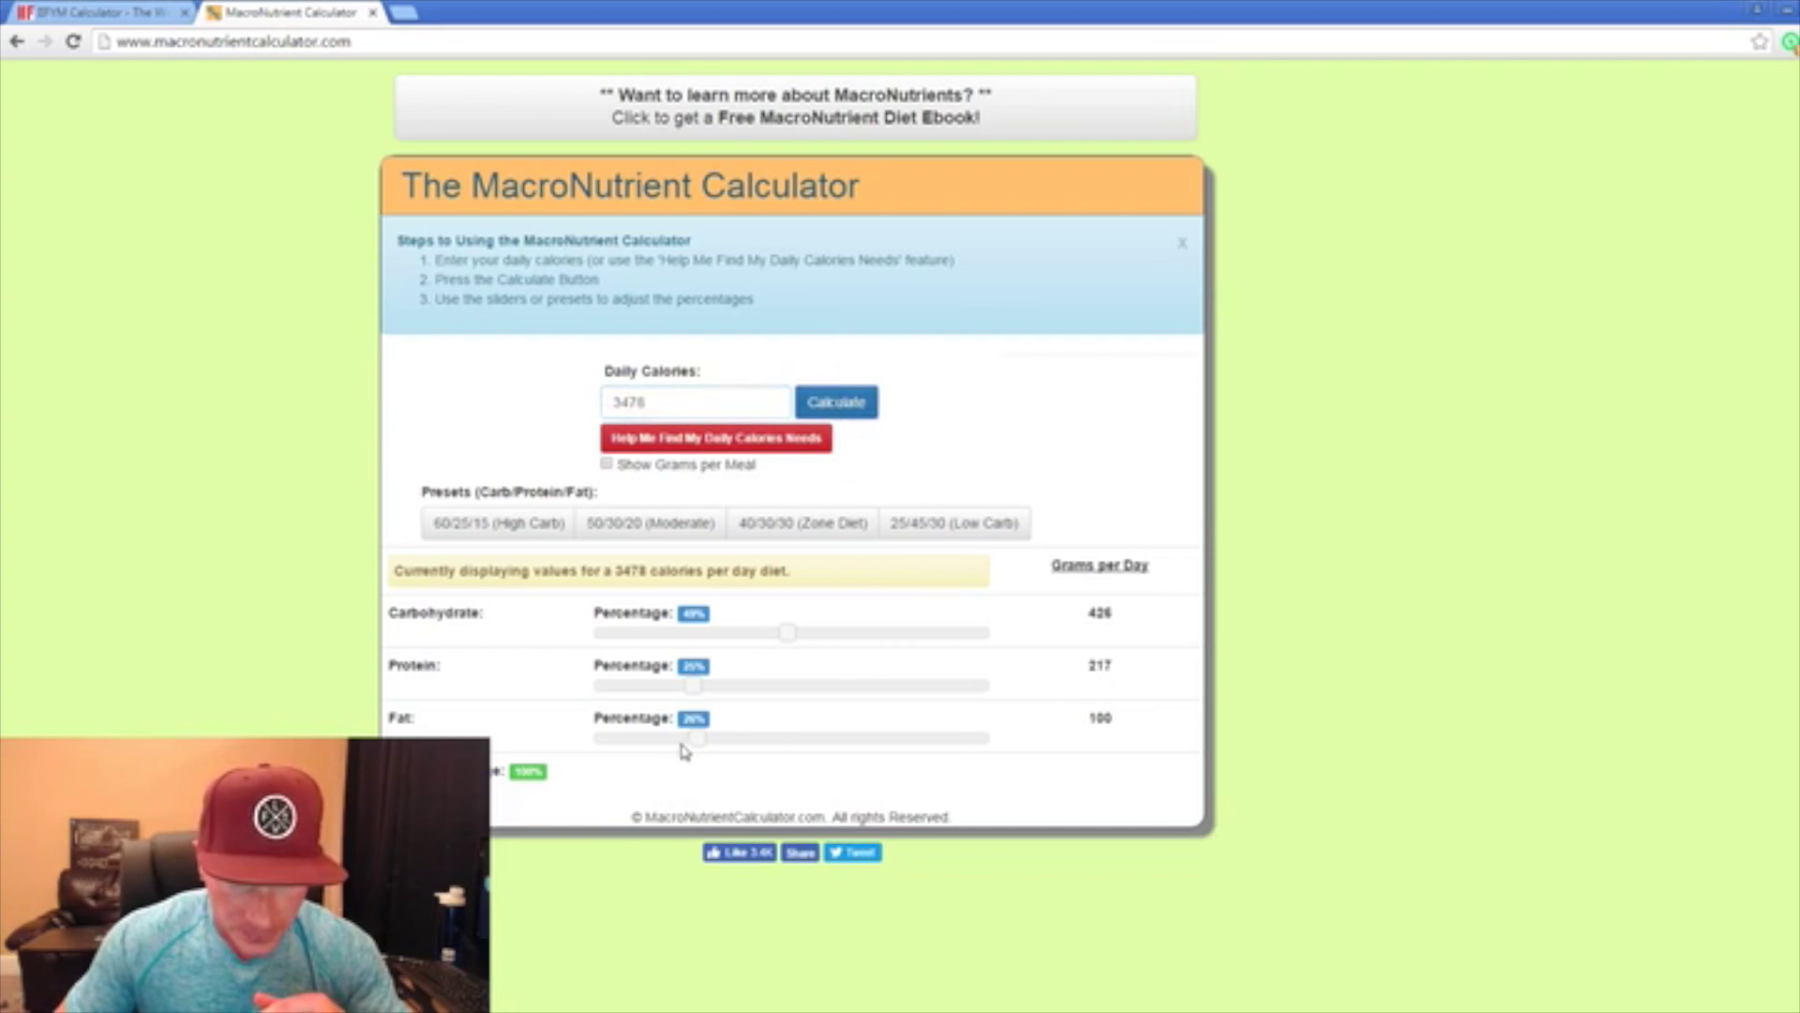
pyautogui.moveTo(694, 745); pyautogui.dragTo(675, 745)
pyautogui.moveTo(703, 687); pyautogui.dragTo(696, 688)
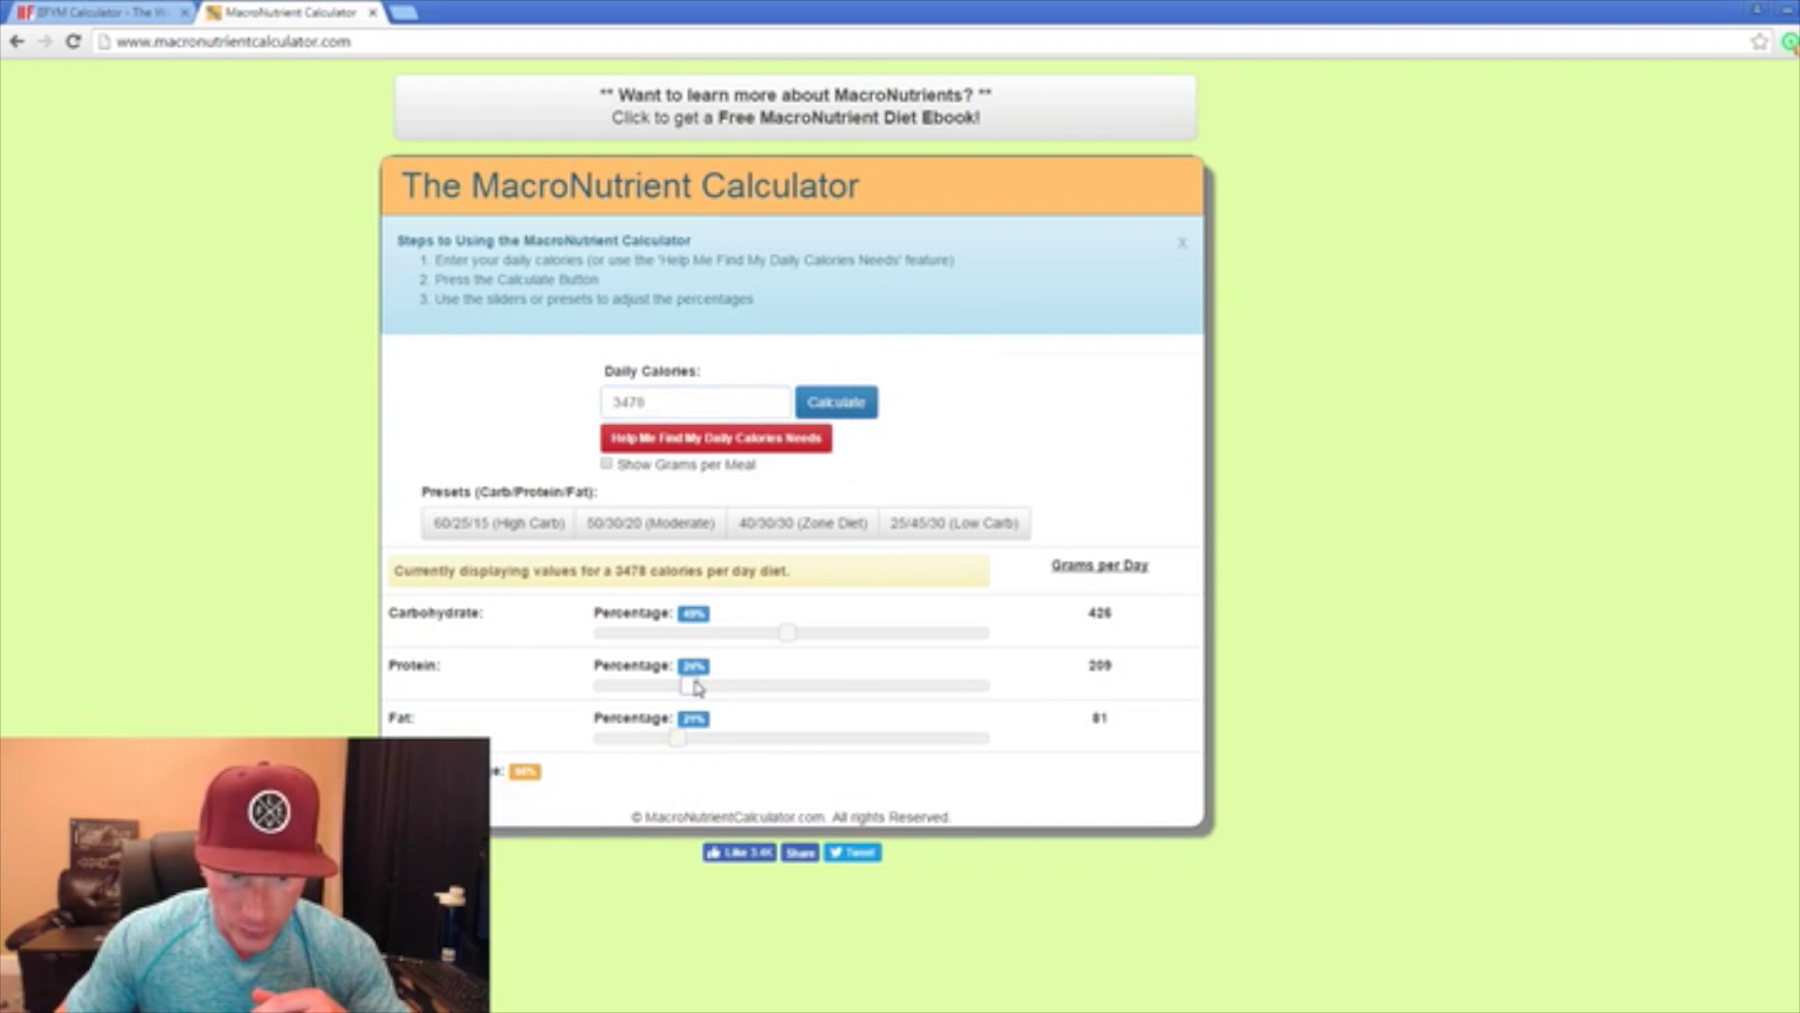
pyautogui.moveTo(785, 632); pyautogui.dragTo(810, 636)
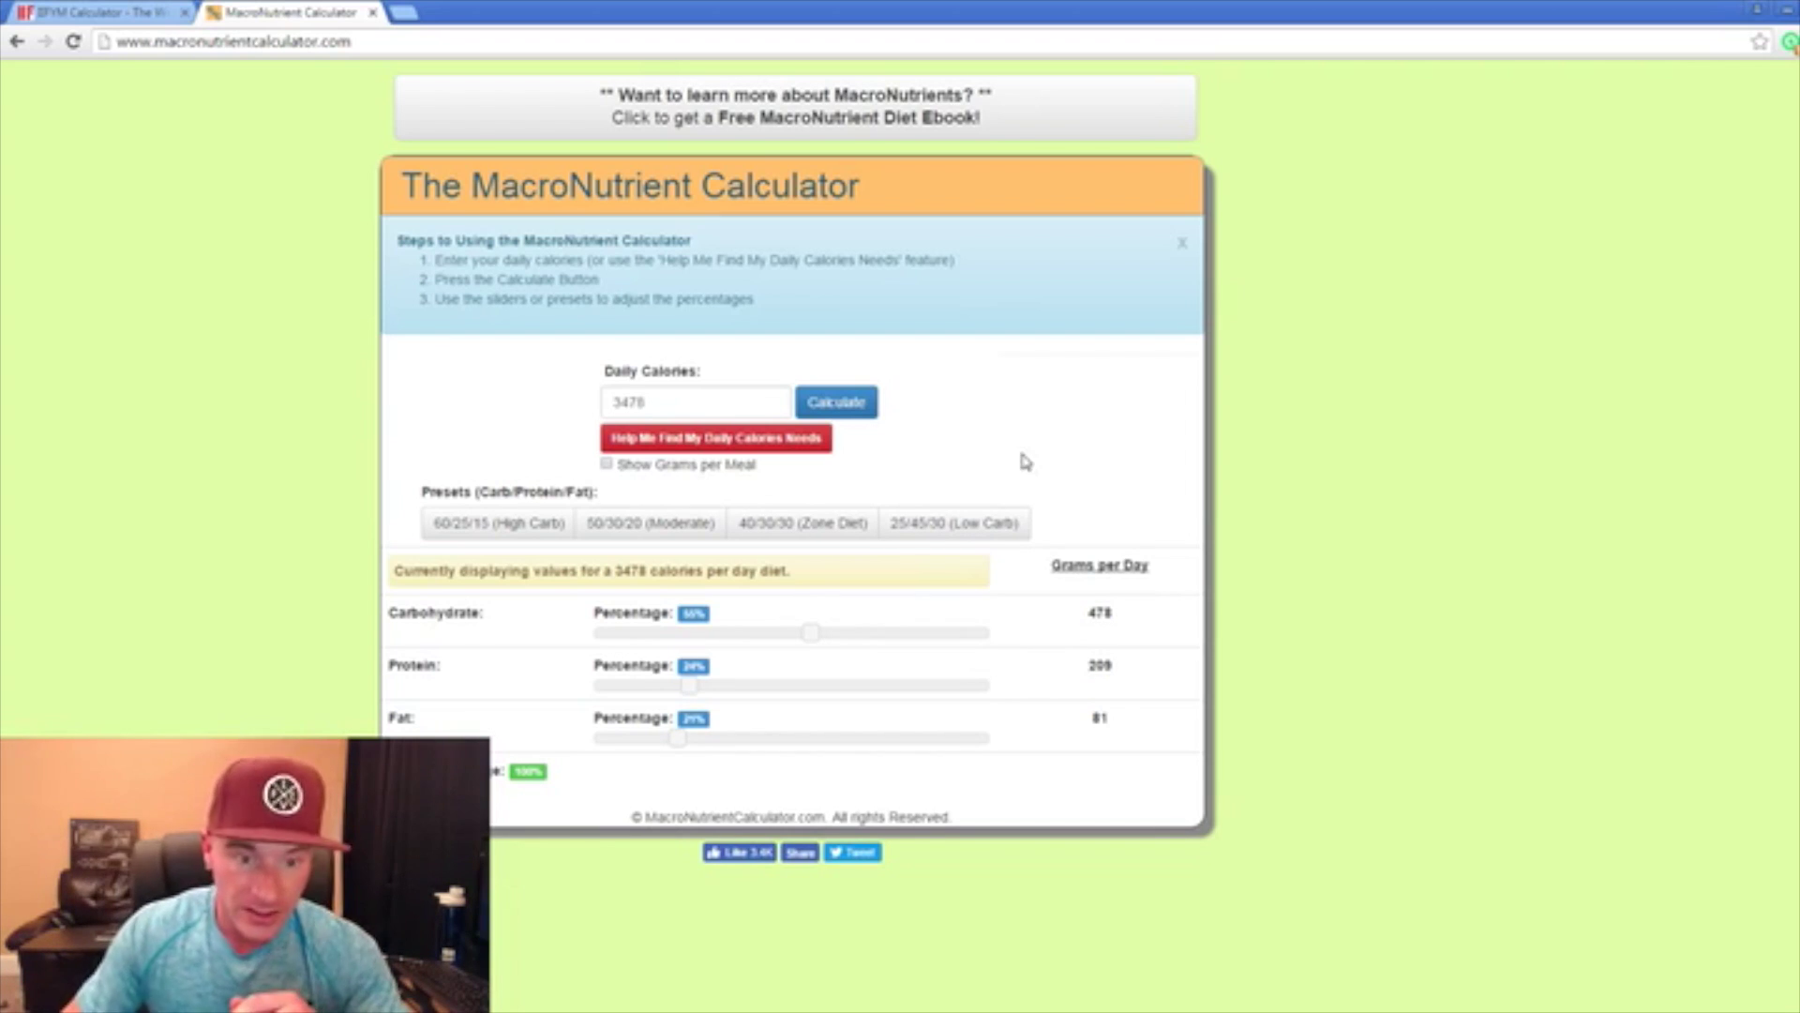
pyautogui.click(672, 399)
# Step: Recalculate for 4200 daily calories and lower protein to 22%, leaving fat at 23%
pyautogui.moveTo(672, 398); pyautogui.dragTo(588, 385)
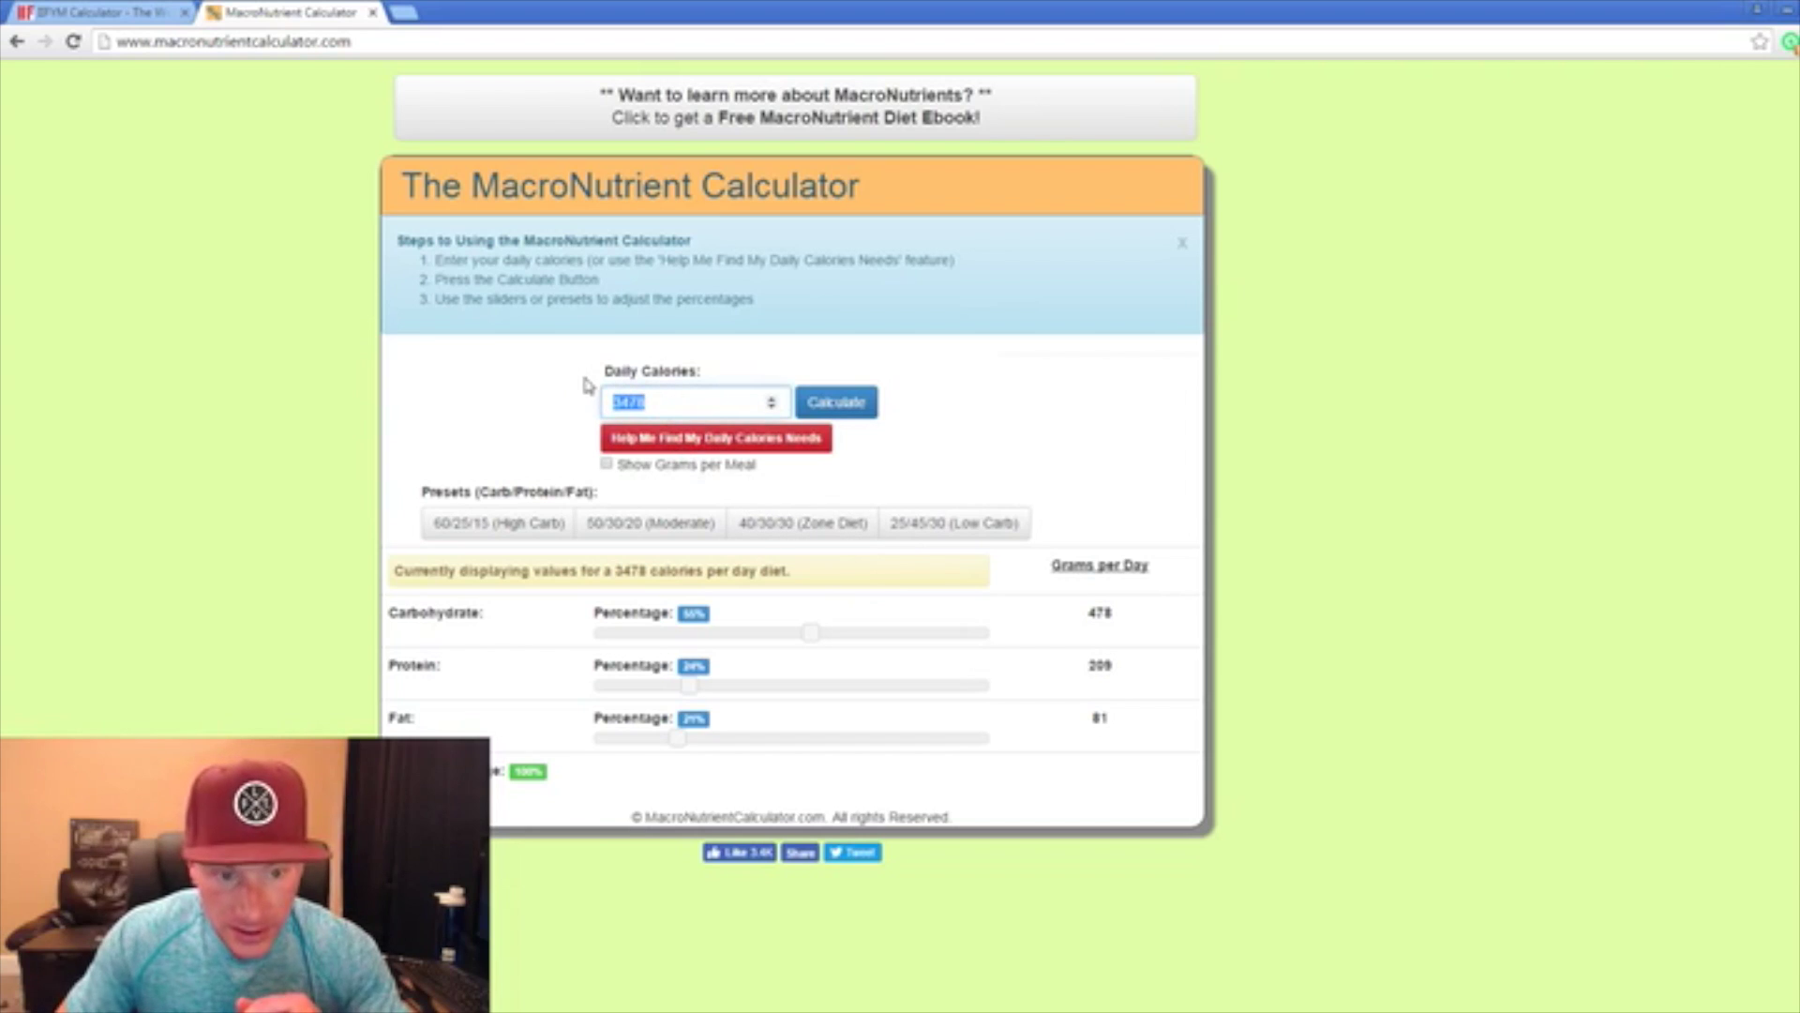
pyautogui.write('1200')
pyautogui.press('Return')
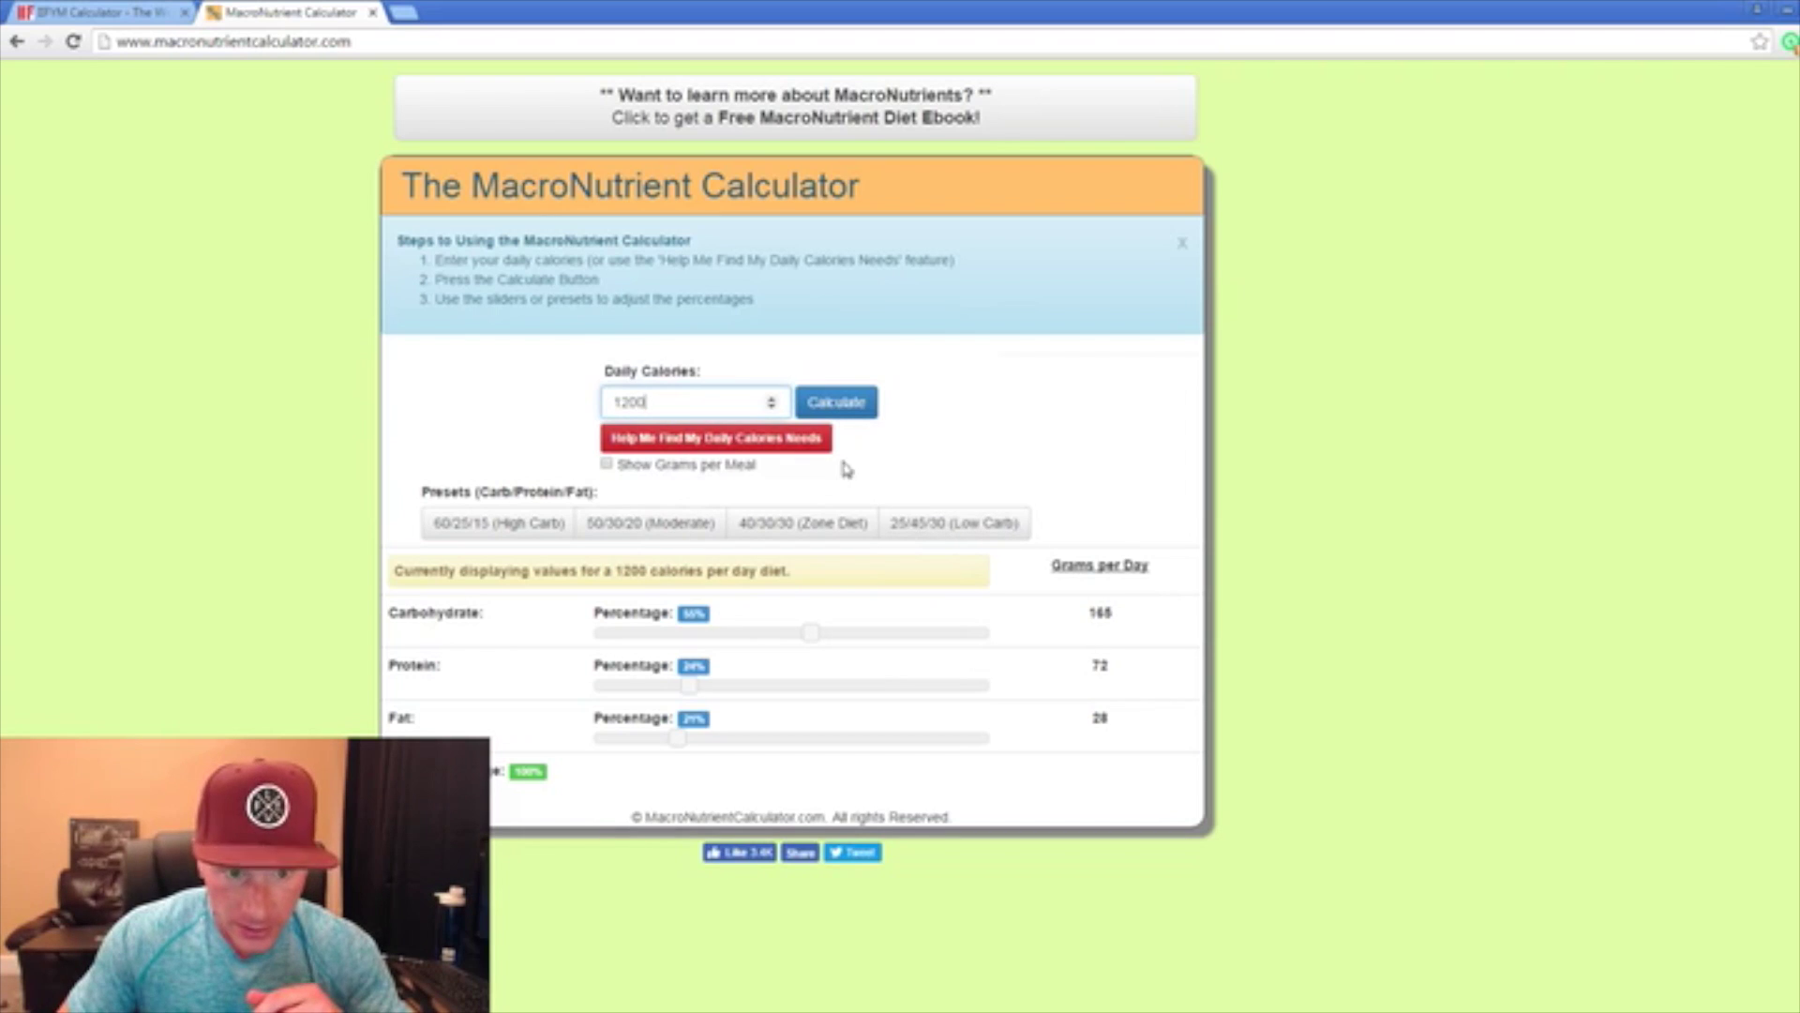
pyautogui.moveTo(668, 398); pyautogui.dragTo(588, 406)
pyautogui.write('4200')
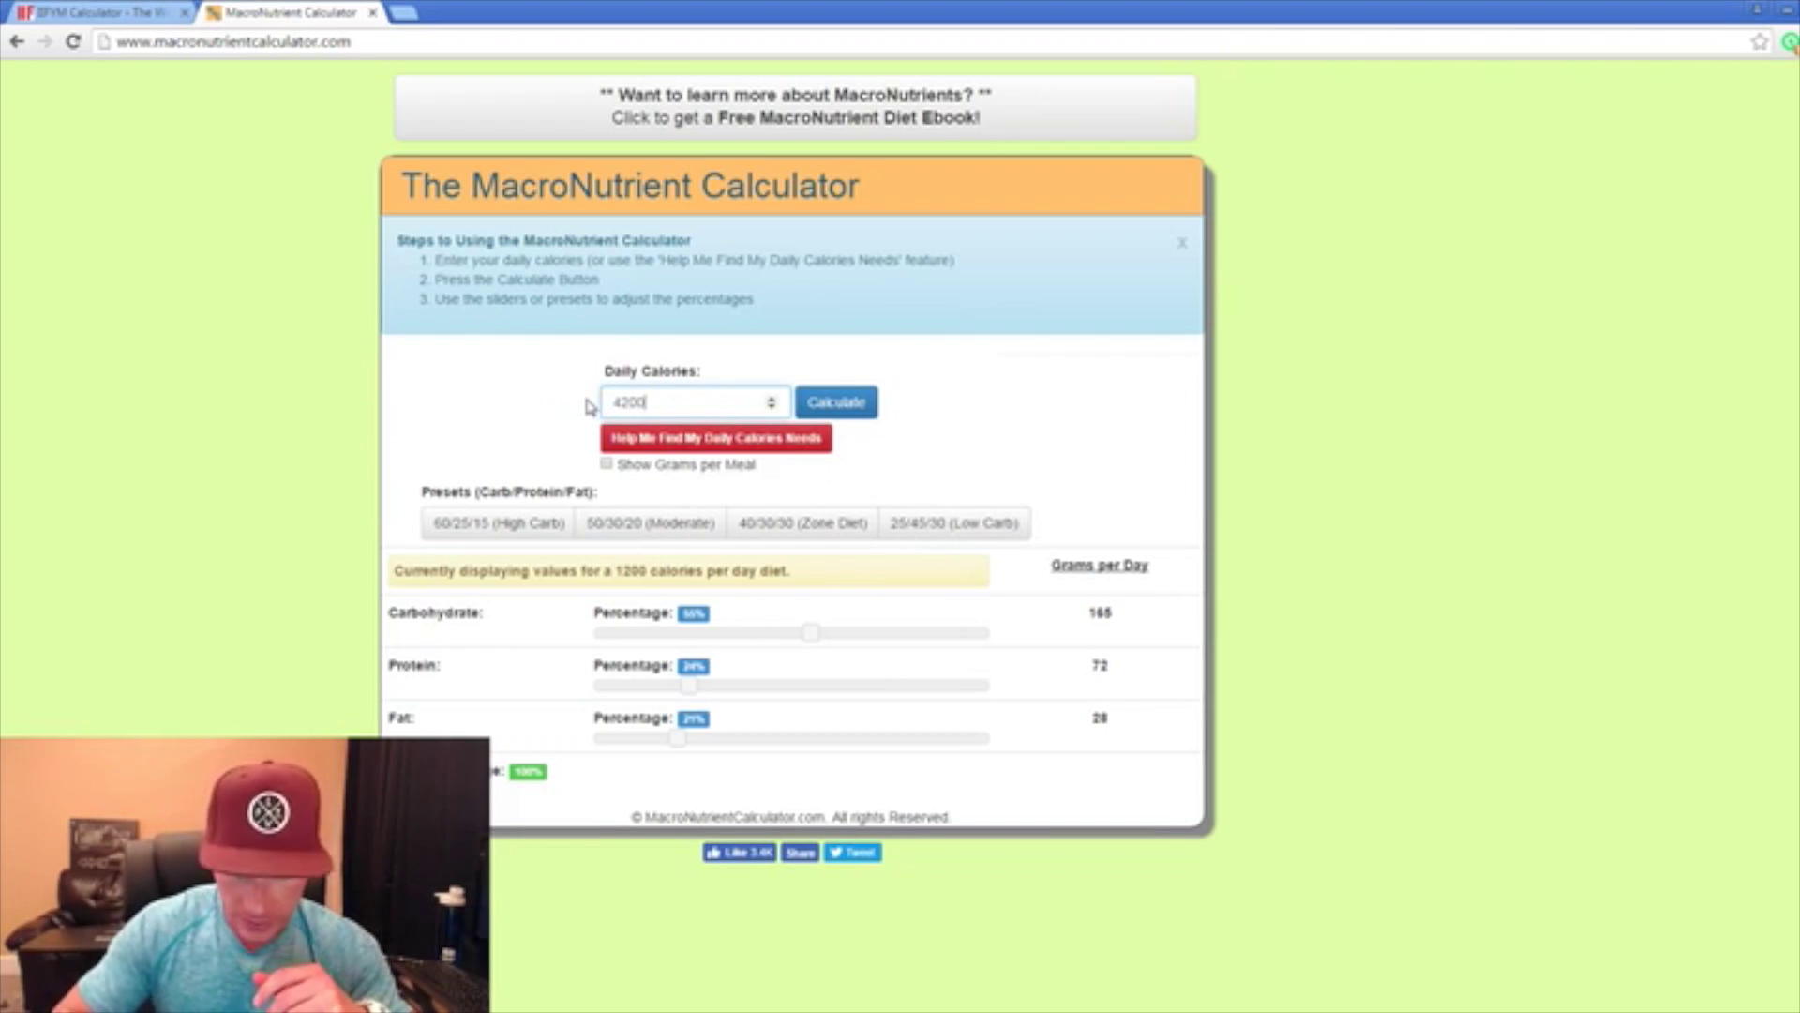
pyautogui.press('Return')
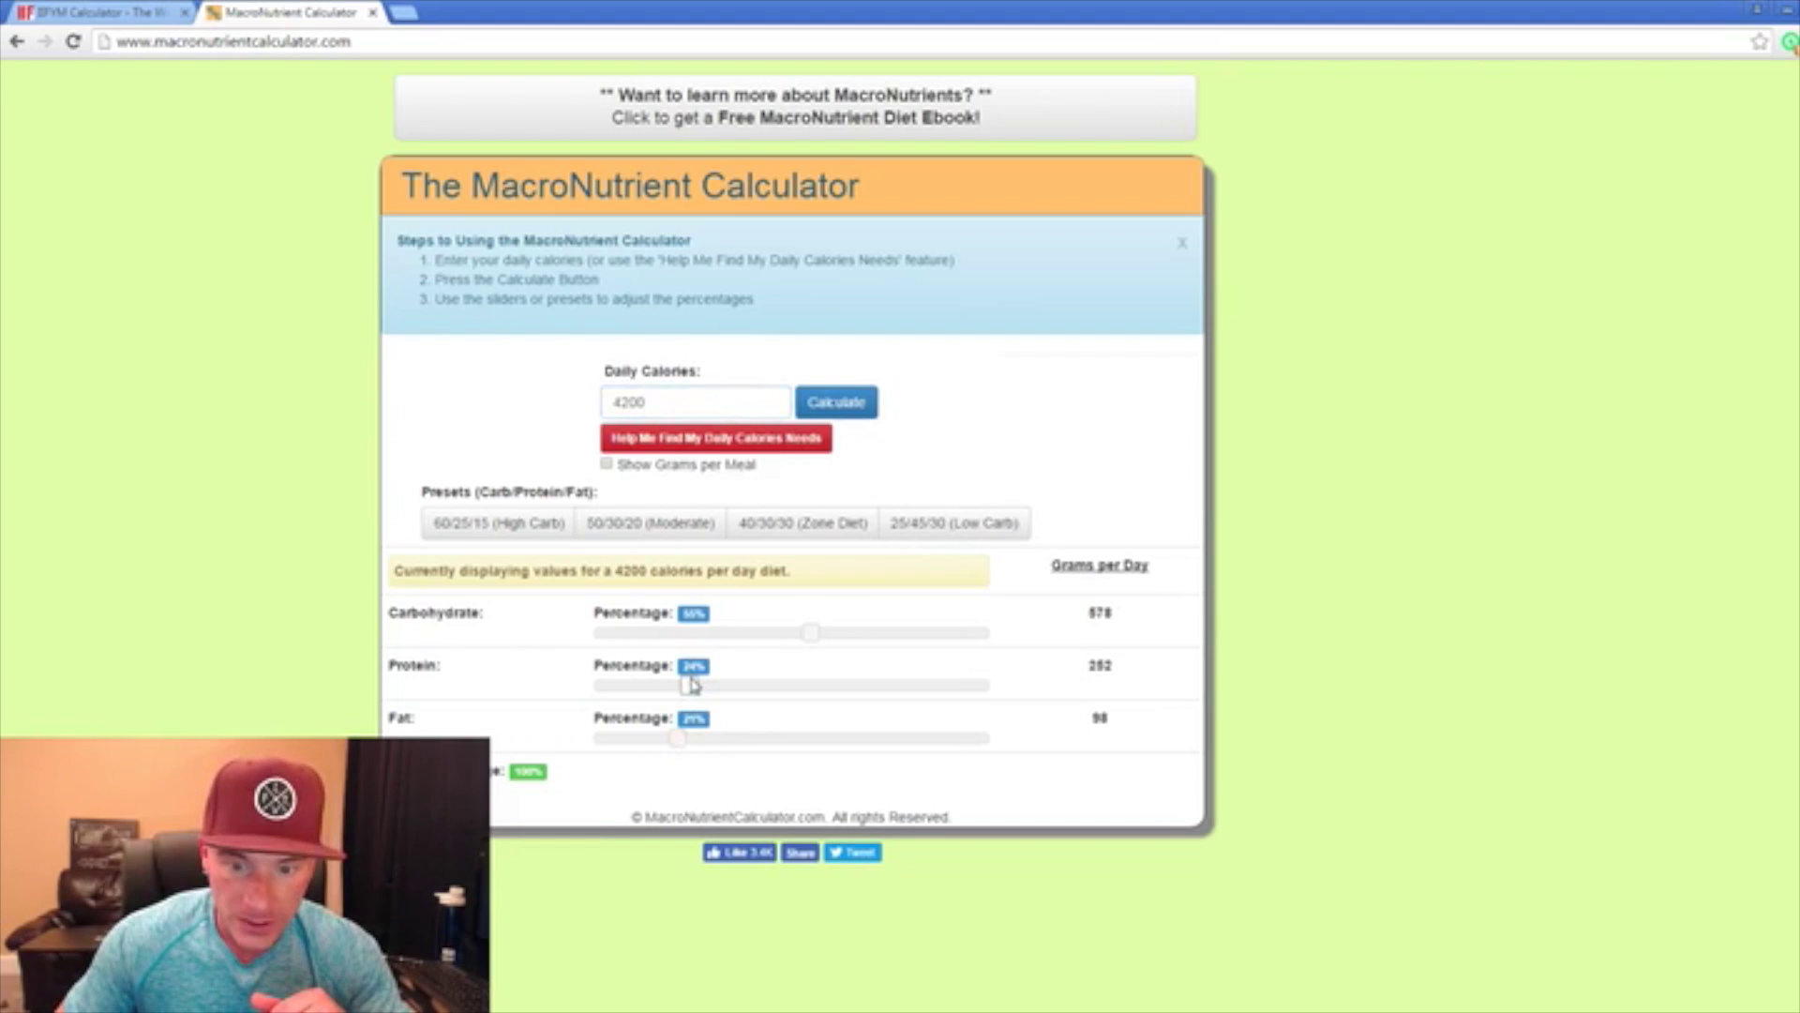
pyautogui.moveTo(692, 686); pyautogui.dragTo(686, 738)
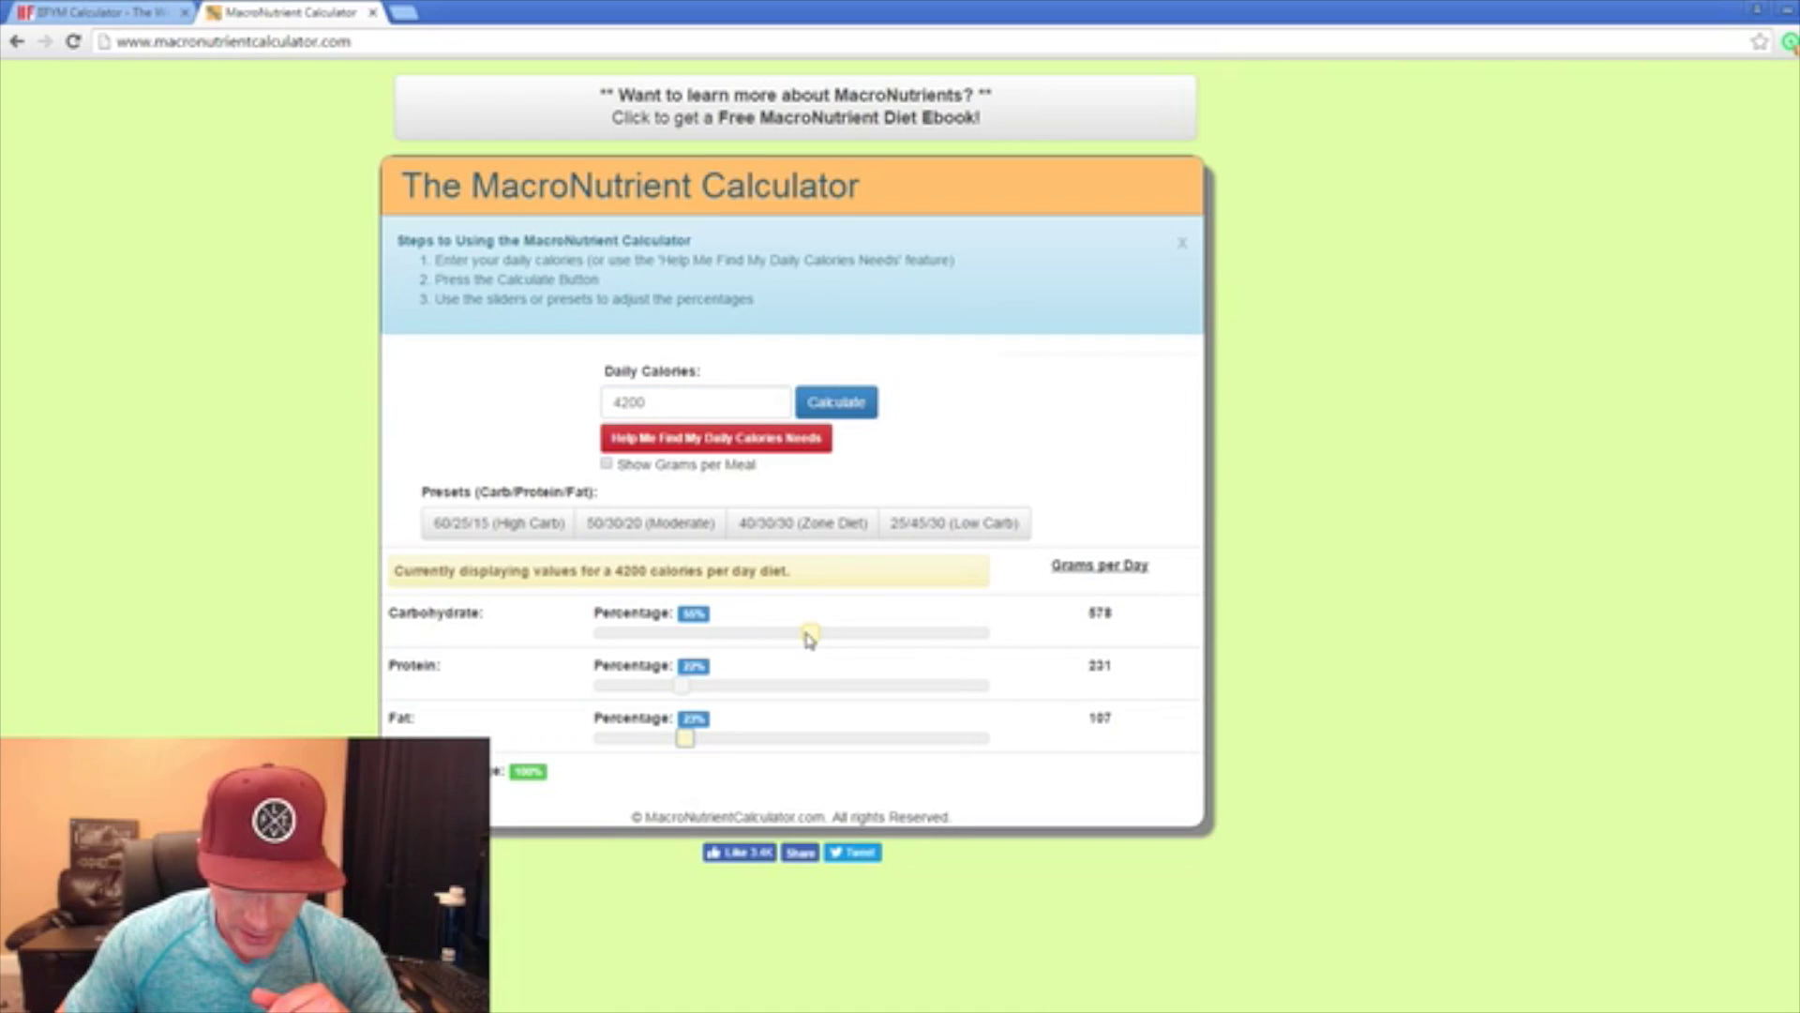